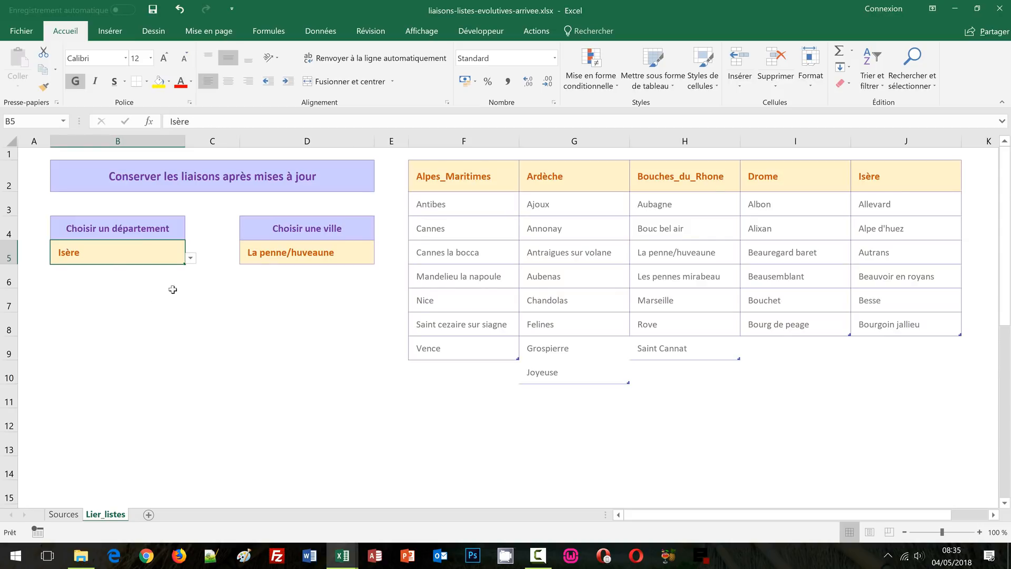
Step: Choose Autrans in the city list of cell D5
left_click(298, 252)
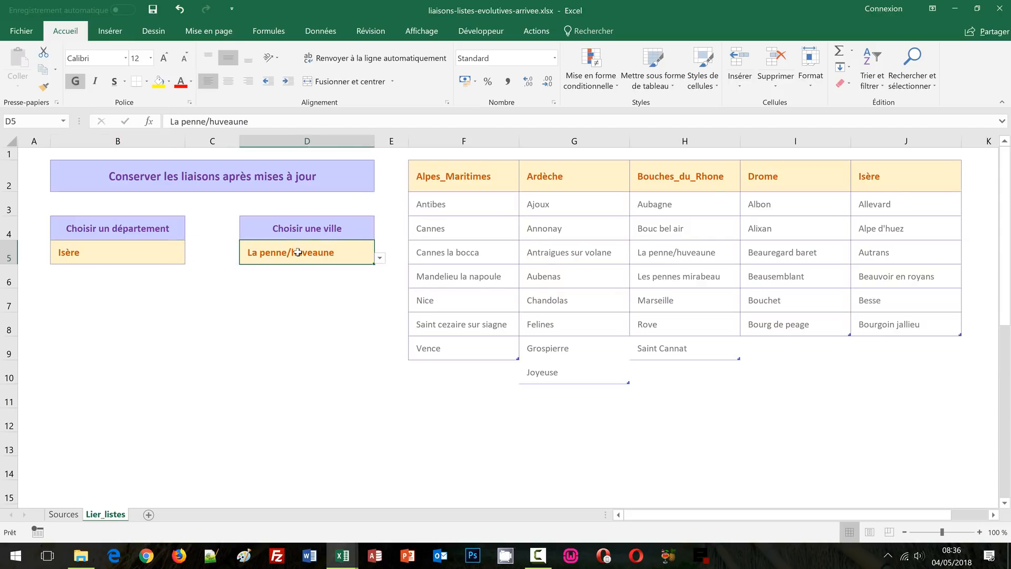
left_click(380, 259)
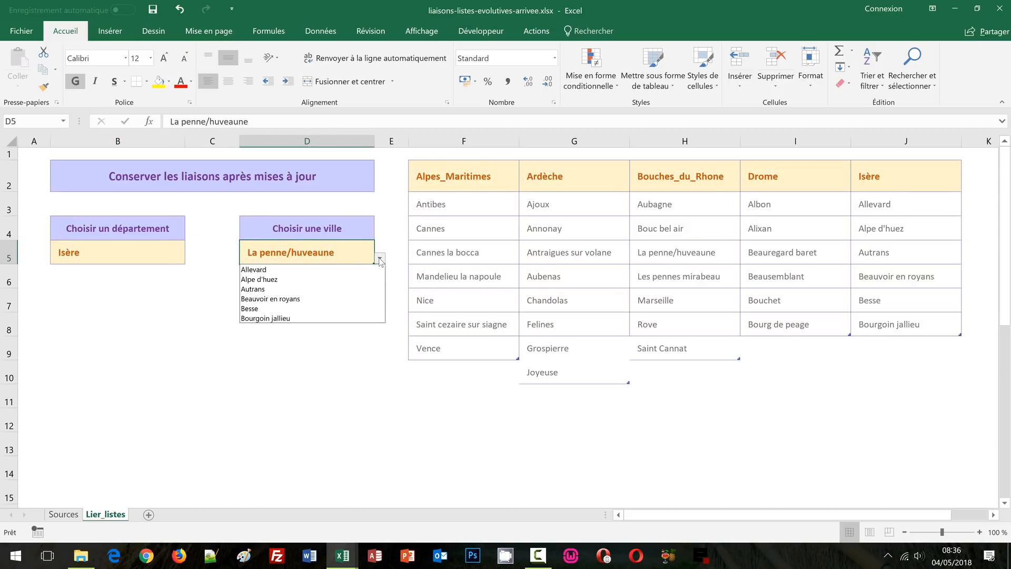
left_click(333, 289)
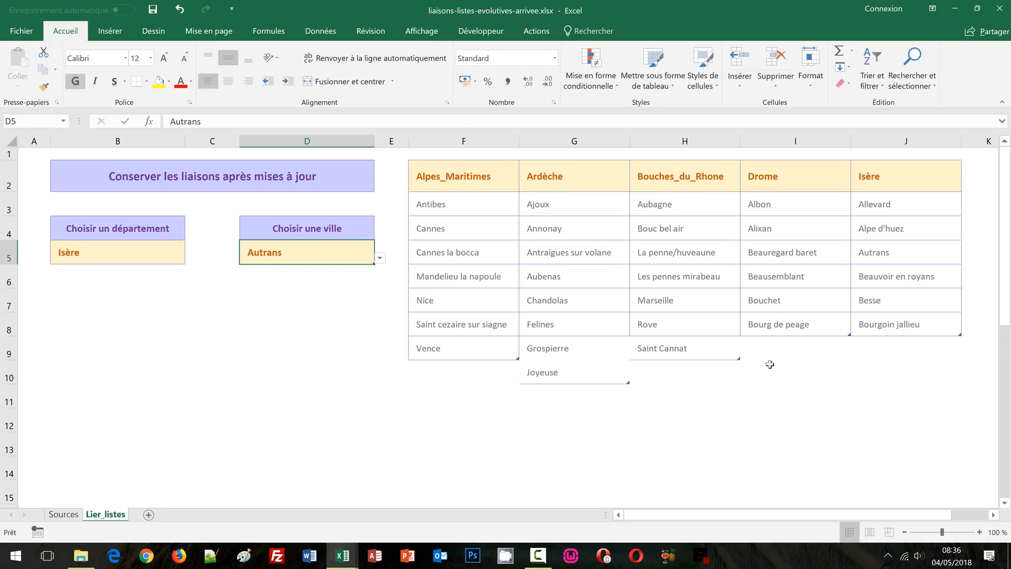
Step: Add the town "Bourg les valence" in cell I9, below the last entry of the Drome column
left_click(775, 346)
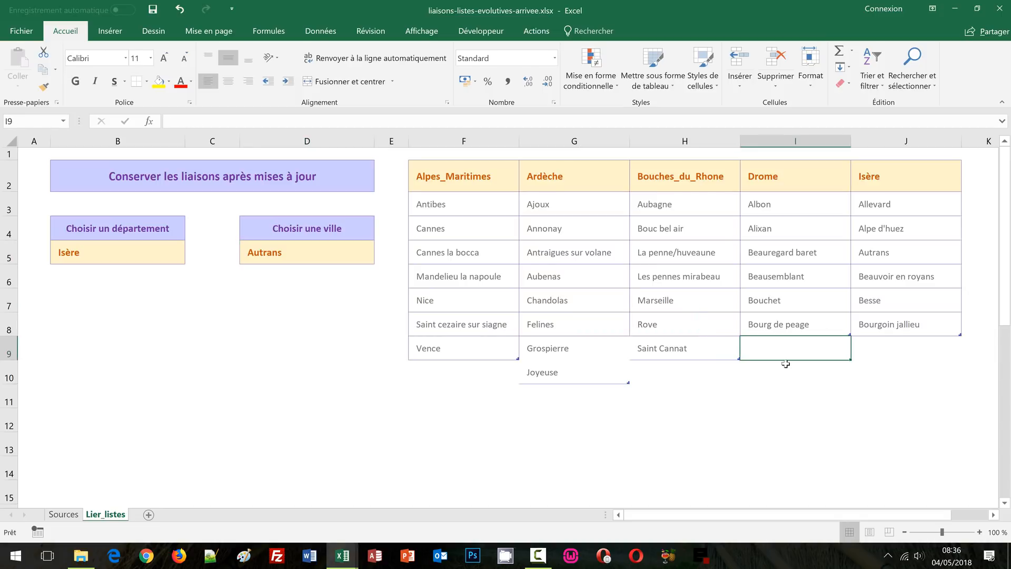
type("Bourg ")
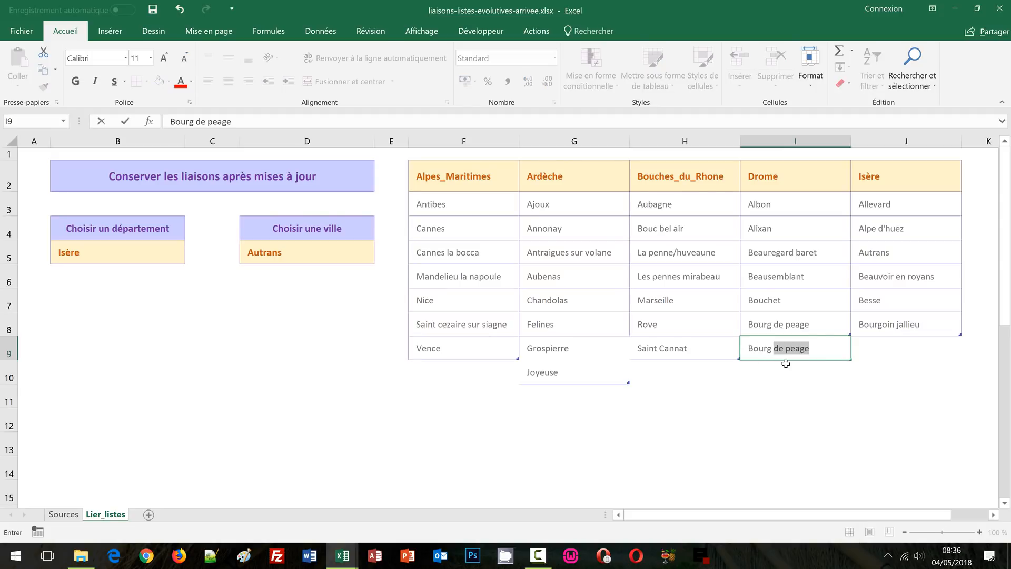
type("les val")
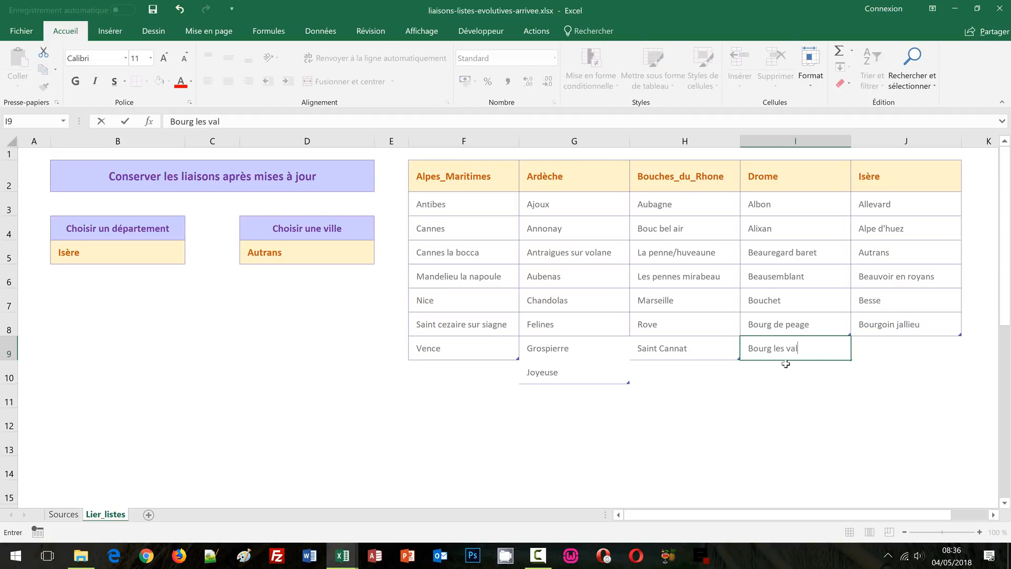
type("ence")
key("Return")
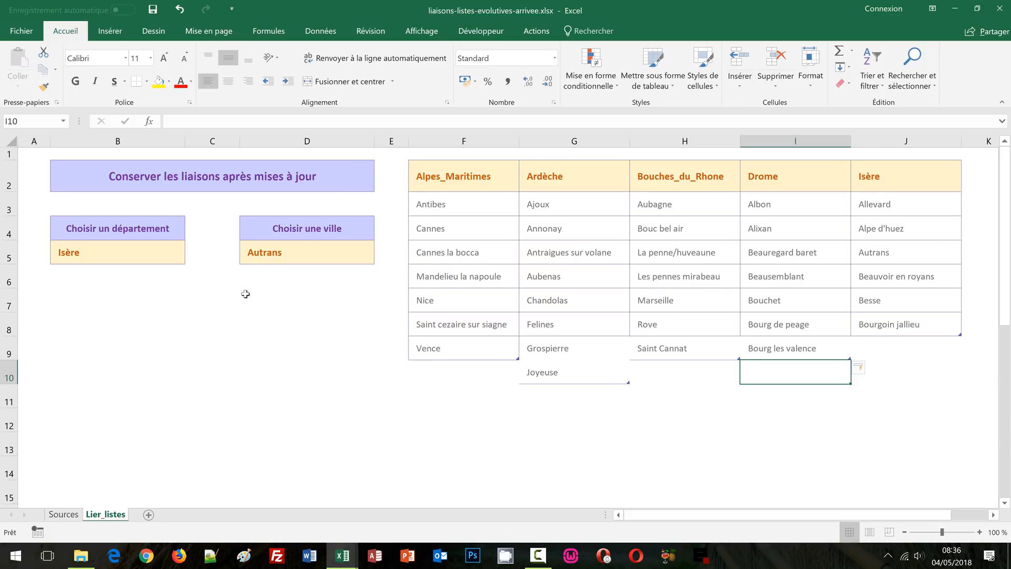
Step: Choose Drome as the department in B5 and Bourg les valence as the city in D5
left_click(169, 257)
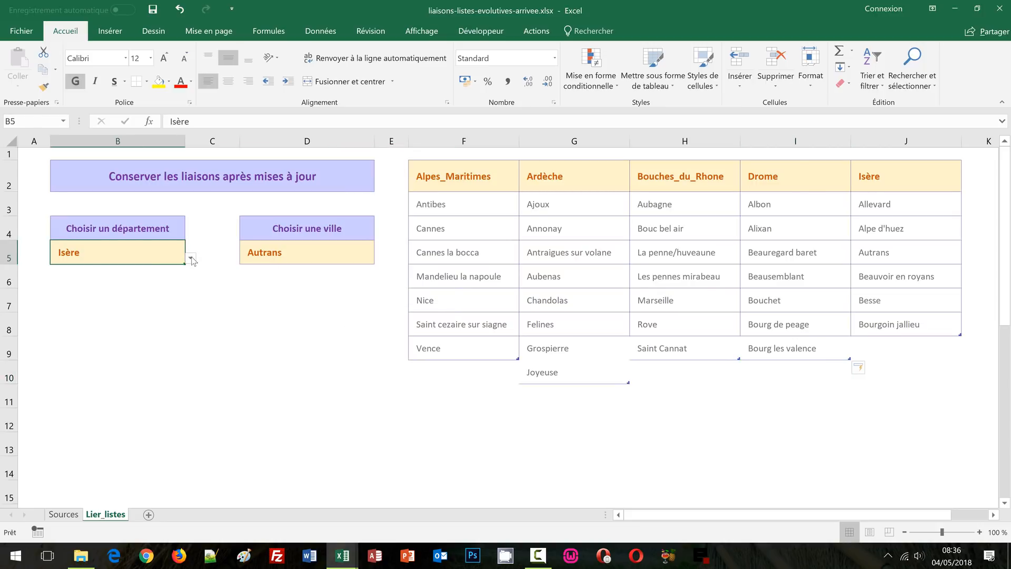
left_click(191, 258)
left_click(141, 299)
left_click(284, 254)
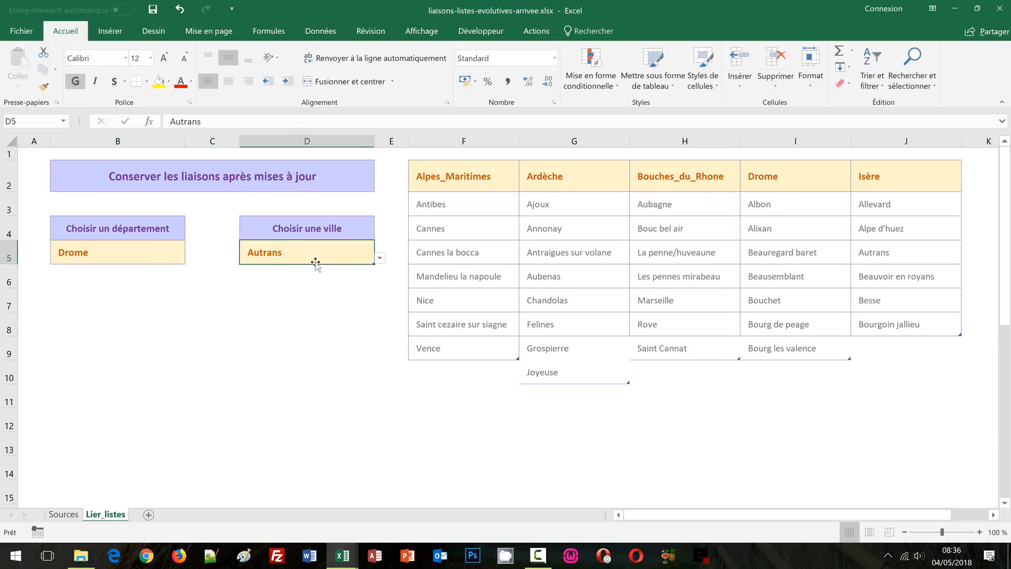
left_click(380, 259)
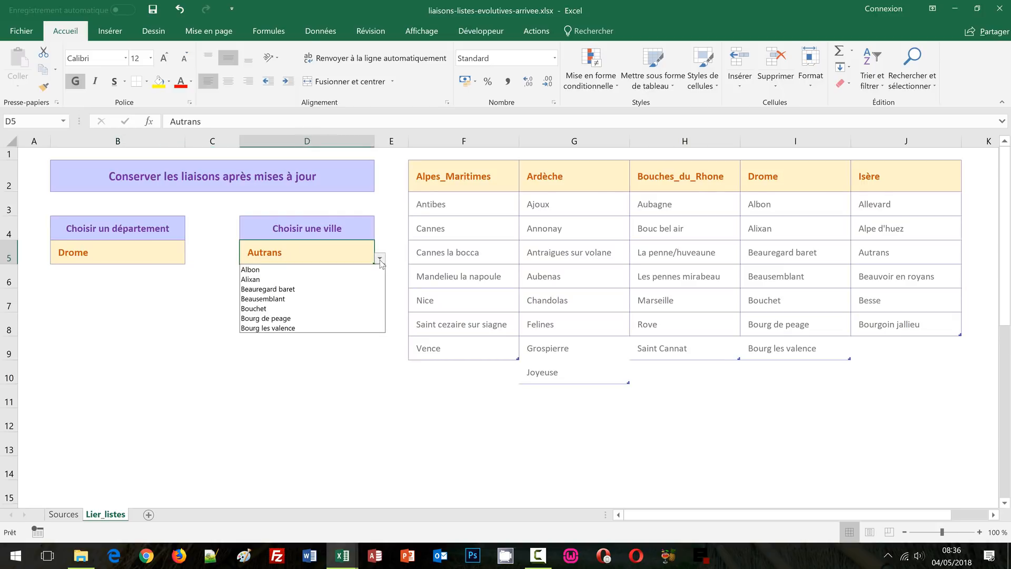
left_click(274, 328)
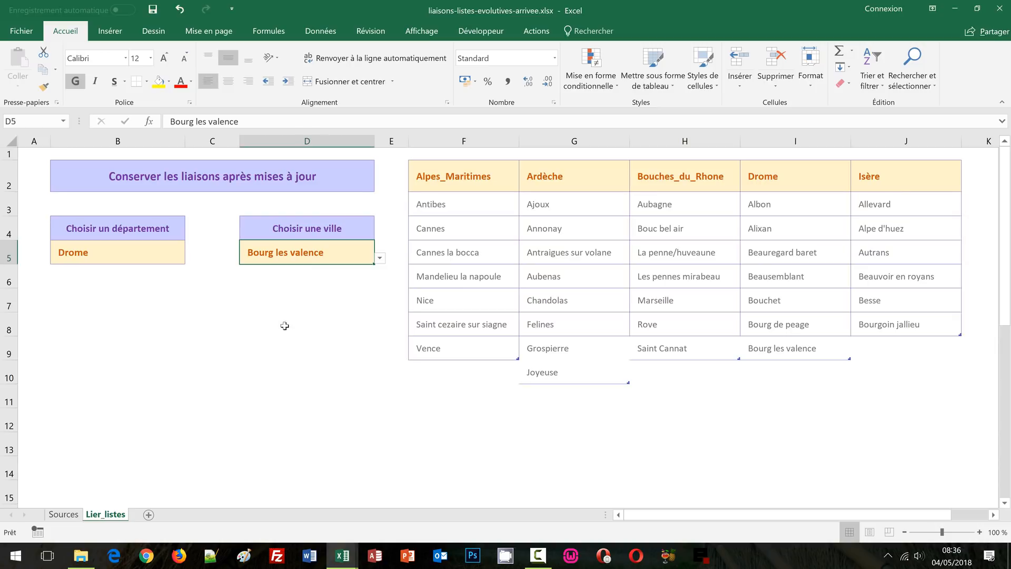
Step: Close the workbook liaisons-listes-evolutives-arrivee.xlsx without saving its changes
left_click(338, 311)
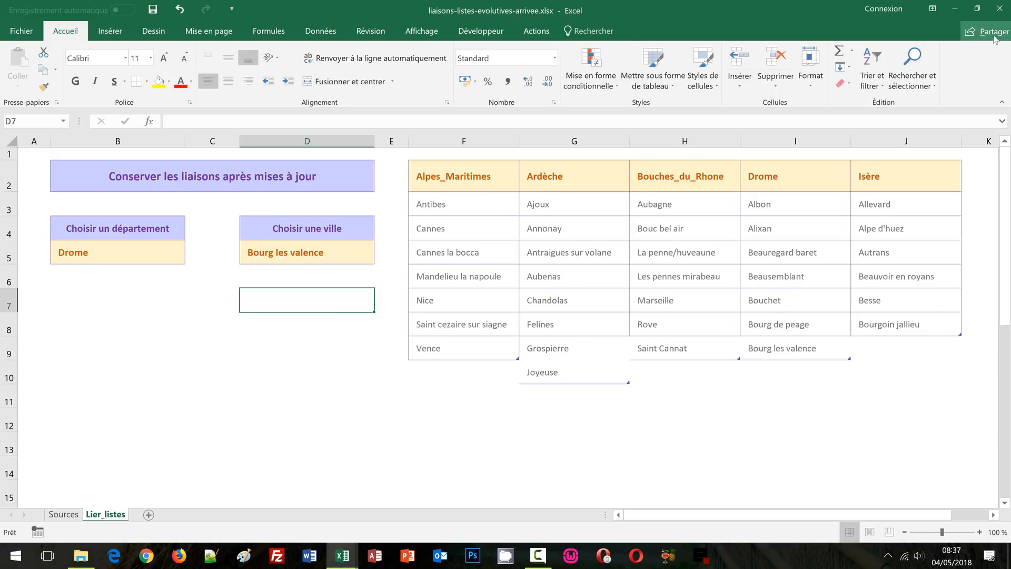
left_click(1002, 9)
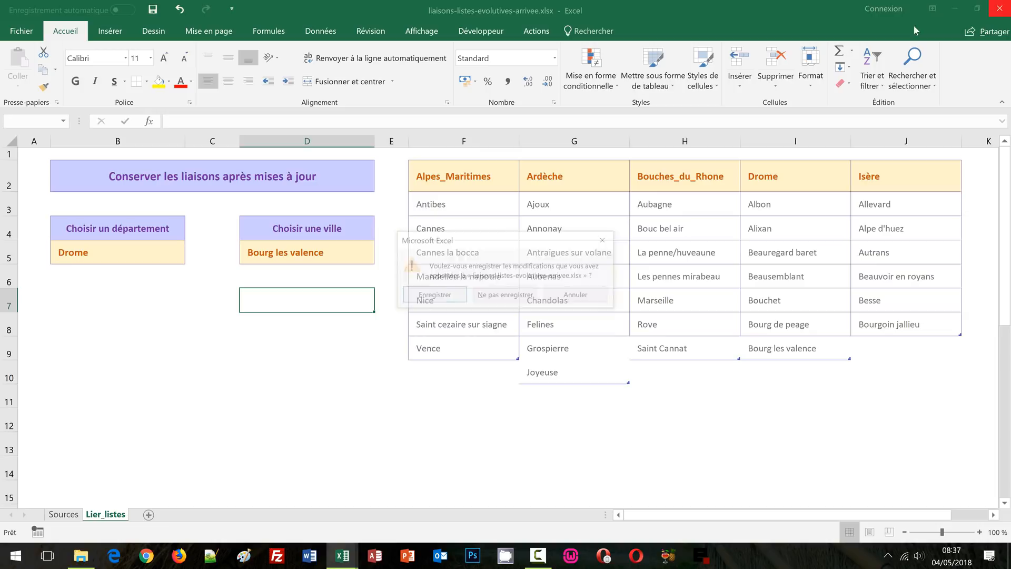
left_click(485, 297)
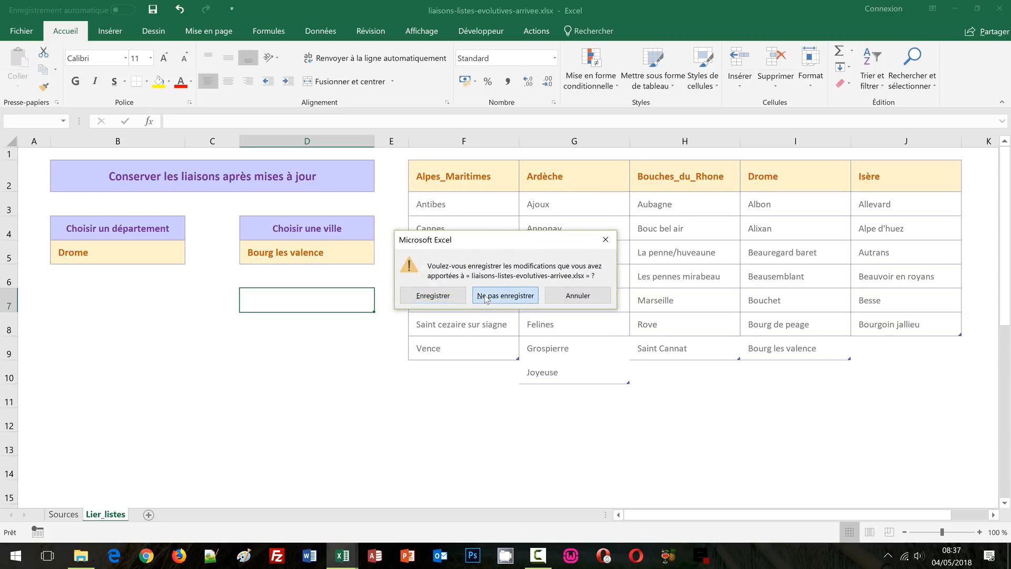
Step: Examine the empty department and city cells on Lier_listes and the department and supplementary town lists on the Sources sheet
left_click(467, 391)
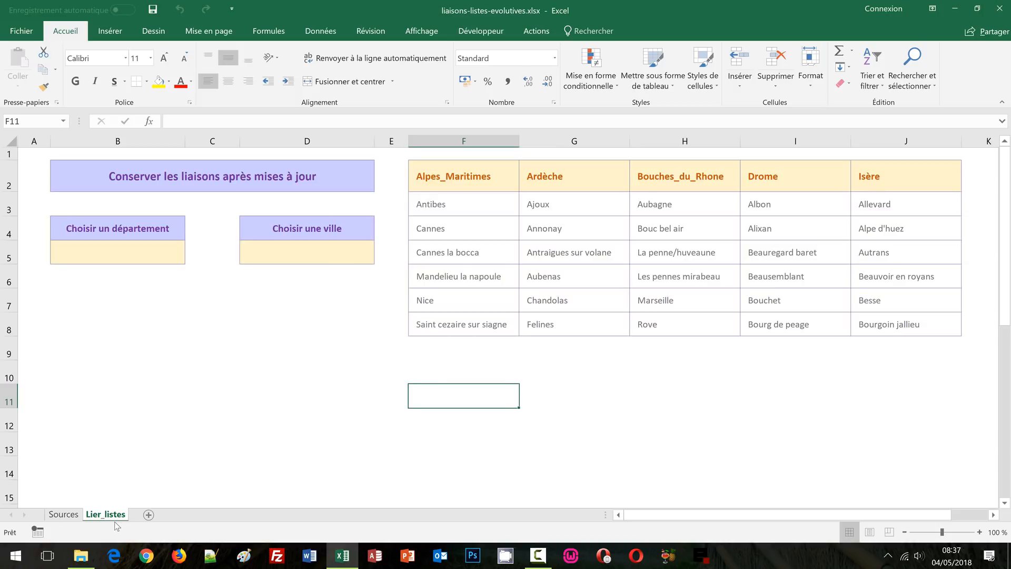
left_click(134, 255)
left_click(282, 255)
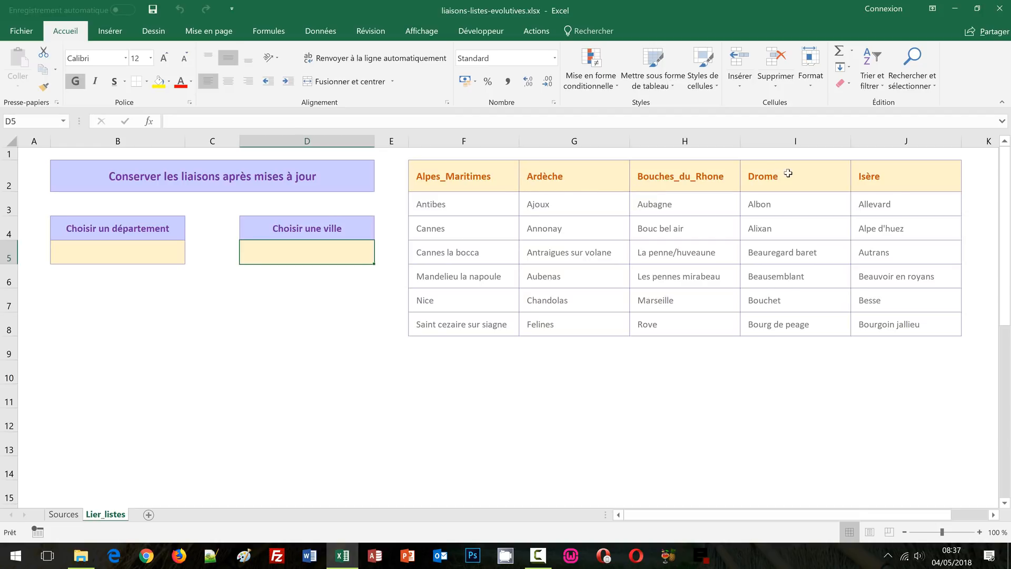
left_click(65, 514)
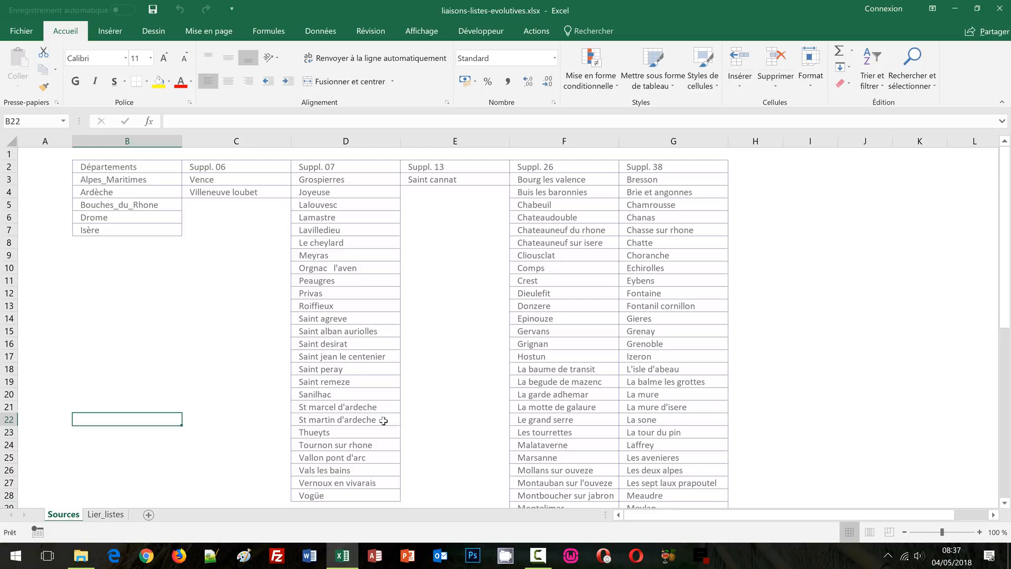
left_click(121, 516)
left_click(306, 357)
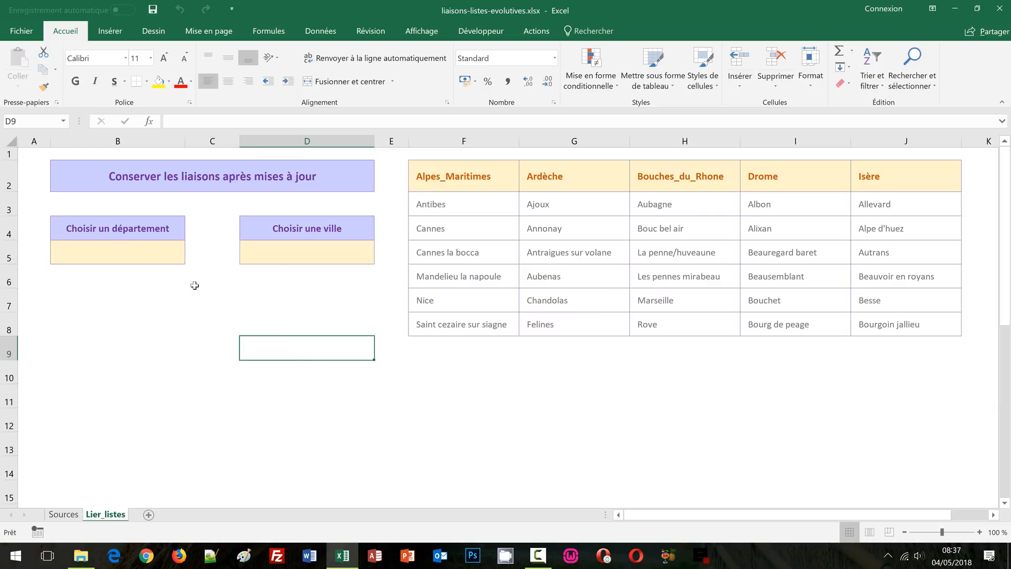
Step: Start a data validation rule on the department cell B5 that allows a list (Liste)
left_click(141, 248)
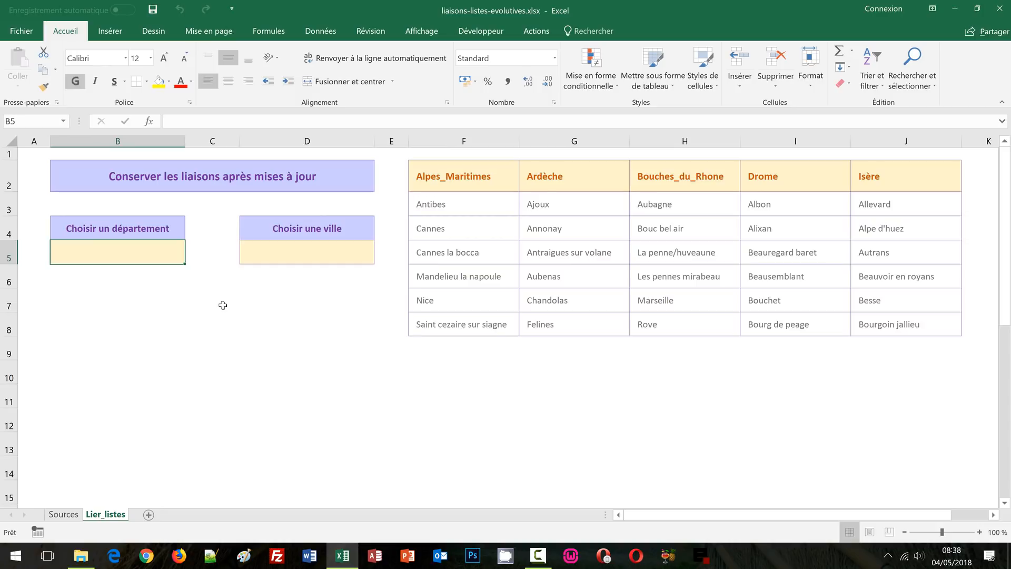
left_click(327, 34)
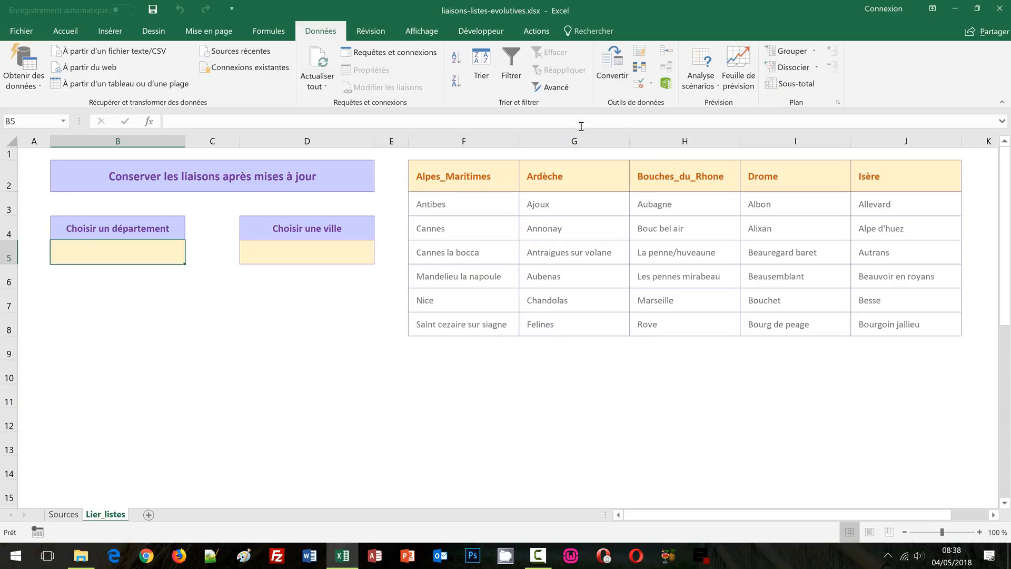
left_click(639, 84)
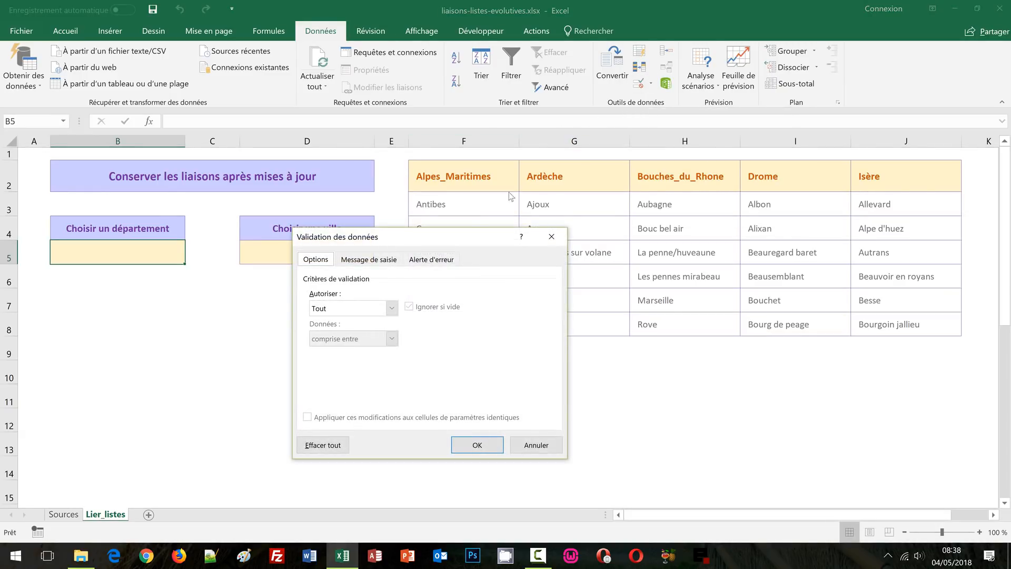
left_click_drag(448, 241, 454, 161)
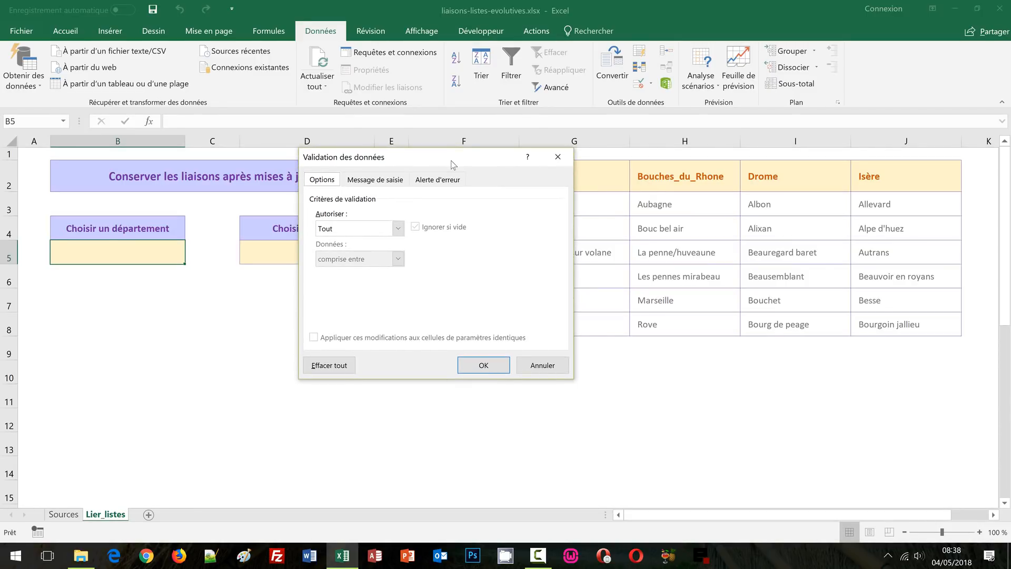
left_click(372, 232)
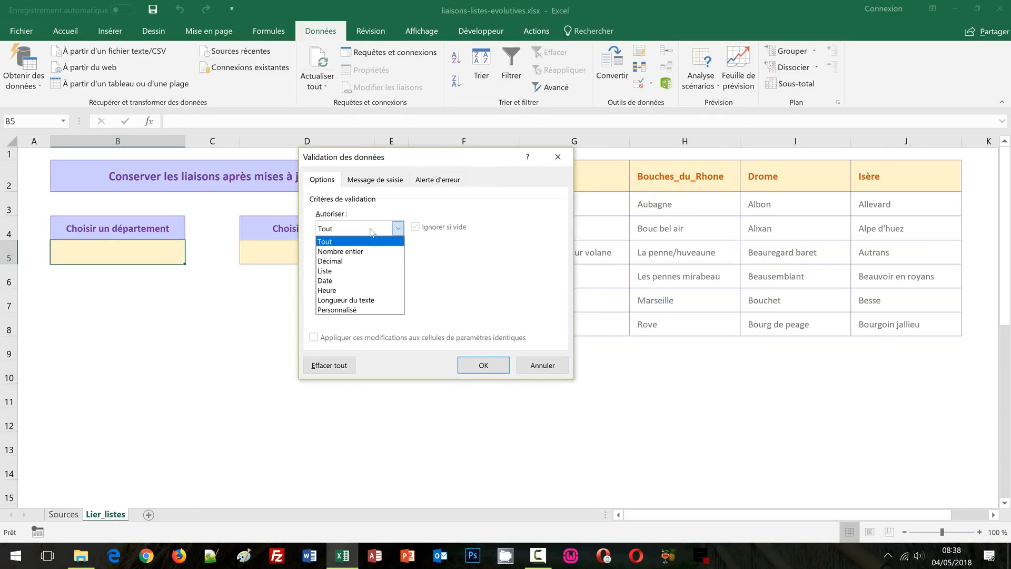
left_click(330, 273)
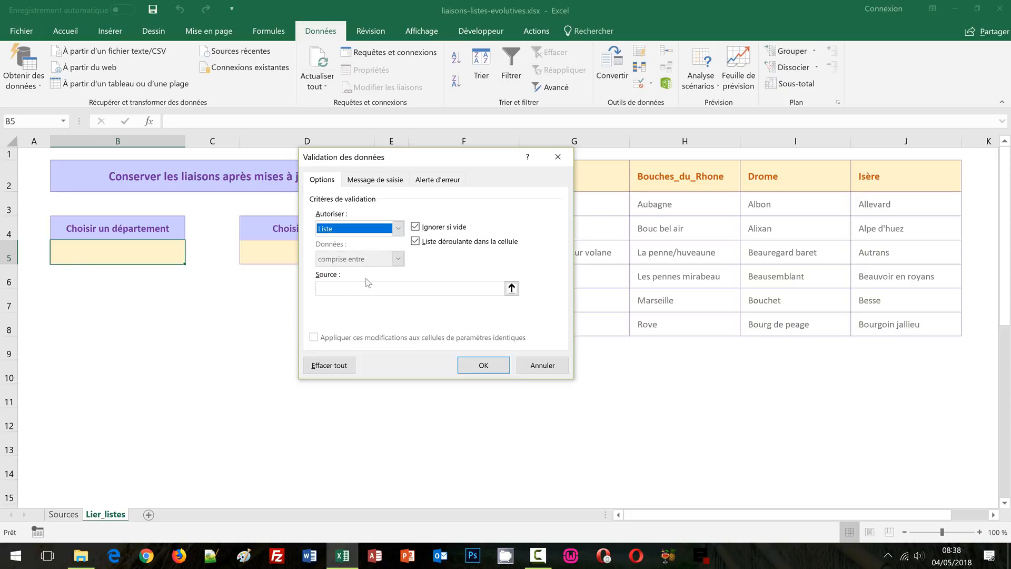
Step: Apply the list source =Decaler(Sources!$B$3;0;0;nbval(Sources!$B:$B)-1) to cell B5 and check its dropdown list
left_click(335, 288)
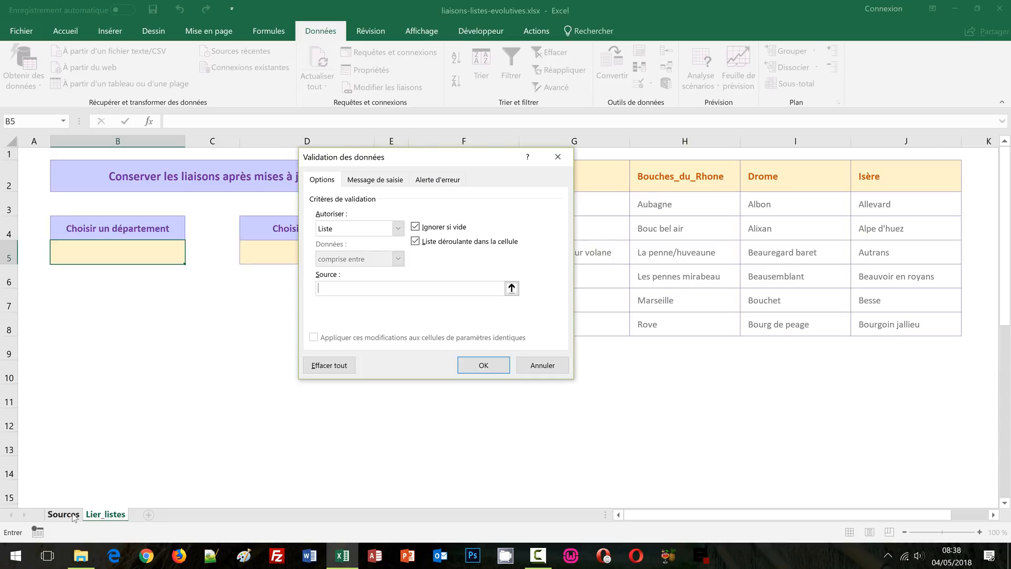
type("=Decaler")
type("(")
left_click(63, 514)
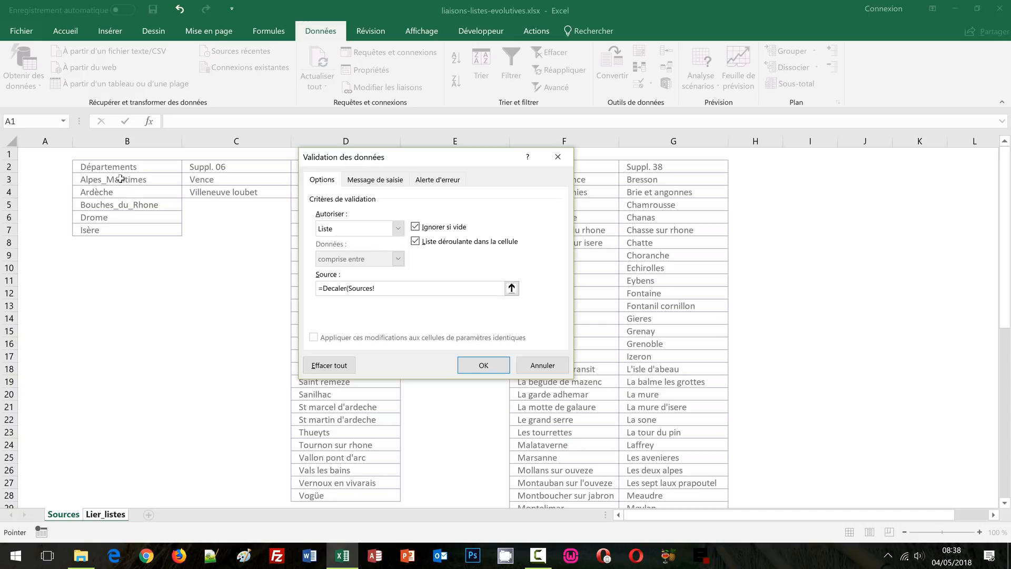
left_click(120, 179)
type(";0;0;")
type("nbval(")
left_click(128, 141)
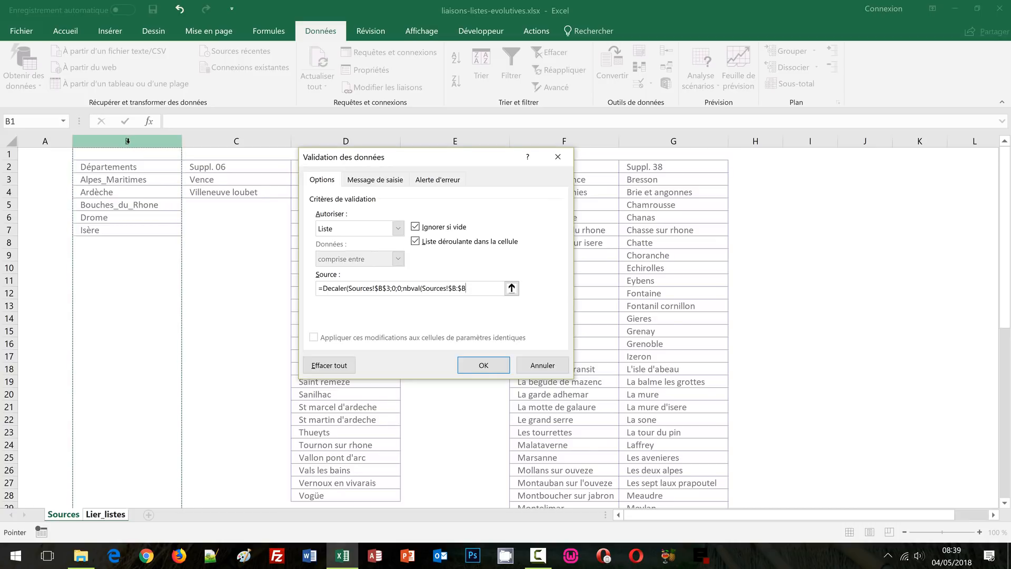
type(")")
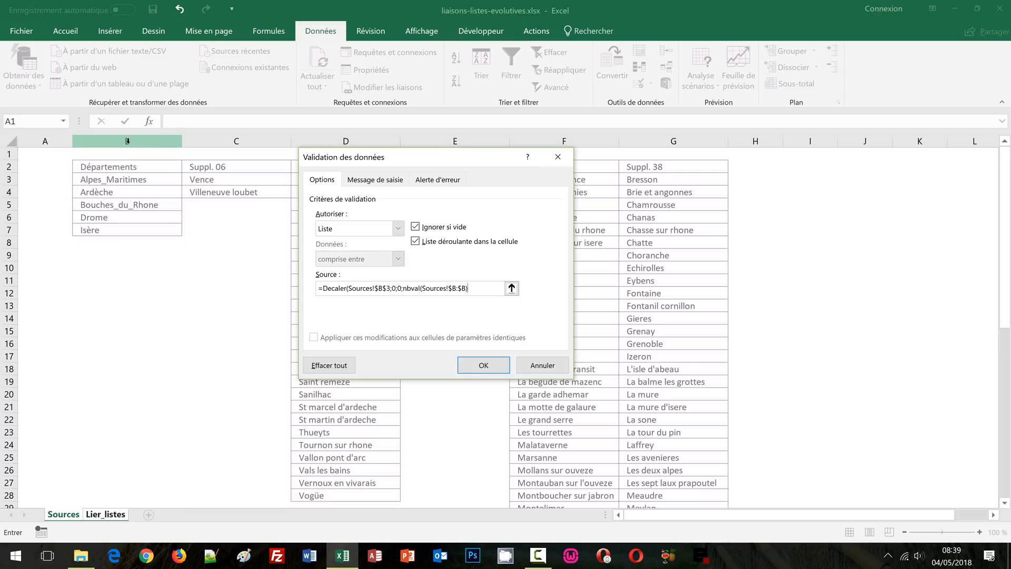
type("-1")
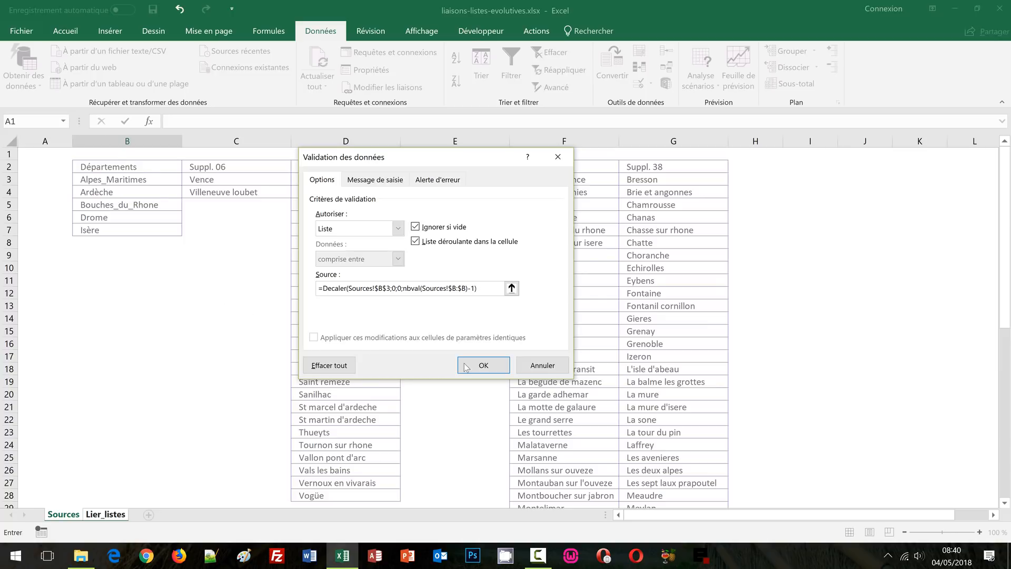
left_click(480, 364)
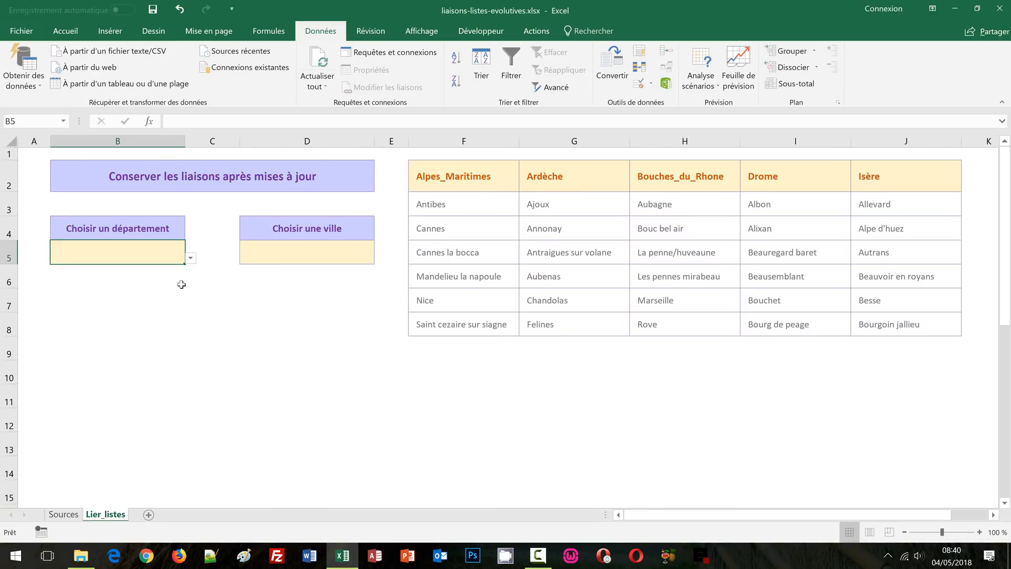
left_click(190, 258)
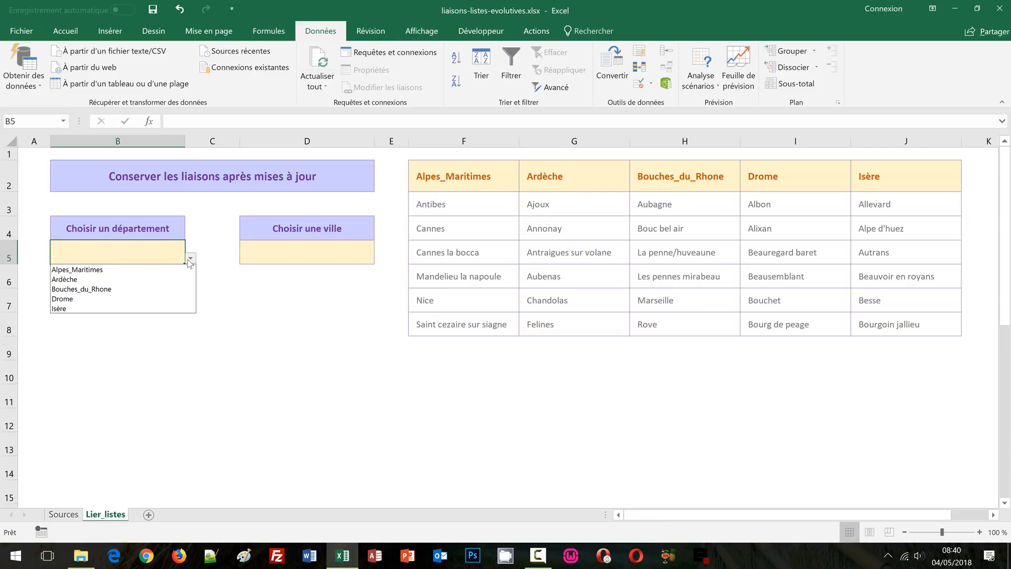
Step: Add the department Savoie in cell B8 of the Sources sheet, below Isère
left_click(60, 519)
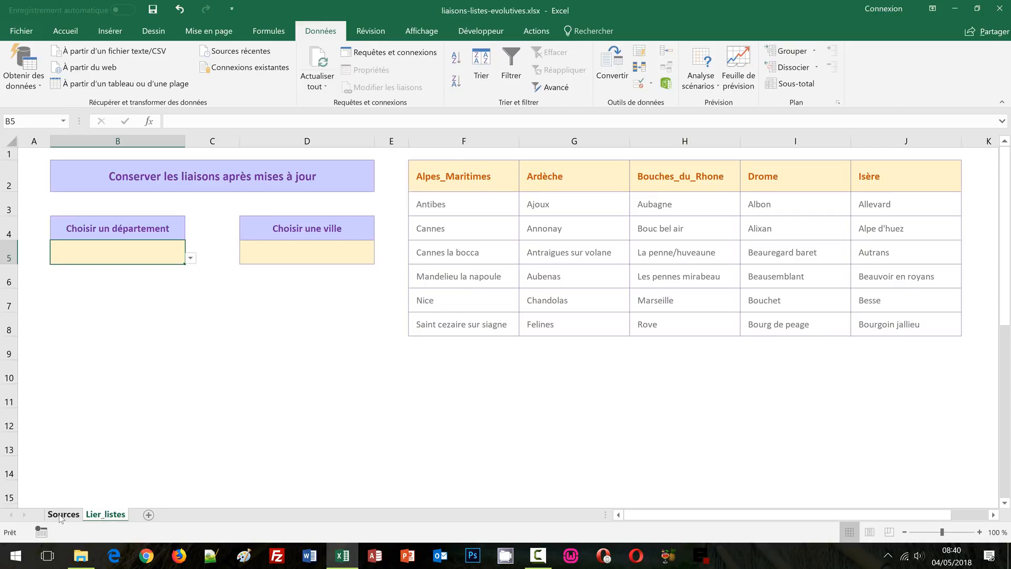
left_click(103, 245)
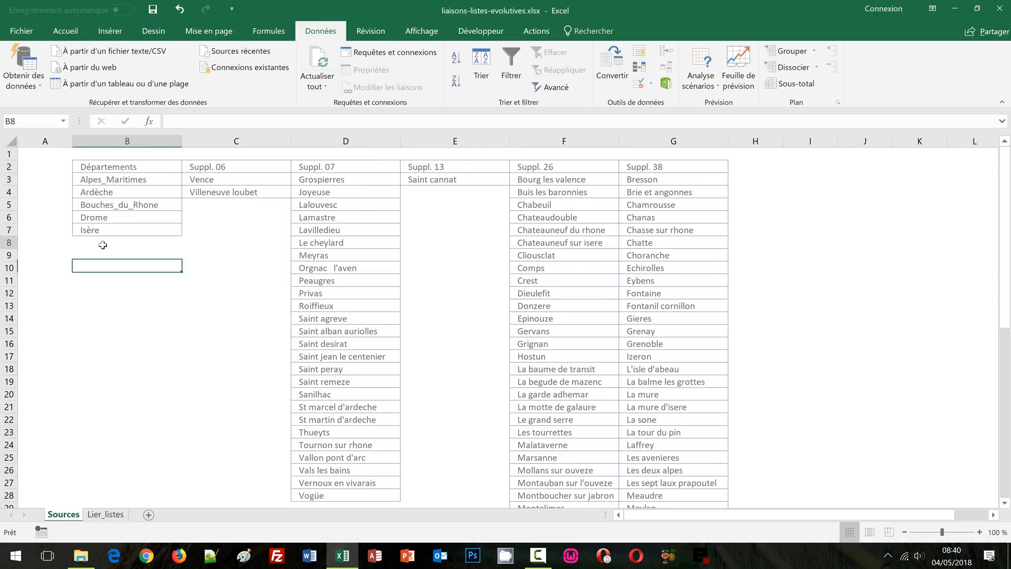
type("Savoie")
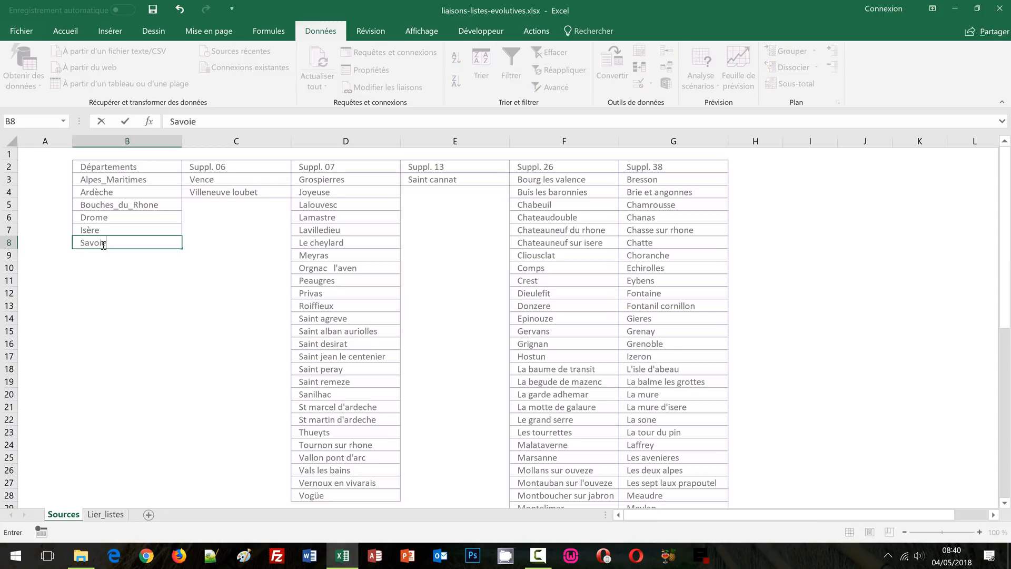
key("Return")
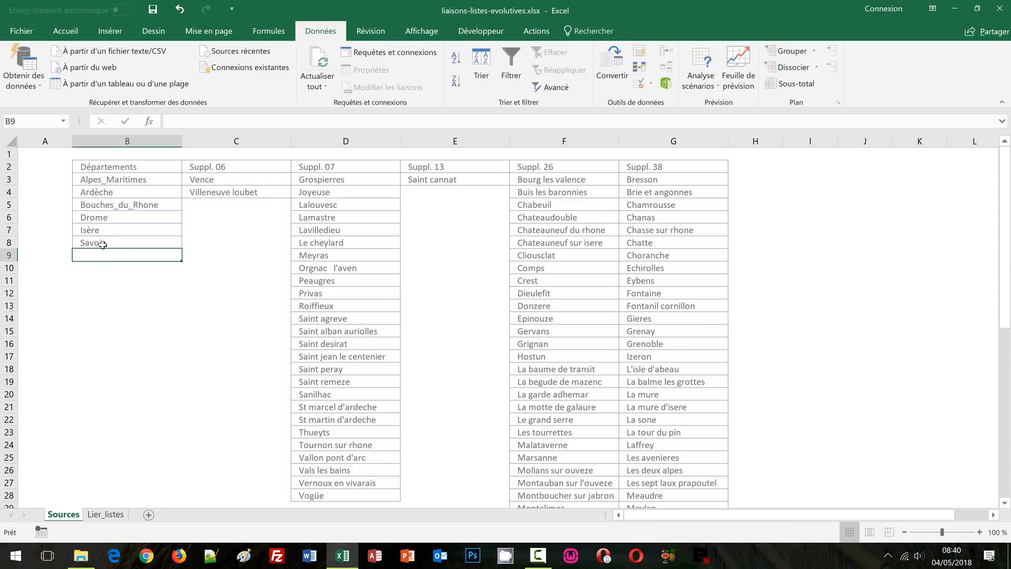
Step: Check the choices offered by the department dropdown list in cell B5 of the Lier_listes sheet
left_click(103, 514)
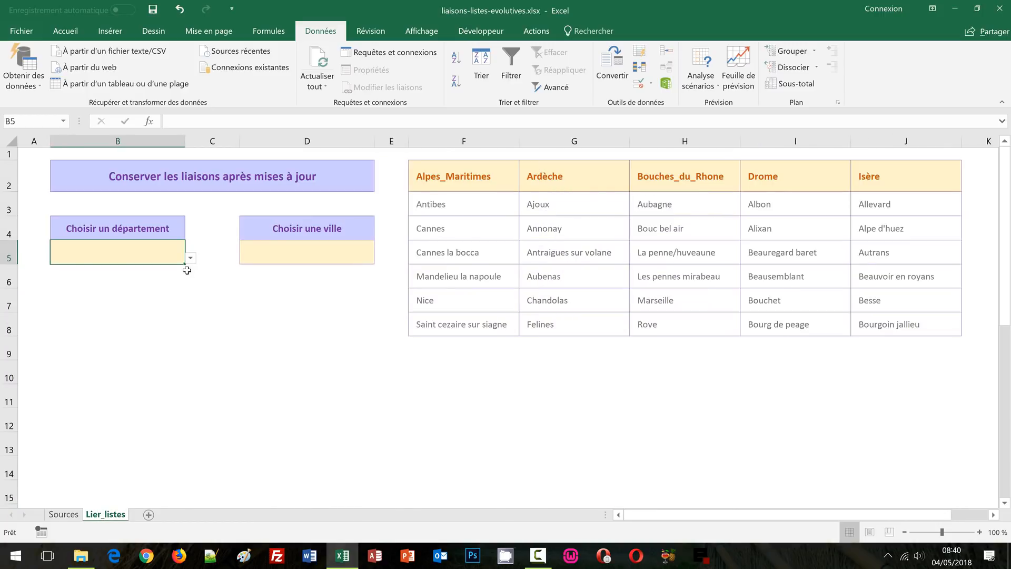
left_click(190, 258)
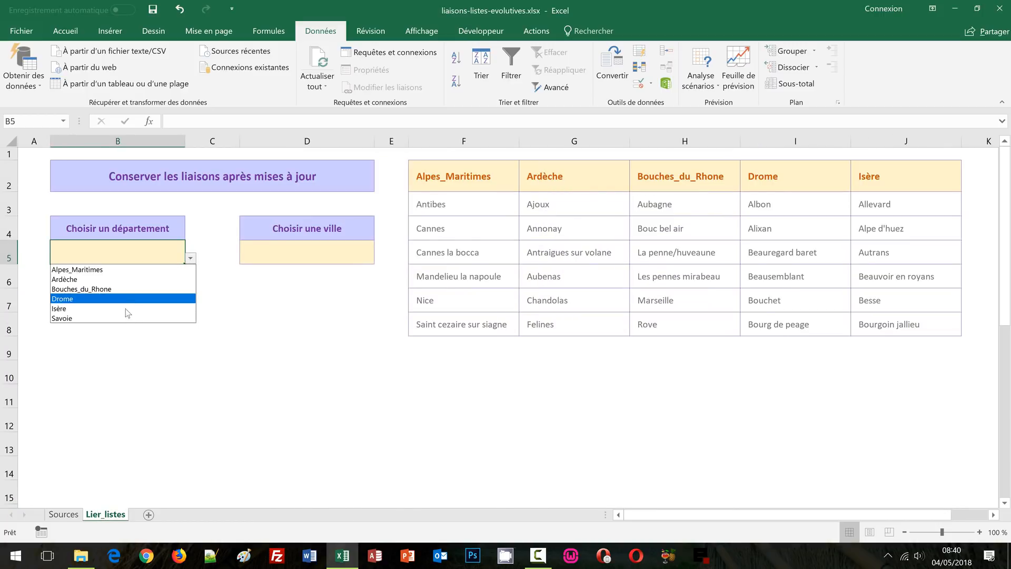
left_click(69, 518)
Step: Delete the test department Savoie from cell B8 of the Sources sheet
left_click(64, 514)
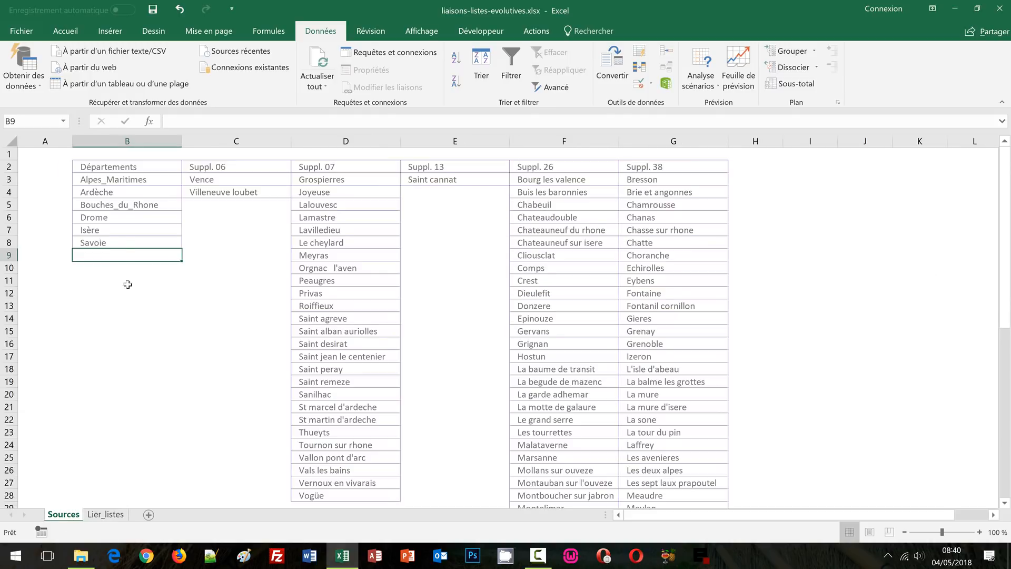
left_click(112, 243)
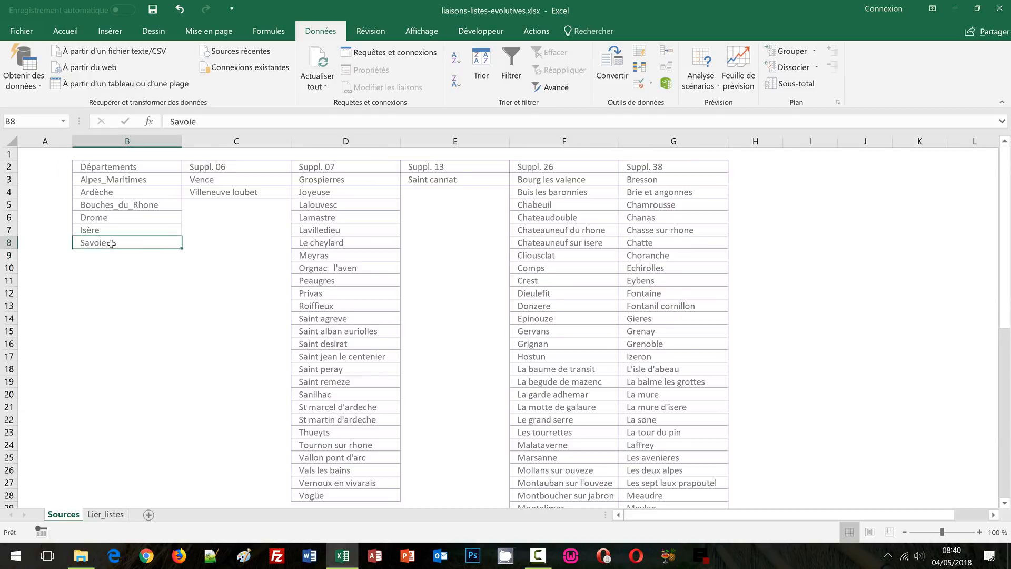
key("Delete")
Step: On the Lier_listes sheet, name the town range F3:F8 Alpes_Maritimes, matching its column heading
left_click(107, 516)
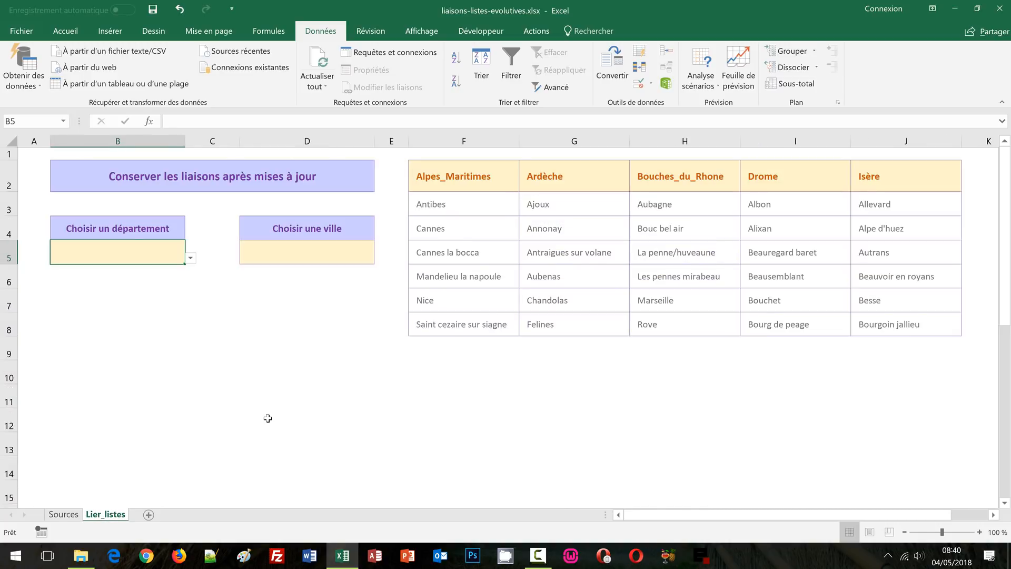
left_click(302, 254)
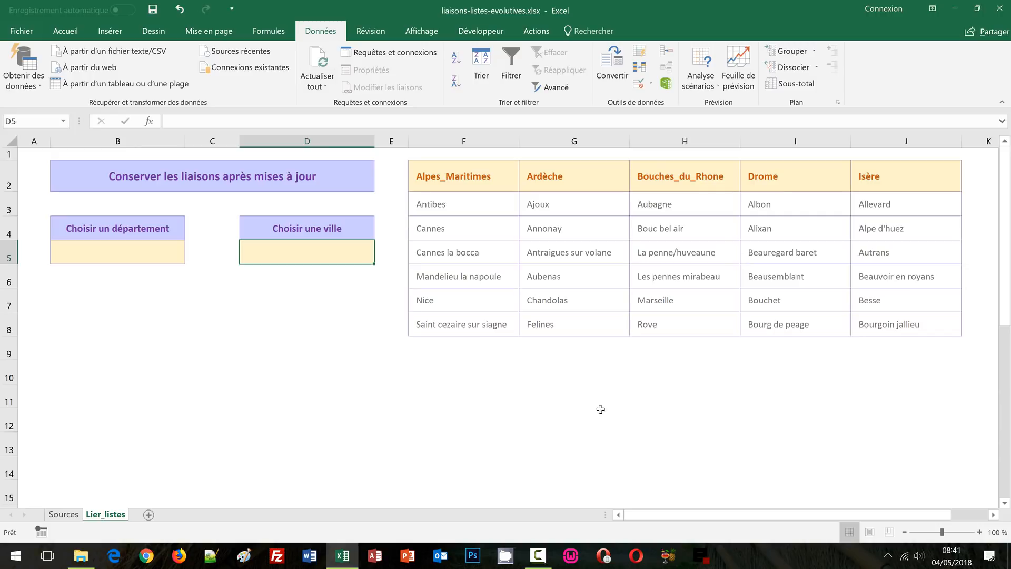
left_click(431, 183)
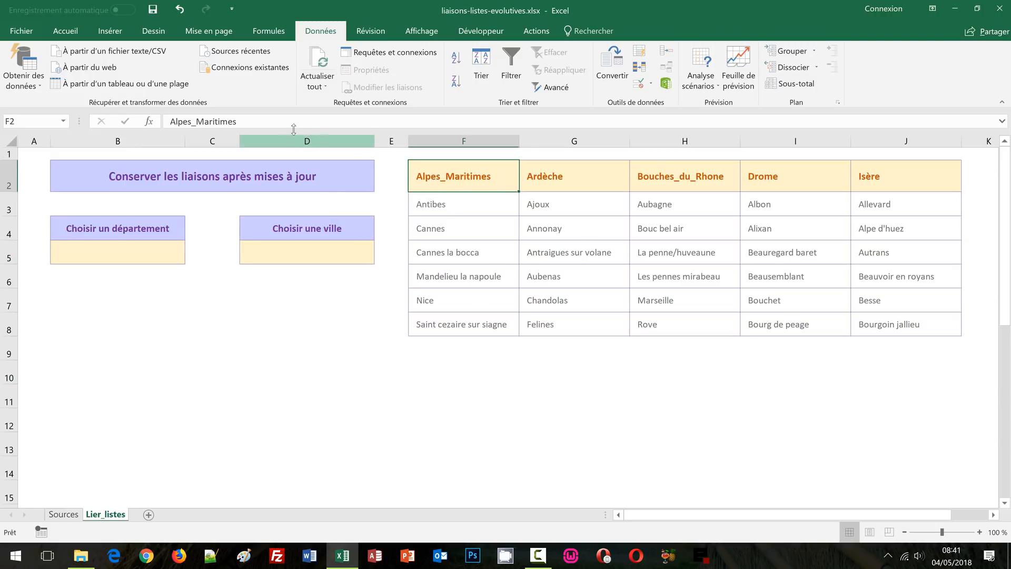
left_click_drag(238, 122, 167, 128)
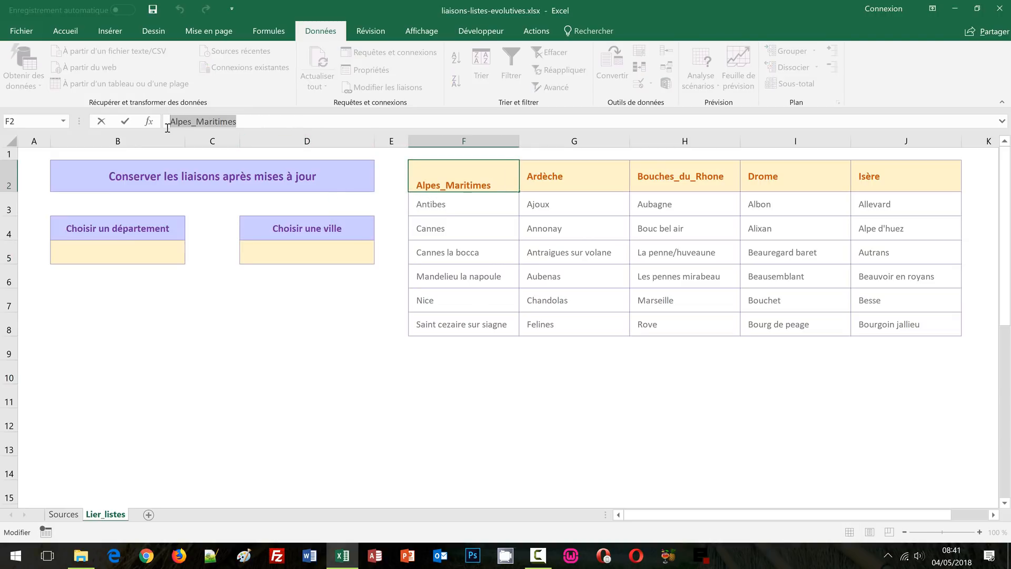
key("Return")
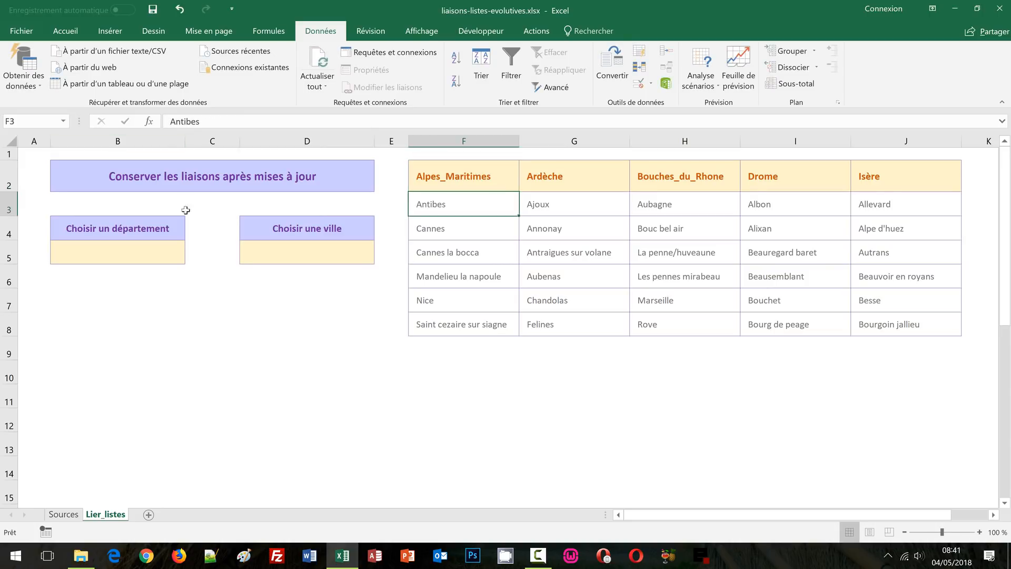
left_click(143, 256)
left_click(455, 204)
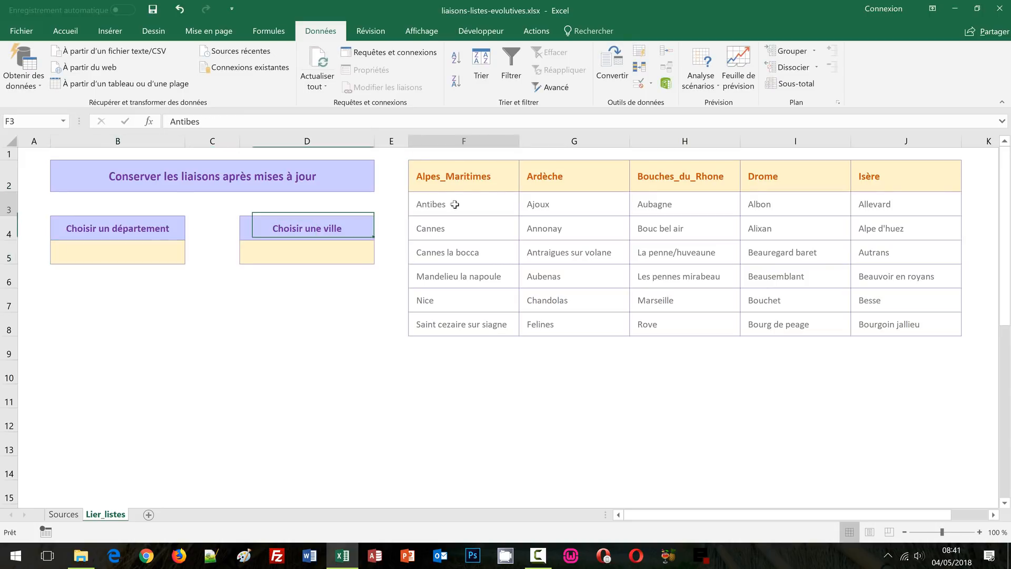
left_click_drag(454, 204, 459, 325)
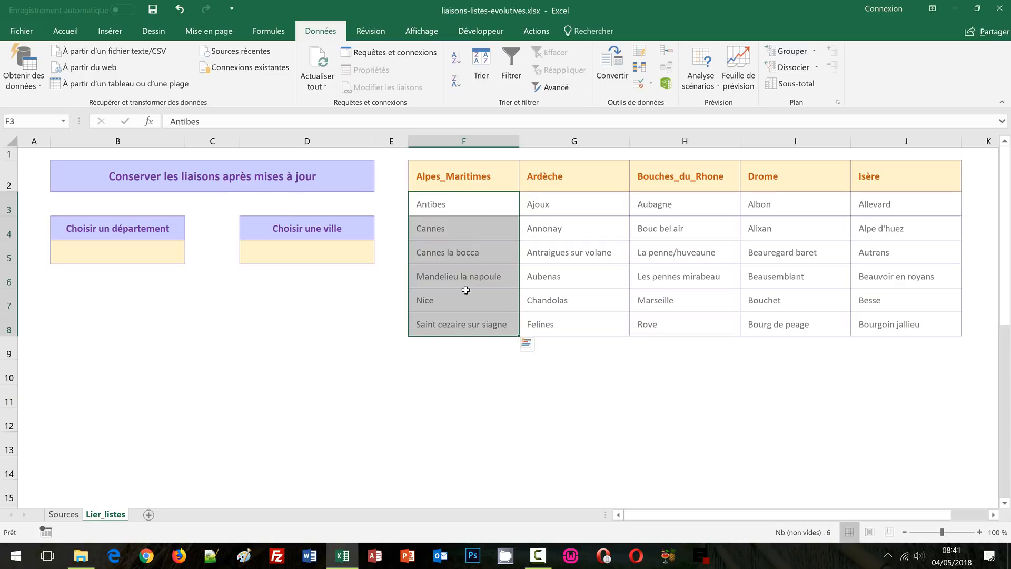
left_click(37, 119)
type("Alpes_Maritimes")
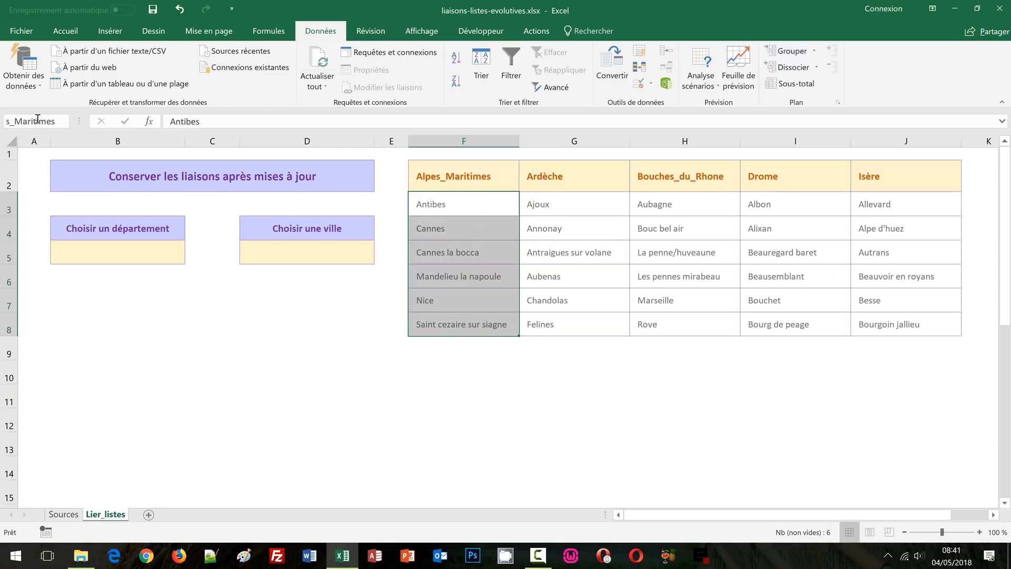
key("Return")
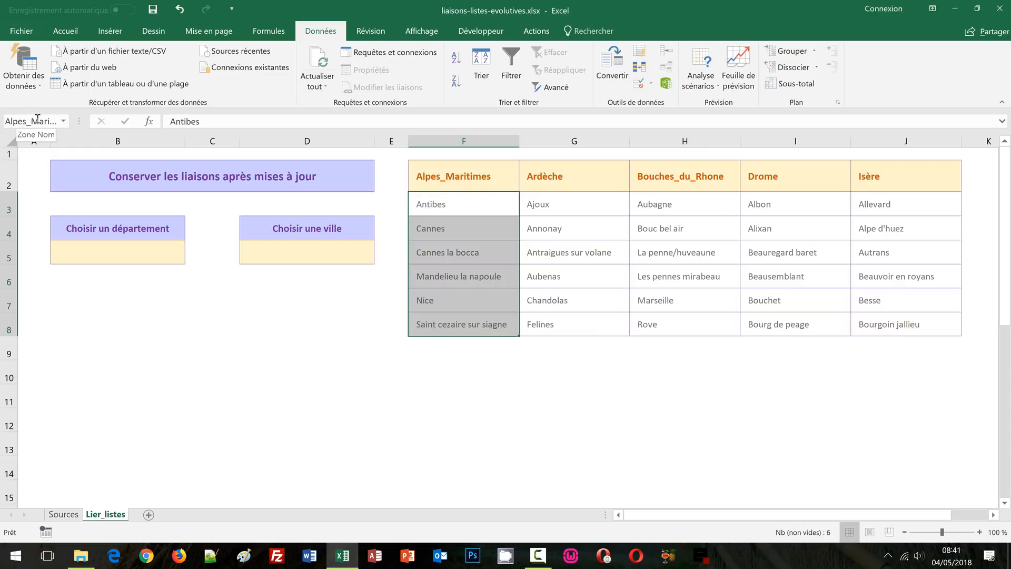
Step: Name the town range G3:G8 Ardèche, using the text copied from its heading in G2
left_click(556, 185)
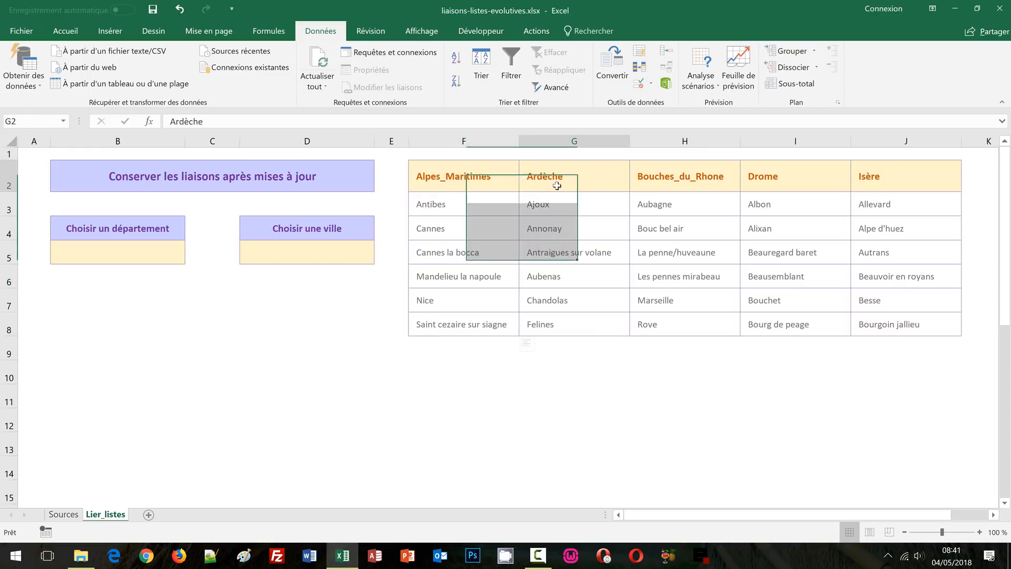
left_click_drag(217, 122, 159, 124)
key("ctrl+c")
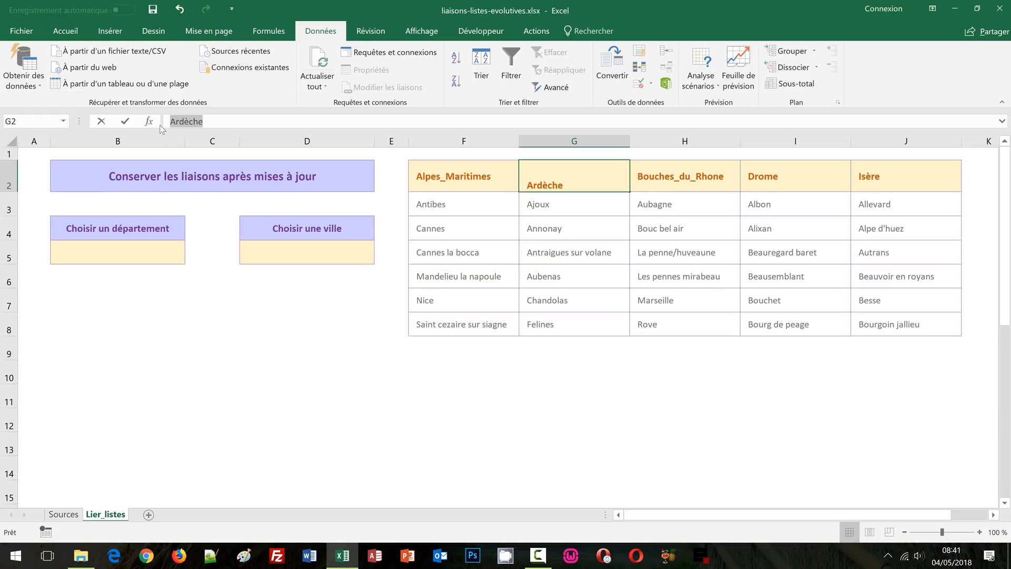
key("Return")
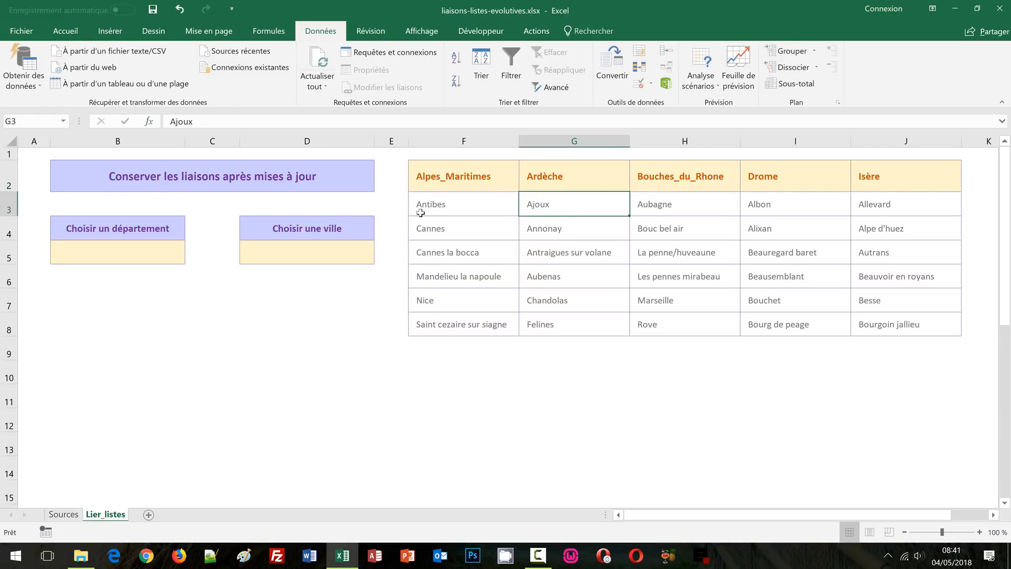
left_click_drag(539, 207, 544, 326)
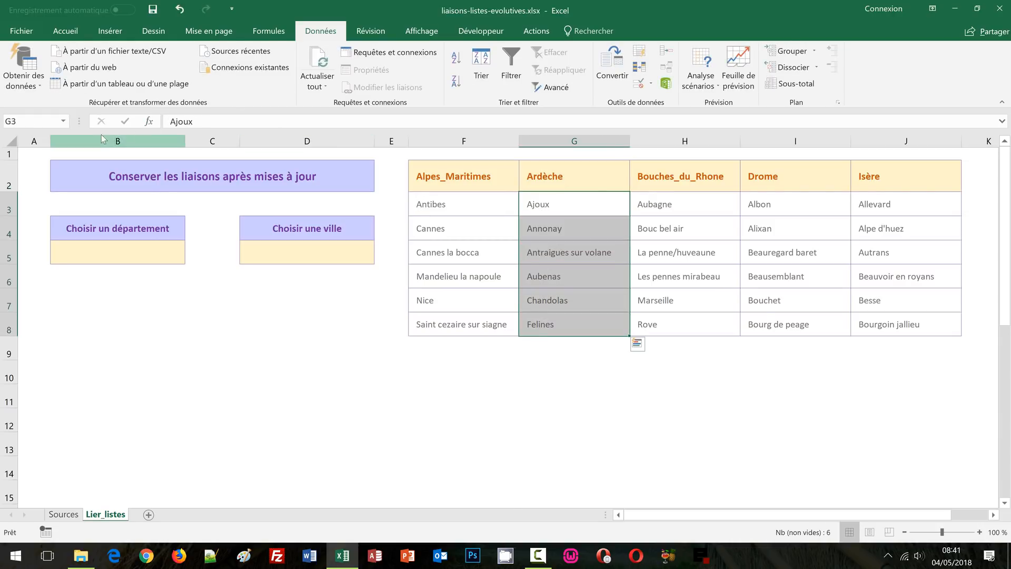
left_click(34, 122)
key("ctrl+v")
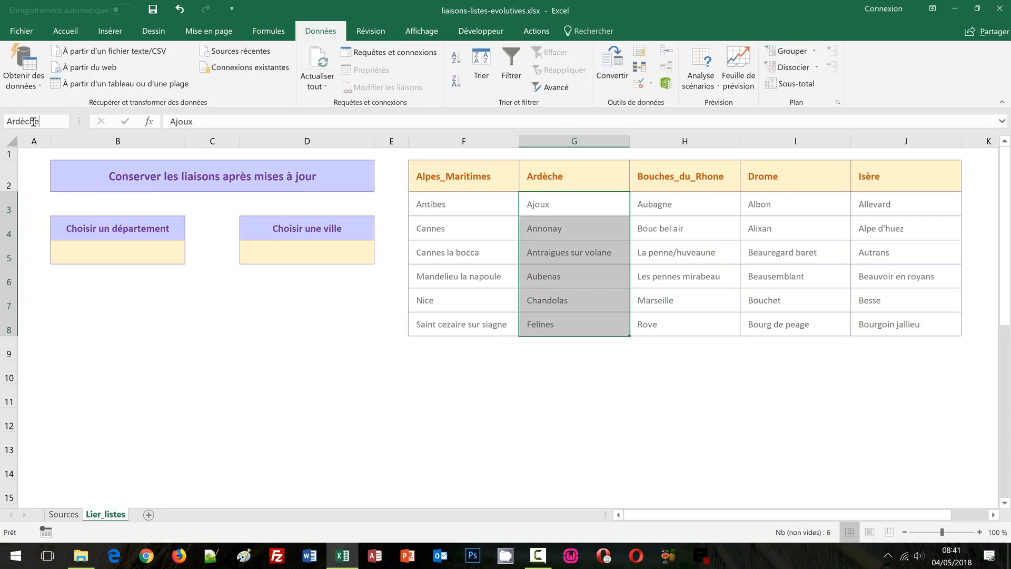
key("Return")
Step: Name the town range H3:H8 Bouches_du_Rhone, using the text copied from its heading in H2
left_click(668, 182)
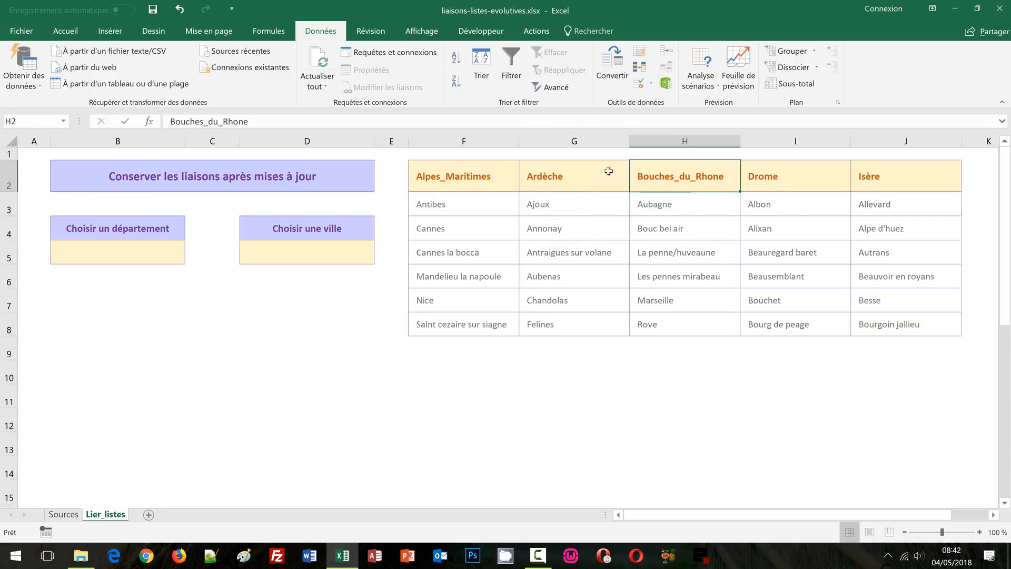
left_click(250, 123)
double_click(167, 120)
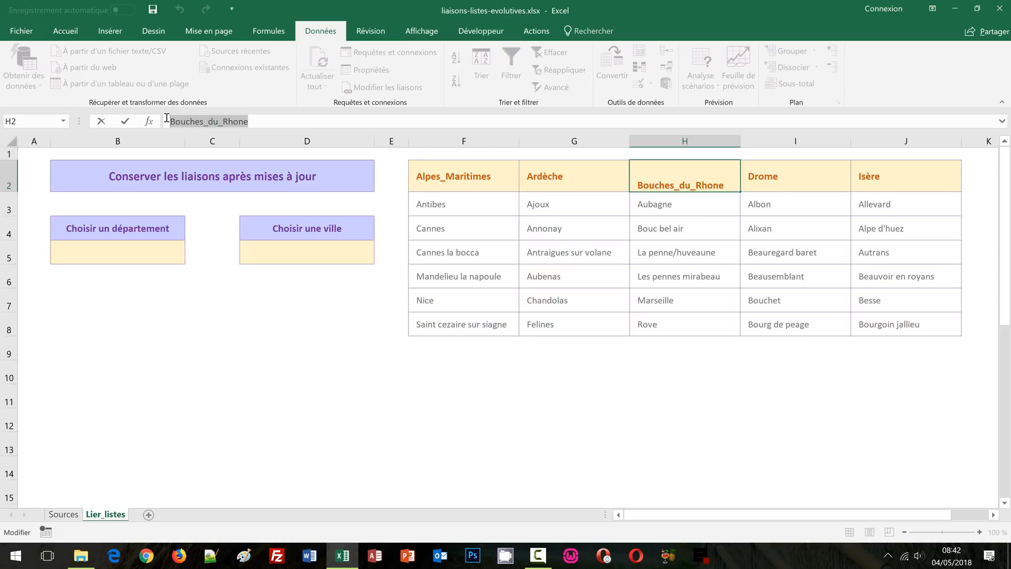
key("Return")
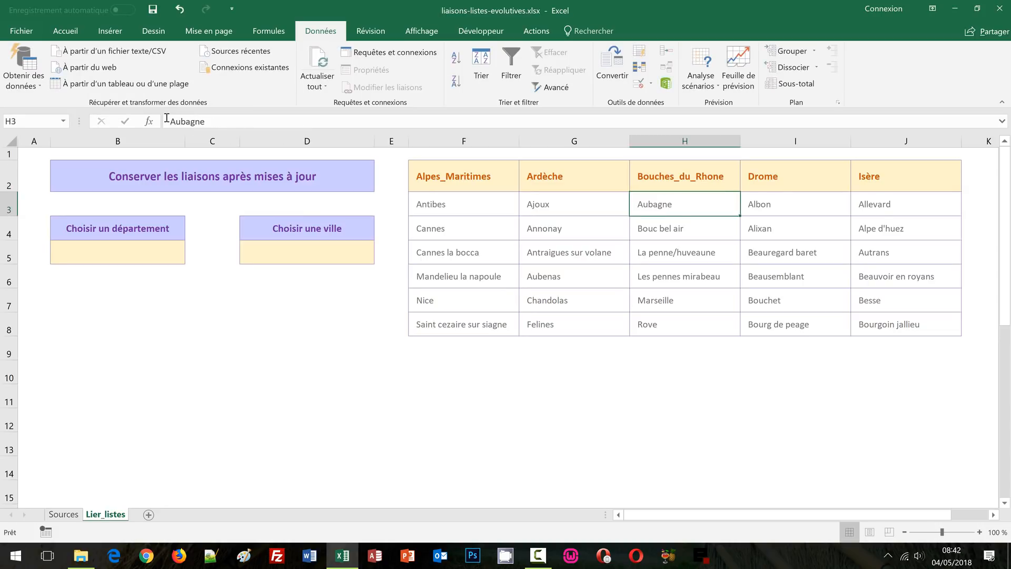
left_click_drag(663, 204, 665, 322)
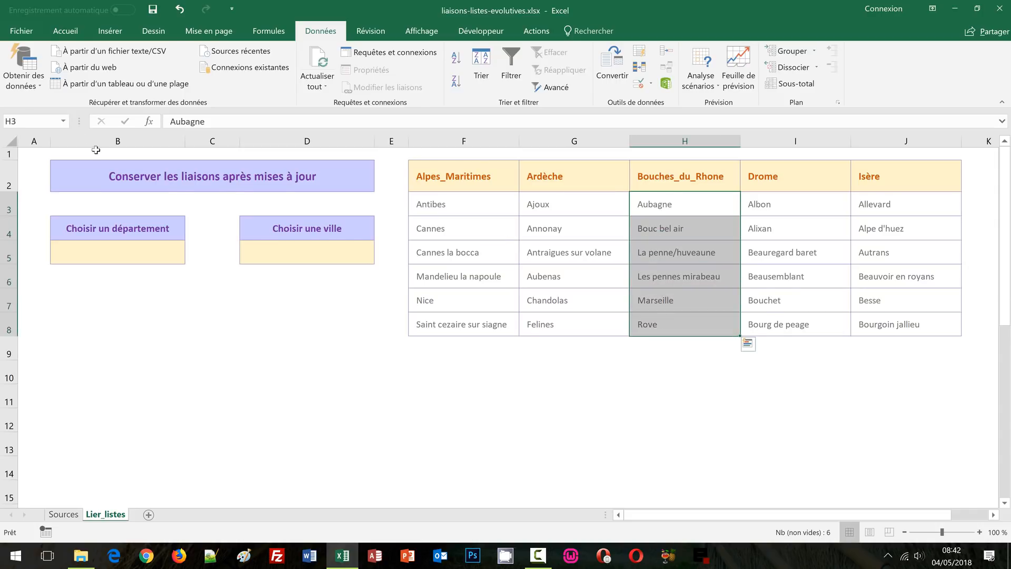
left_click(32, 122)
key("ctrl+v")
key("Return")
Step: Name the town range I3:I8 Drome, using the text copied from its heading in I2
left_click(755, 175)
left_click_drag(205, 121, 169, 126)
key("ctrl+c")
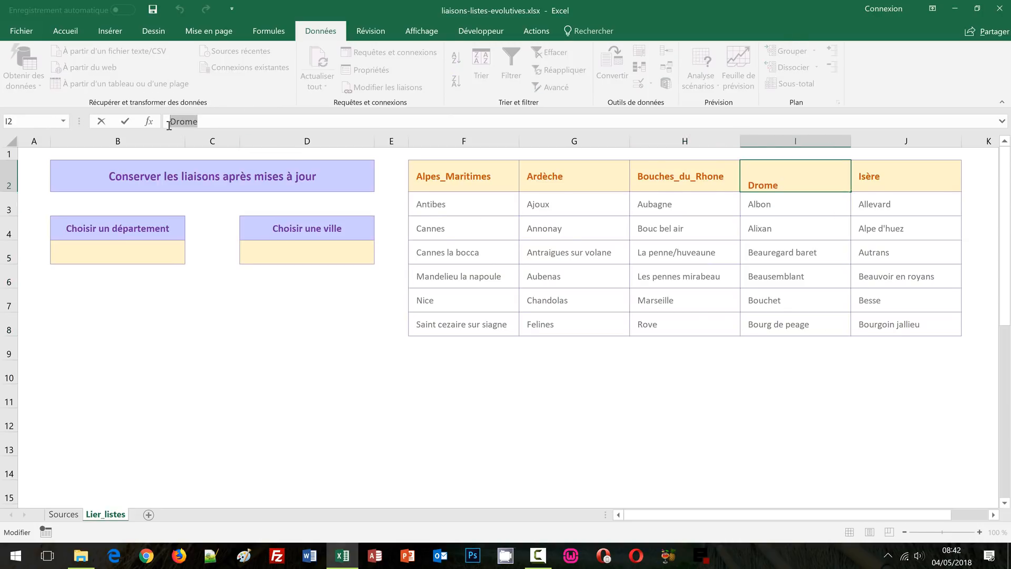
key("Return")
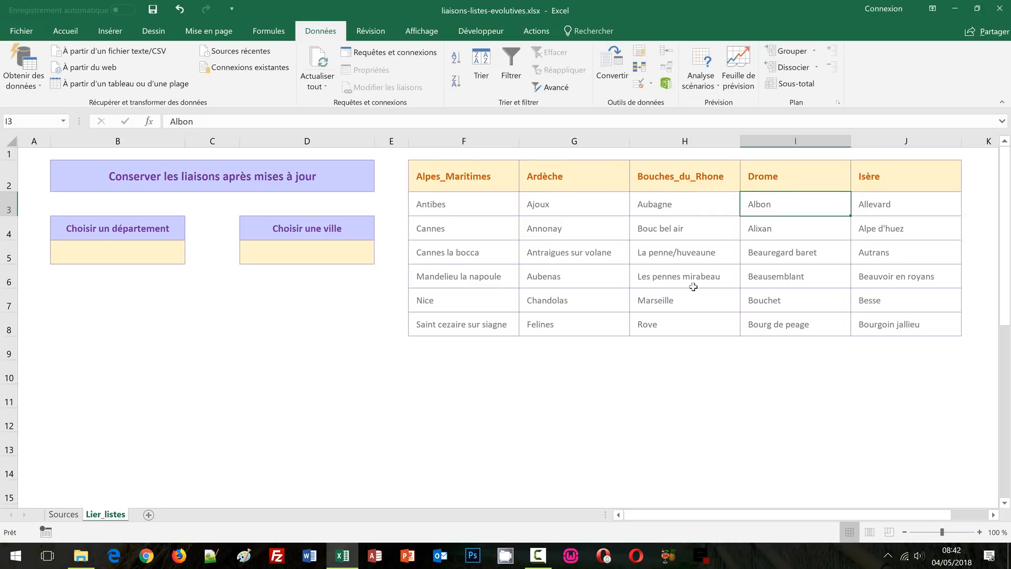
left_click_drag(767, 207, 769, 325)
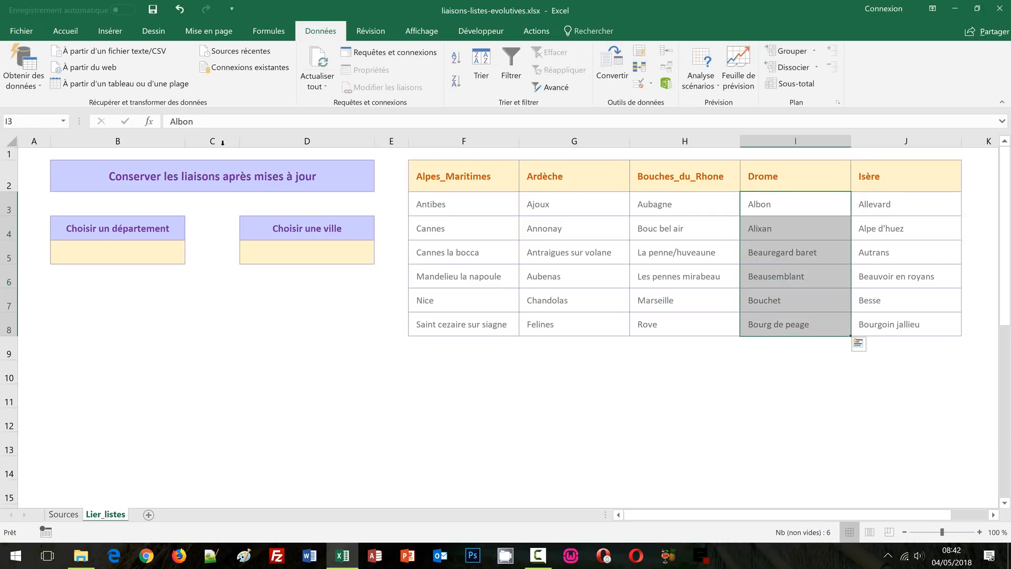
left_click(22, 120)
key("ctrl+v")
key("Return")
Step: Name the town range J3:J8 Isère, using the text copied from its heading in J2
left_click(866, 183)
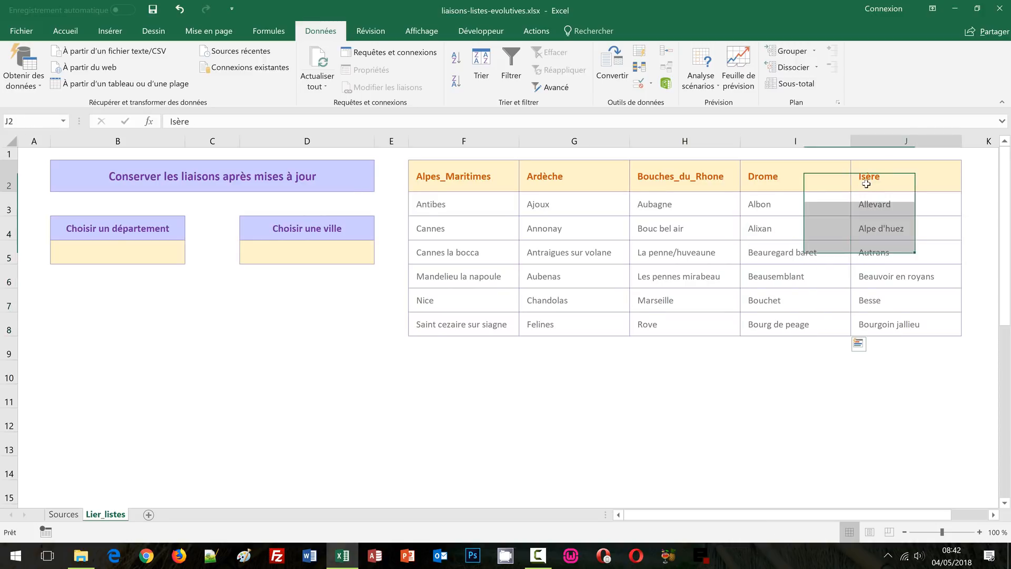
left_click_drag(192, 121, 161, 125)
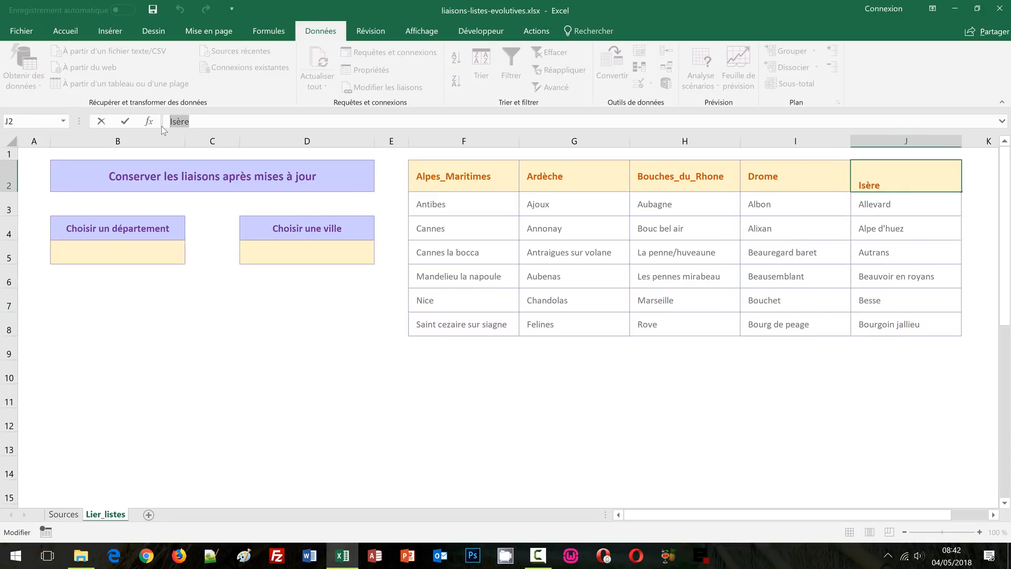
key("Return")
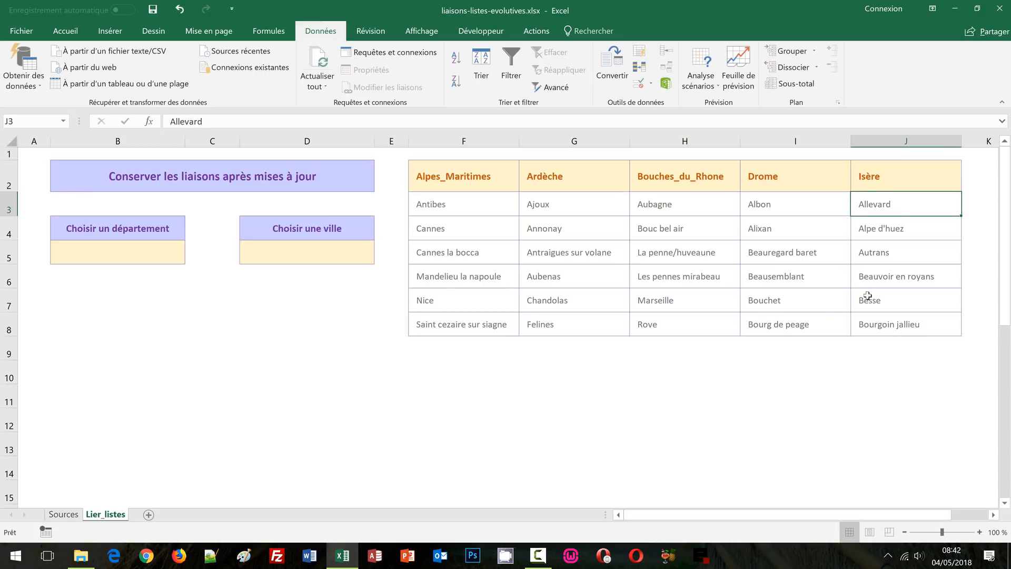
left_click_drag(874, 201, 867, 327)
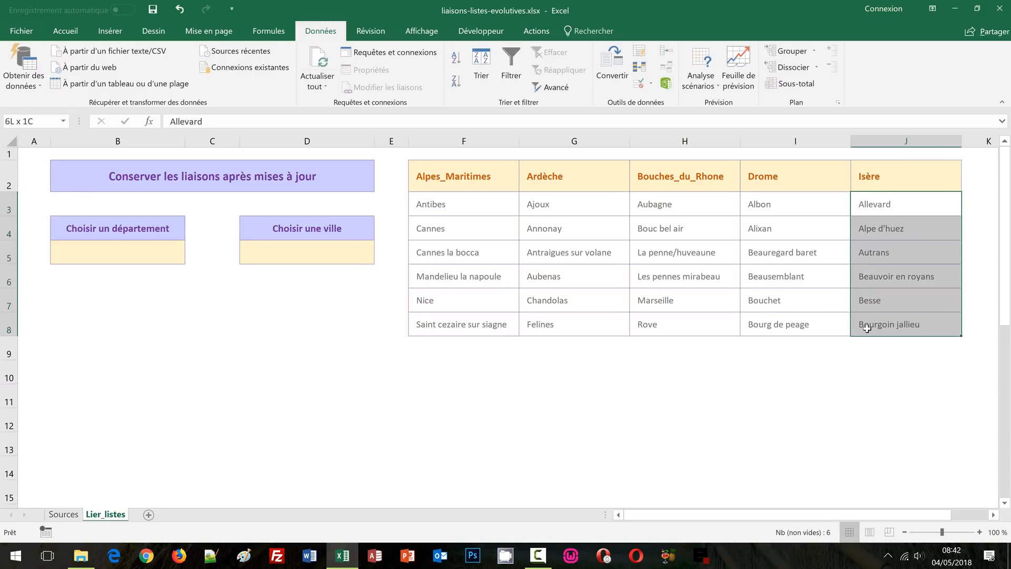
left_click(39, 119)
type("Isère")
key("Return")
Step: Review the five department range names and their cell references in the name manager (Gestionnaire de noms)
left_click(260, 36)
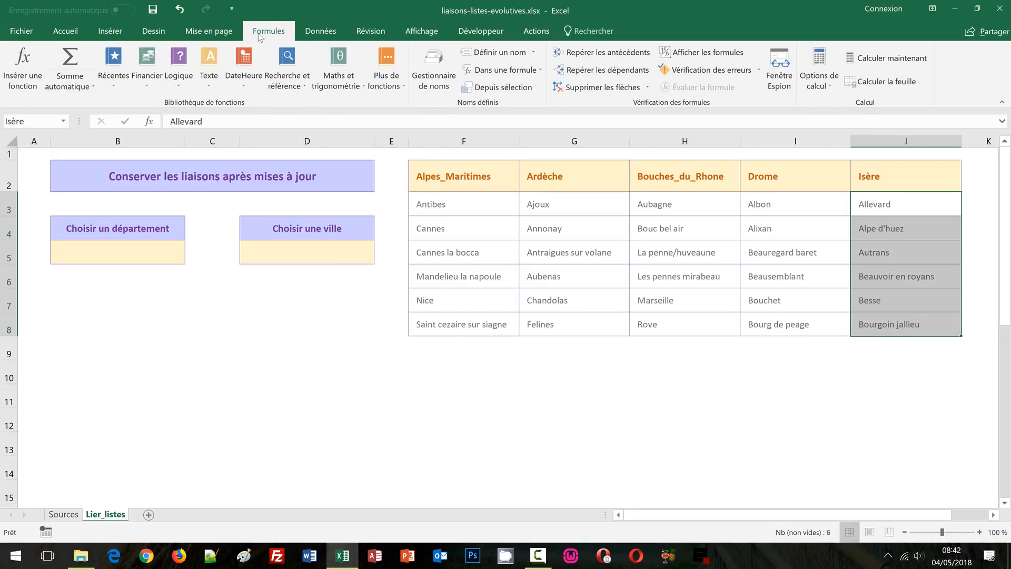
left_click(435, 84)
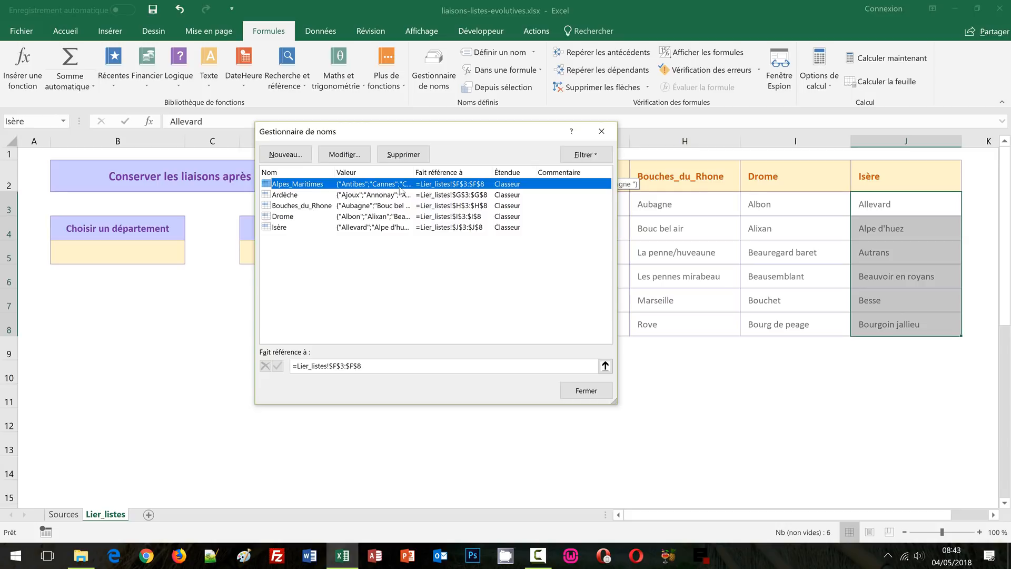
left_click(579, 391)
Step: Add data validation to the city cell D5 that allows a list (Liste)
left_click(295, 252)
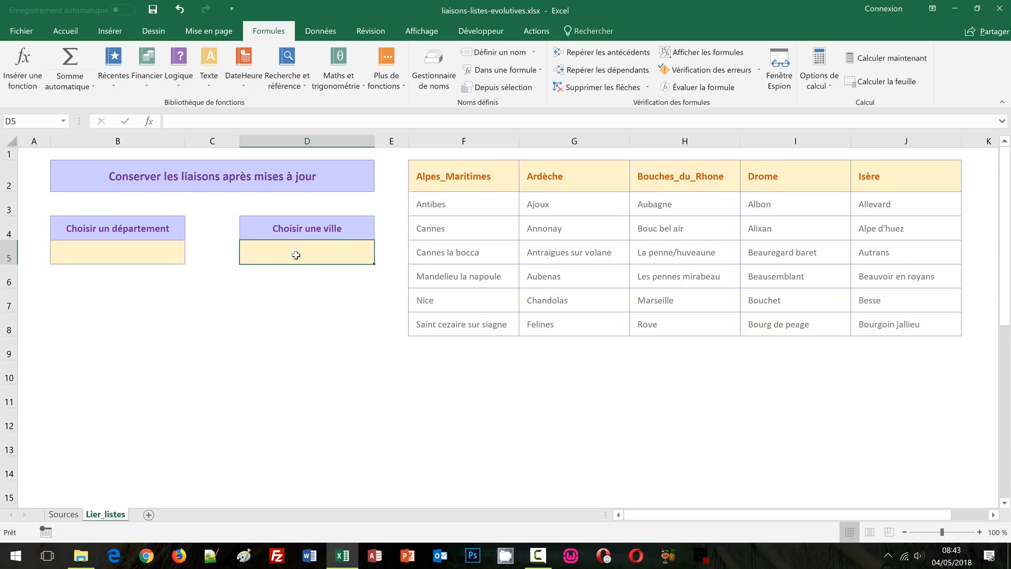
left_click(319, 32)
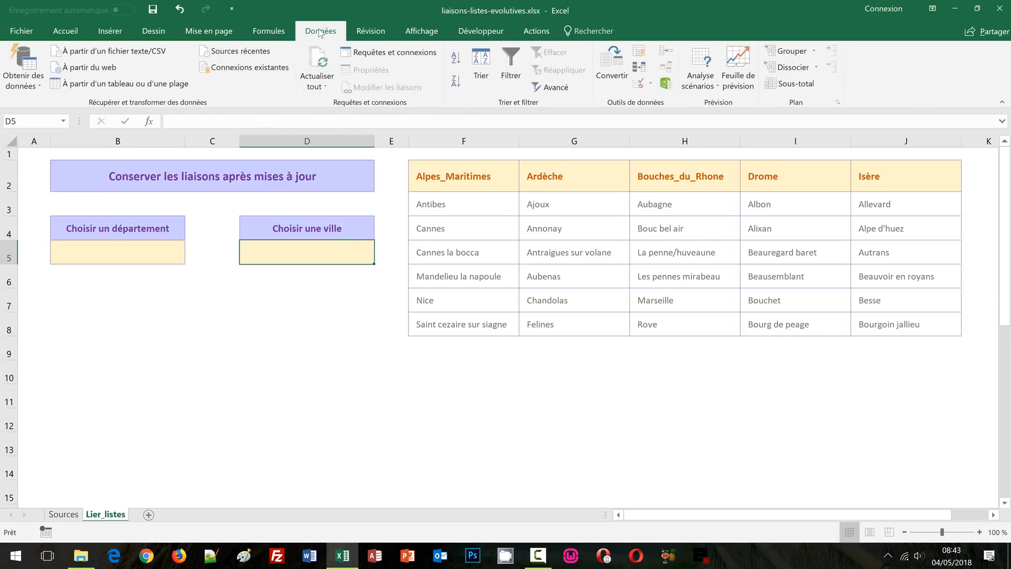
left_click(639, 85)
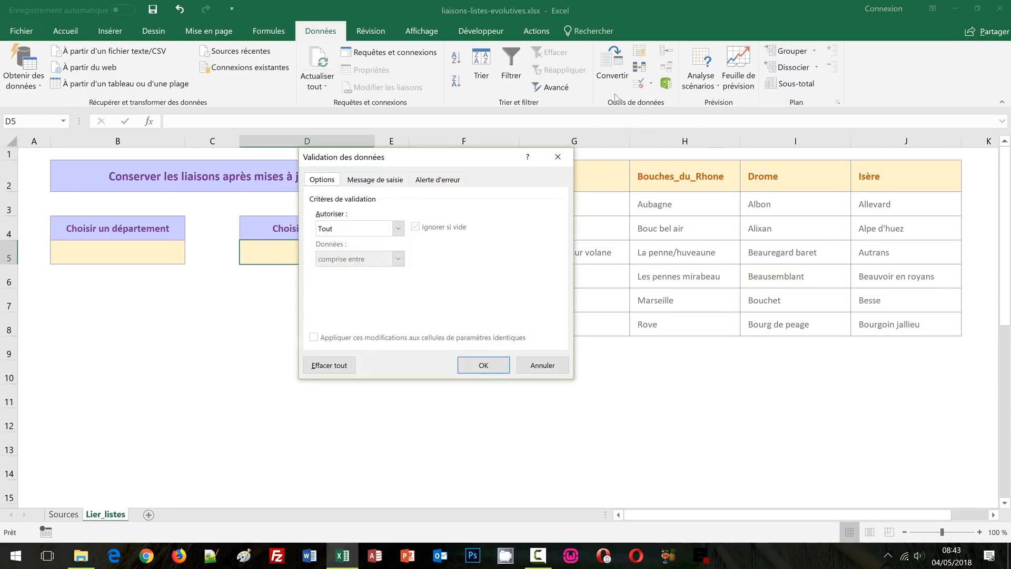
left_click_drag(439, 158, 549, 163)
left_click(456, 236)
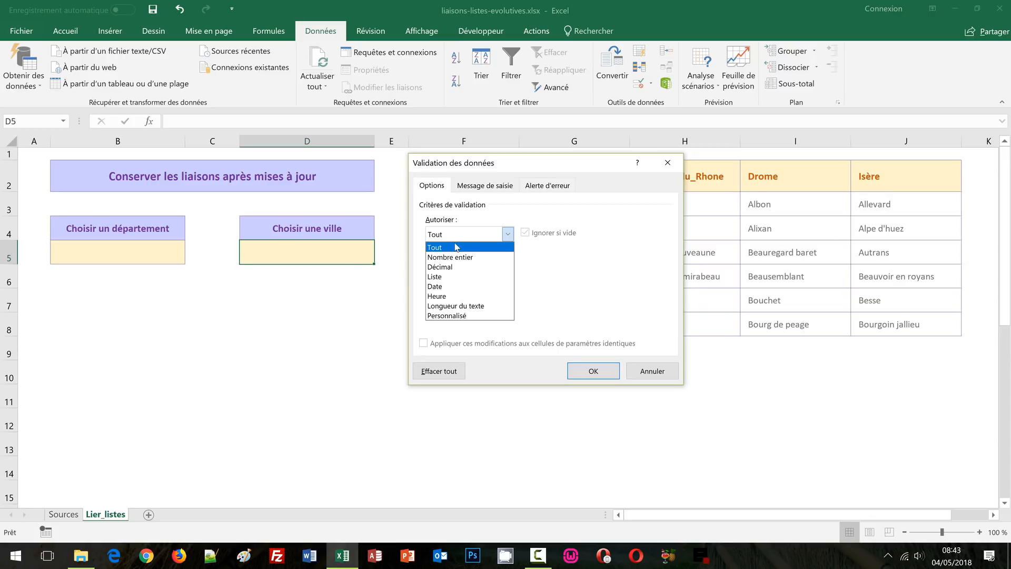
left_click(450, 277)
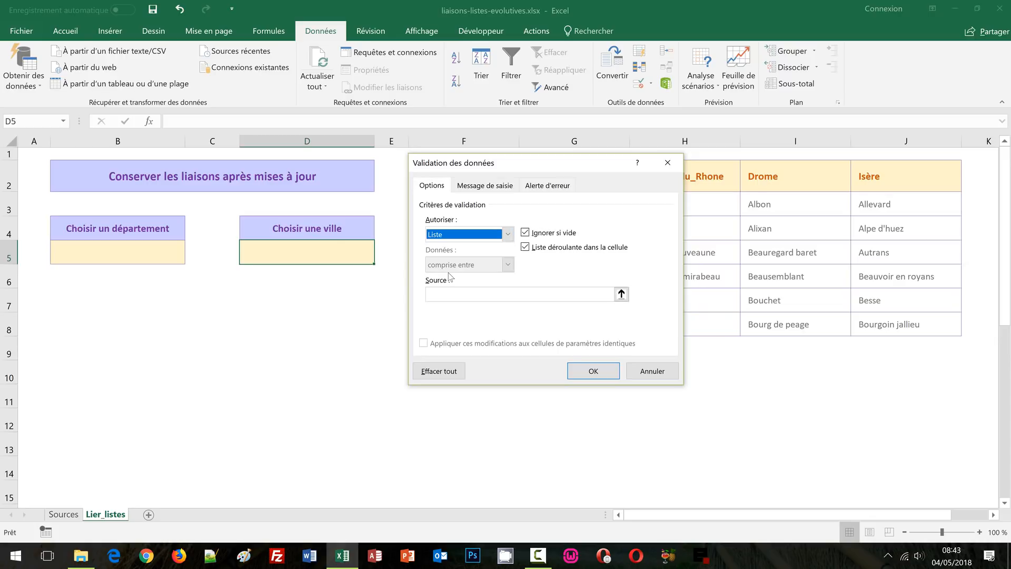
Step: Set the list source of D5 to =indirect($B$5) and accept the validation rule despite the source warning
left_click(444, 295)
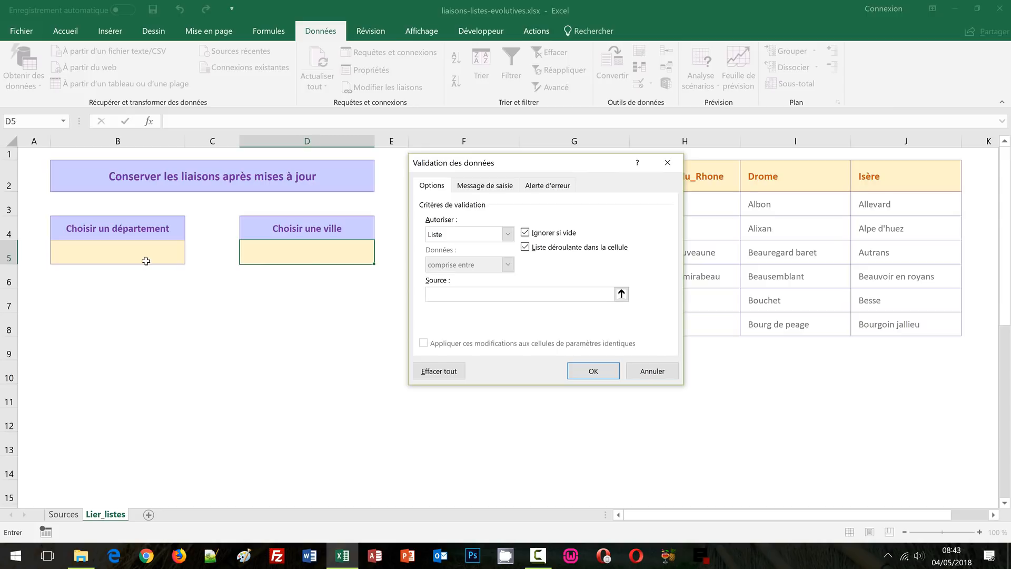
type("=indirect(")
left_click_drag(474, 172, 314, 314)
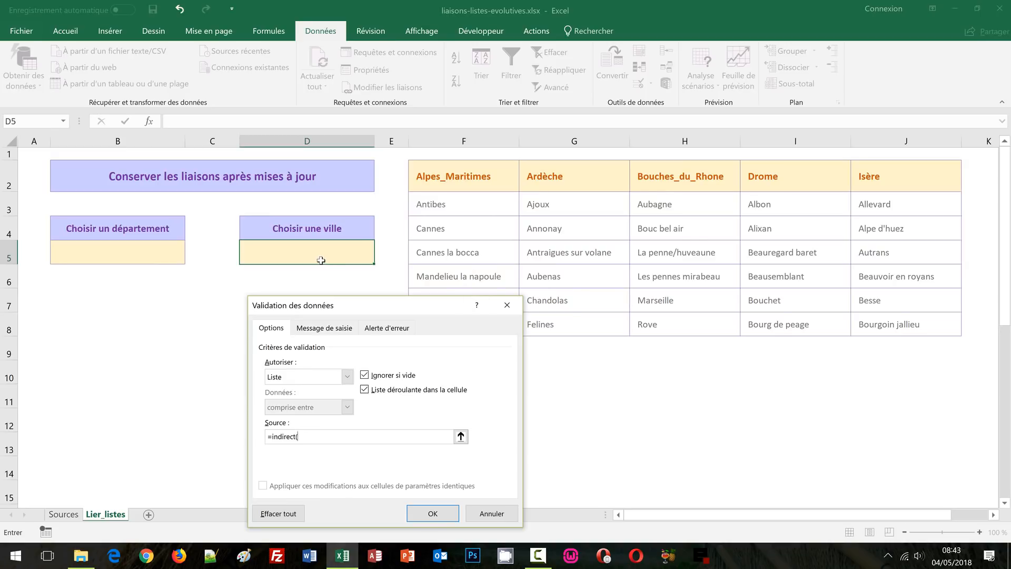
left_click(104, 254)
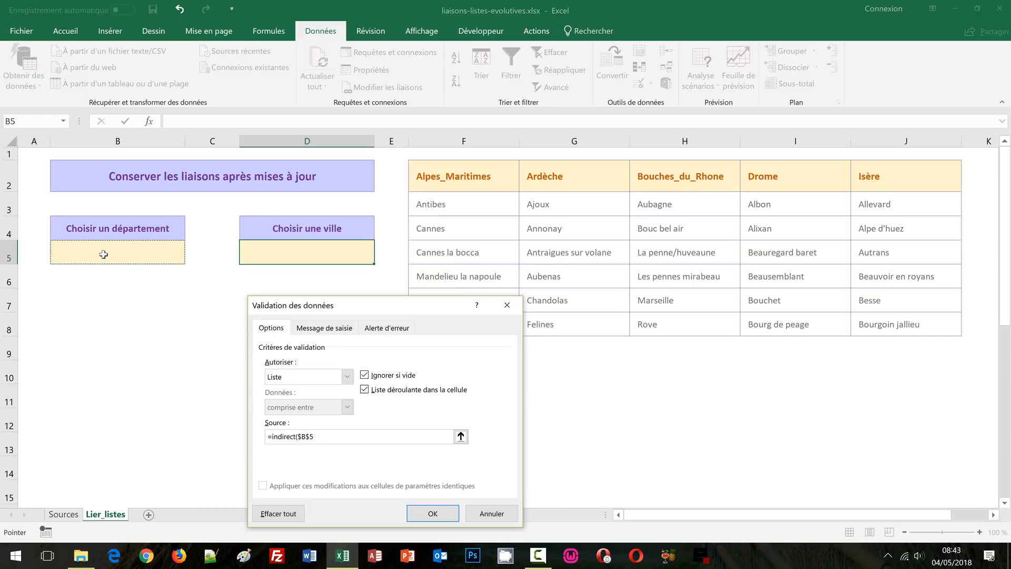
type(")")
left_click_drag(373, 311, 533, 167)
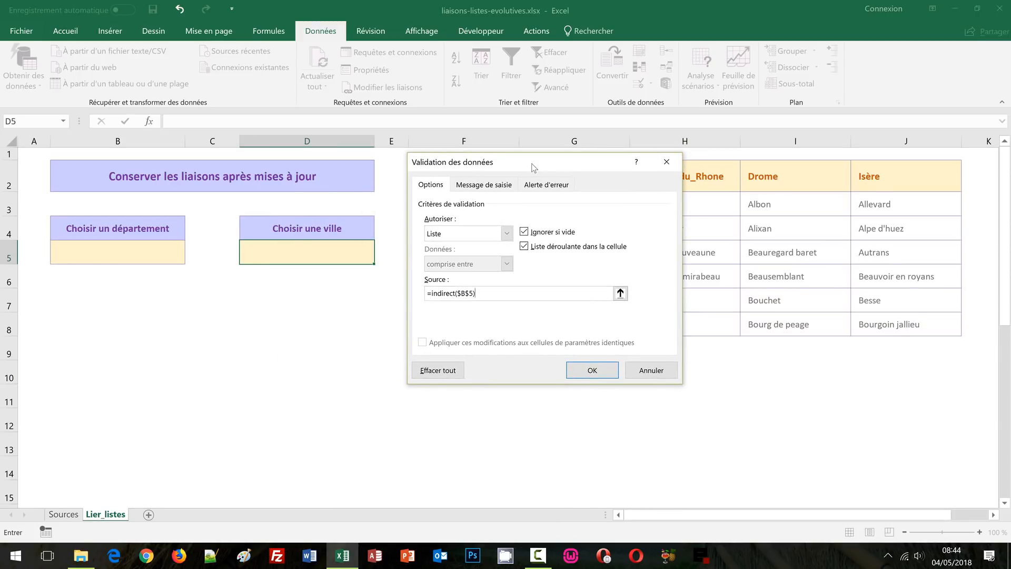
left_click(590, 370)
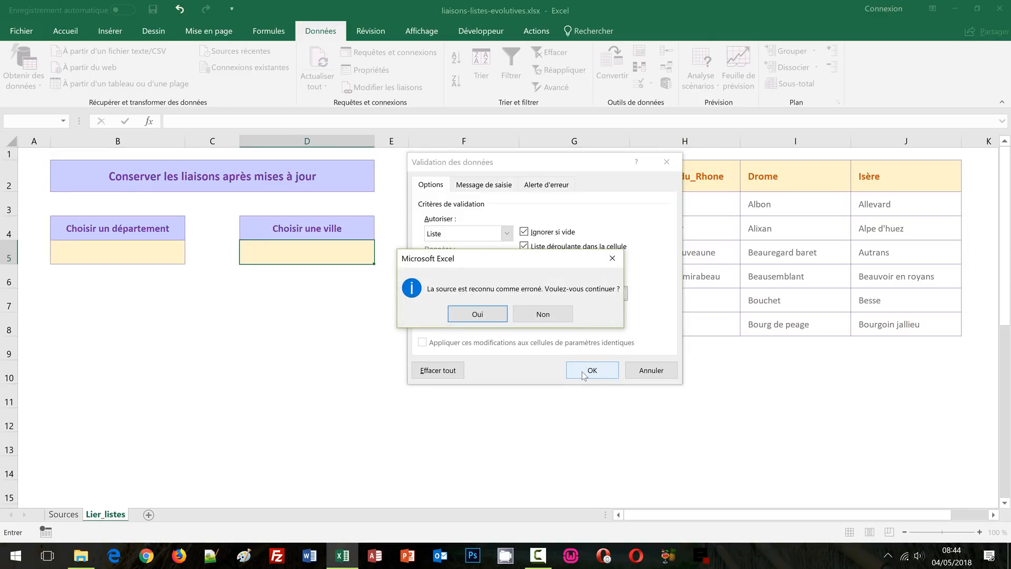
left_click(466, 314)
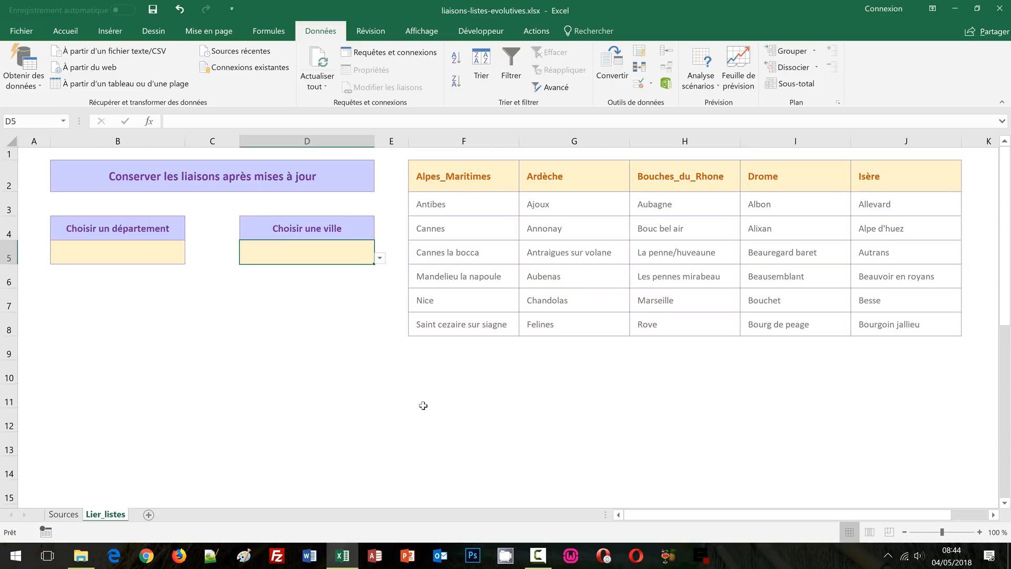
Step: Choose Ardèche as the department in B5 and check the towns offered in the D5 city list
left_click(151, 248)
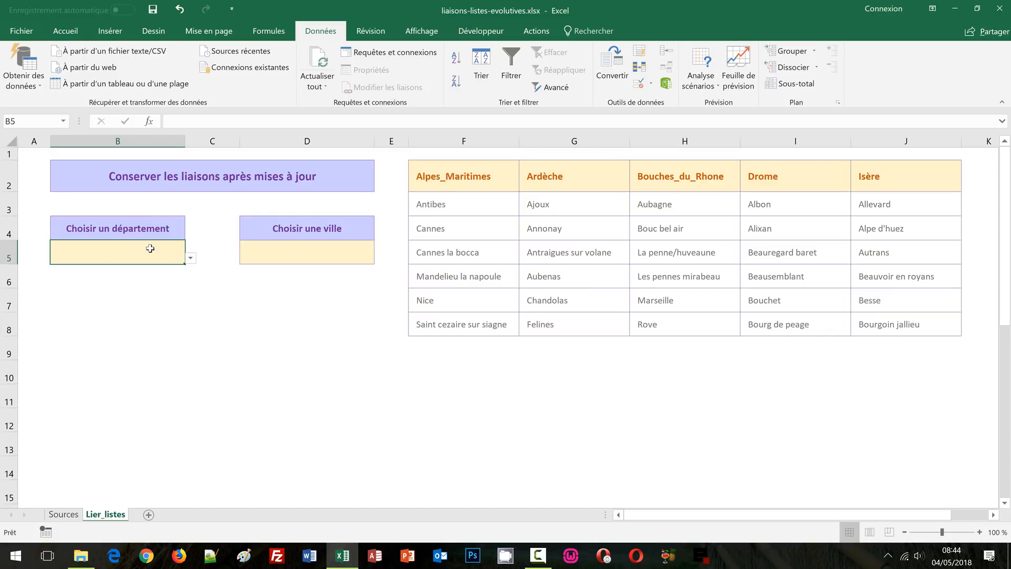
left_click(190, 258)
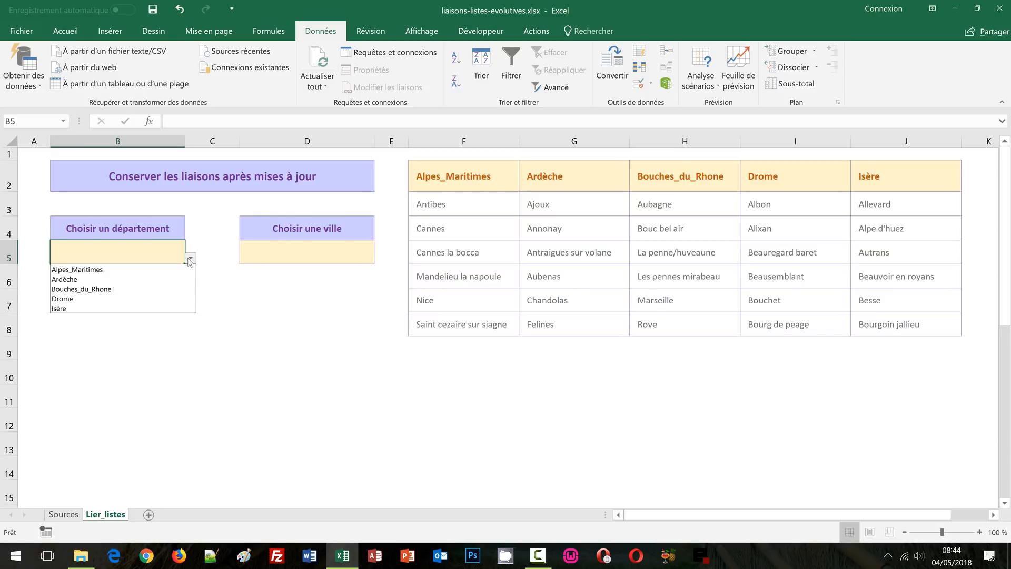
left_click(101, 279)
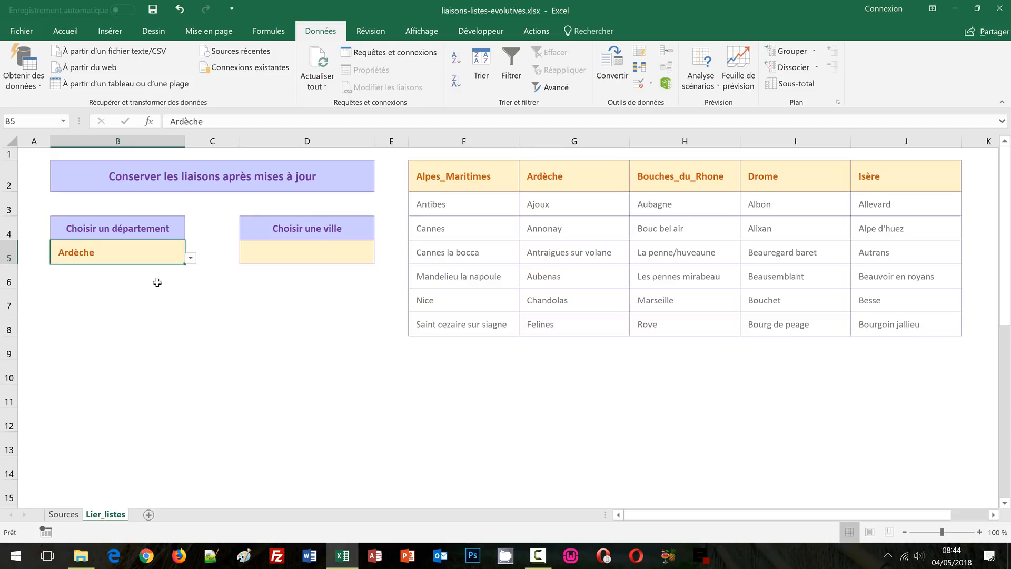
left_click(346, 257)
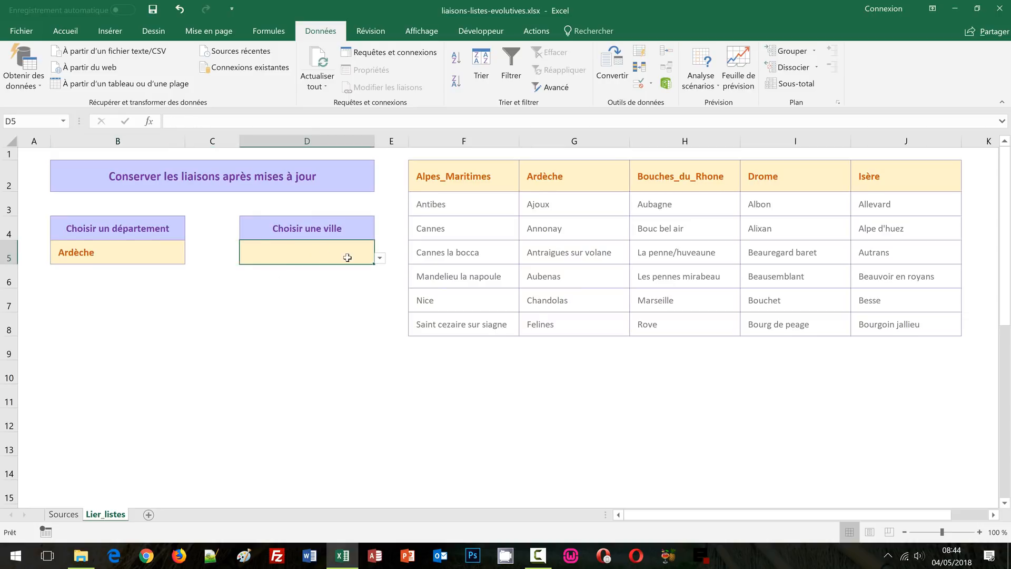
left_click(380, 259)
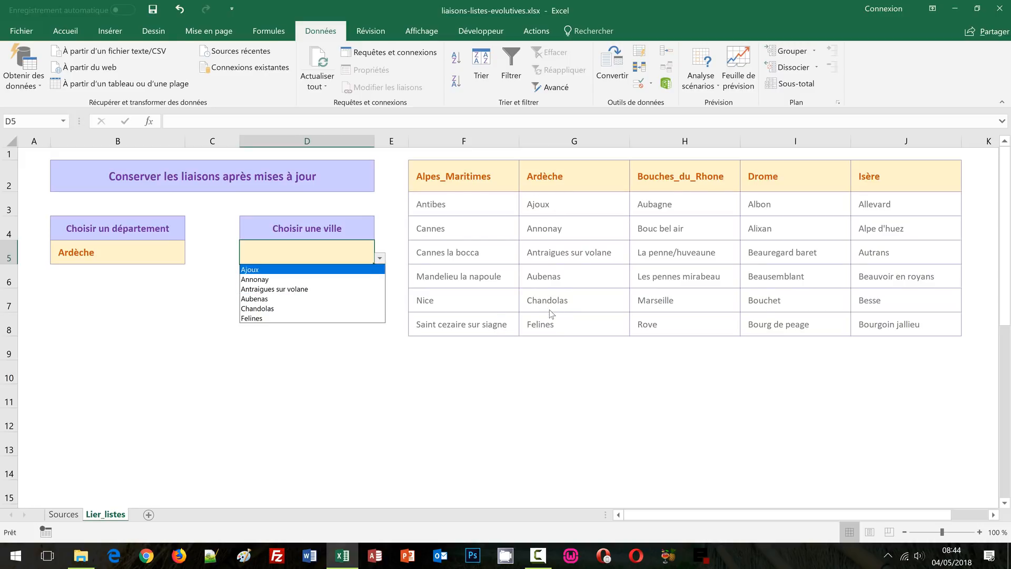
left_click(167, 295)
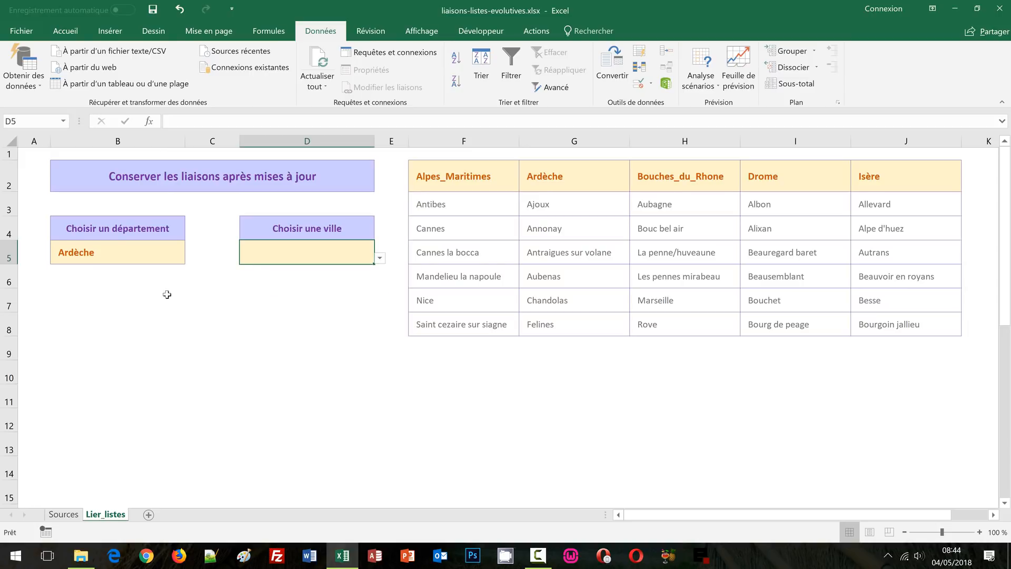
Step: Change the department in B5 to Isère and check the towns offered in the D5 city list
left_click(145, 256)
left_click(190, 259)
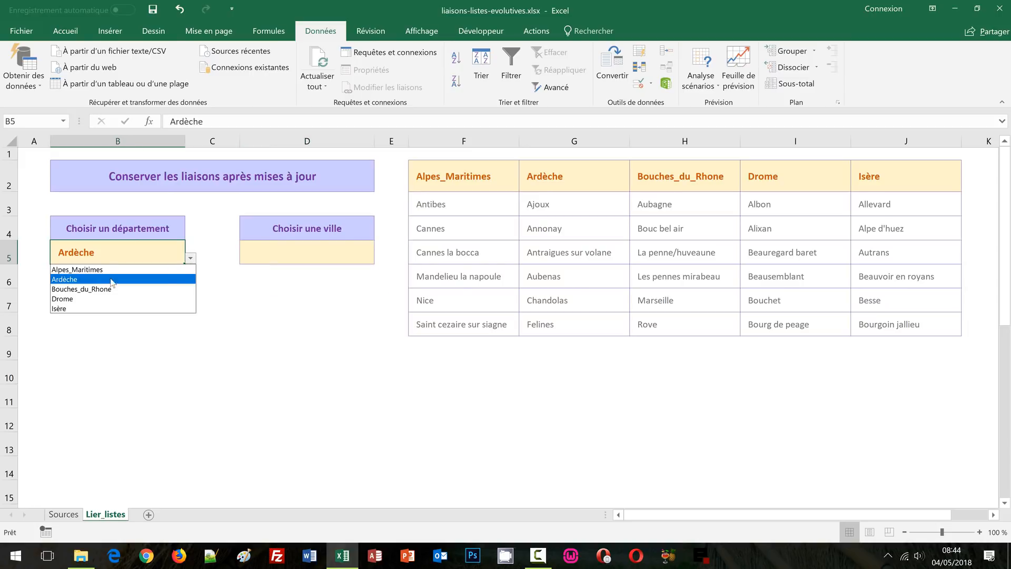
left_click(86, 308)
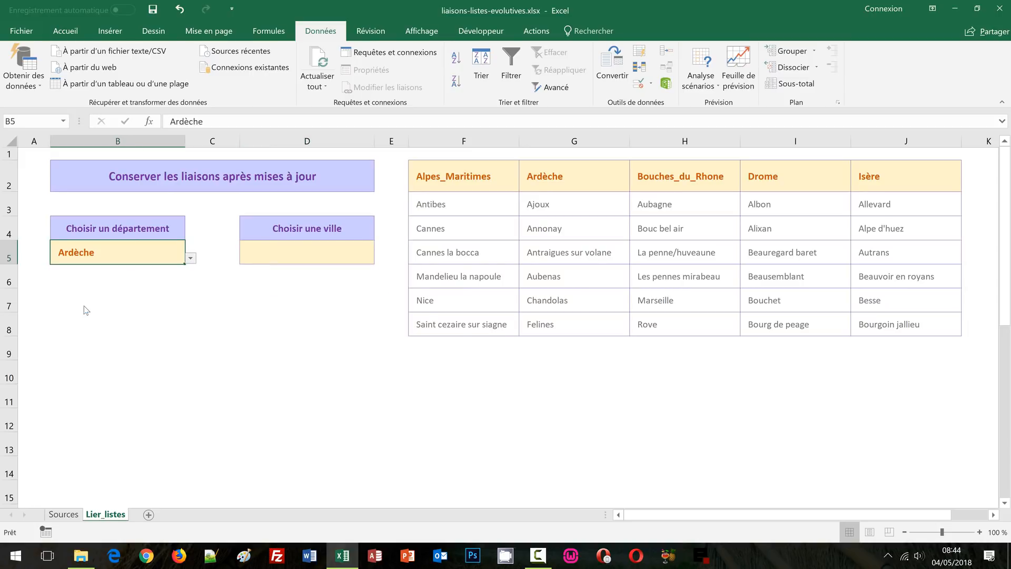
left_click(317, 260)
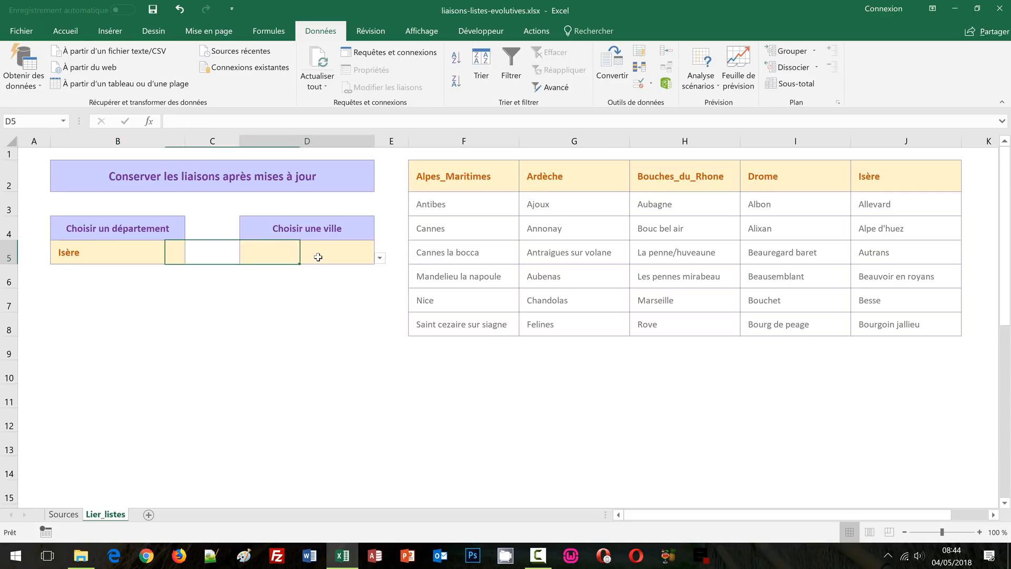
left_click(379, 259)
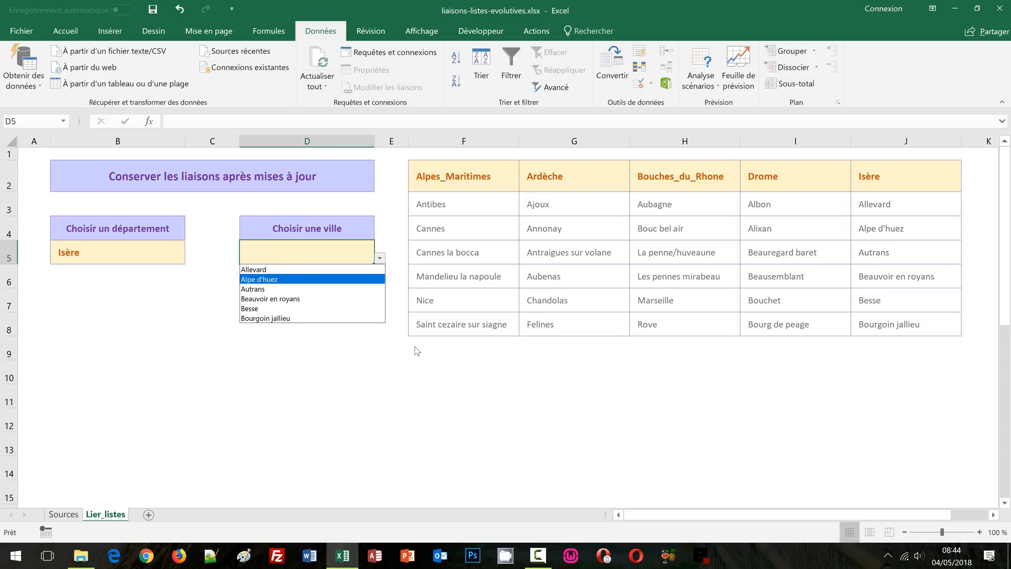
key("Escape")
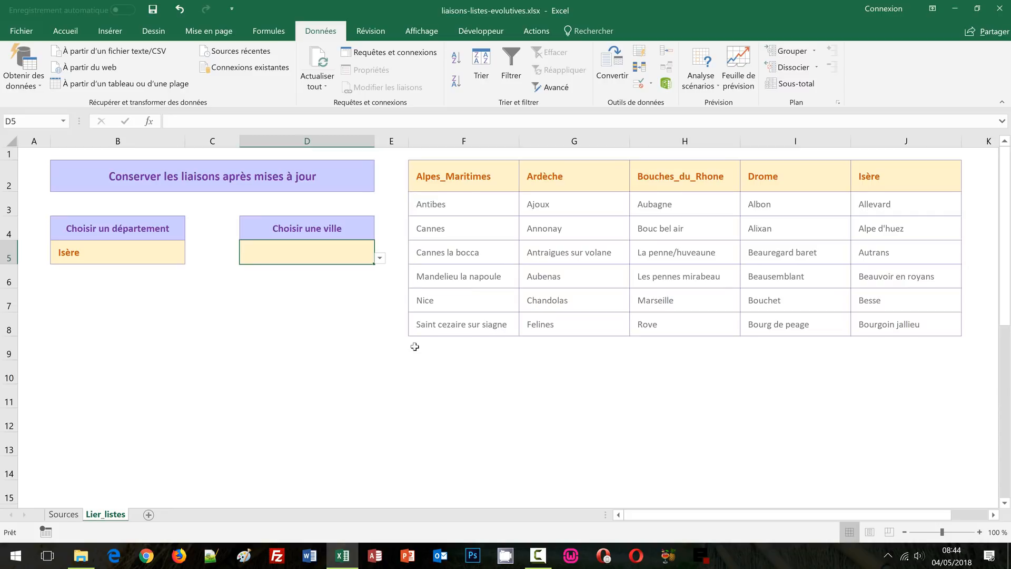
Step: Add the town Vence in F9, below the last town of the Alpes_Maritimes column
left_click(434, 348)
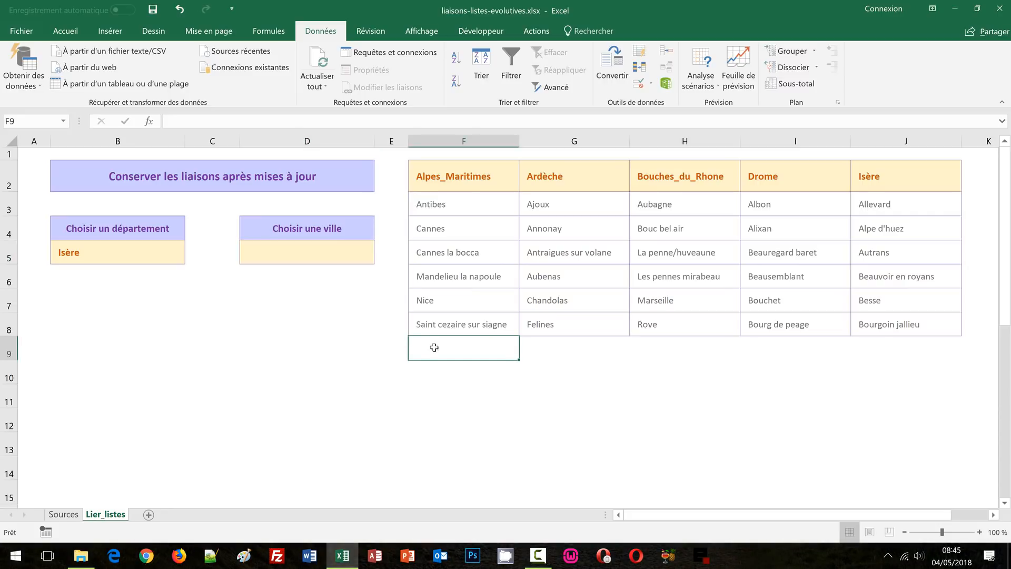
type("Vence")
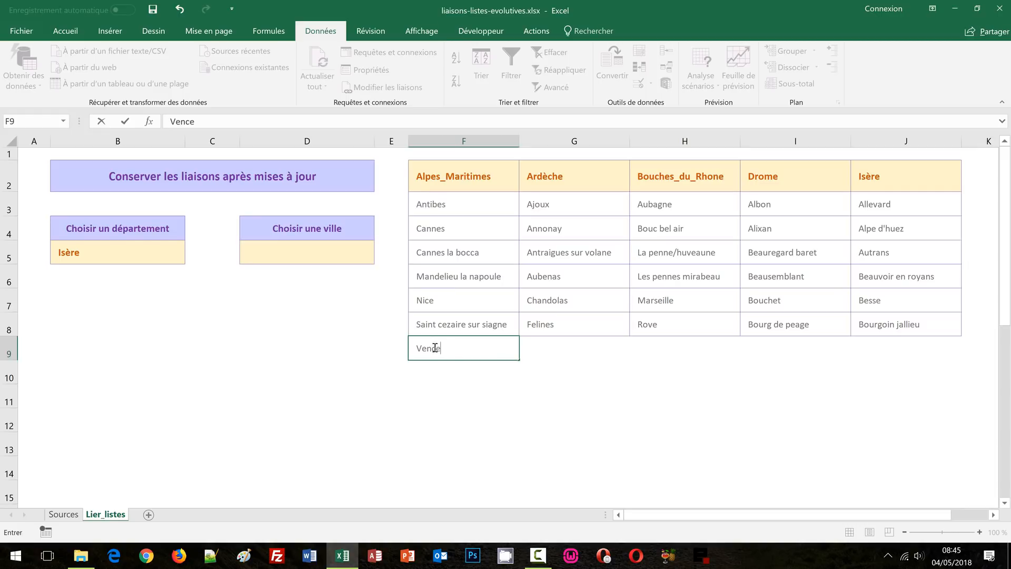
key("Return")
left_click(415, 412)
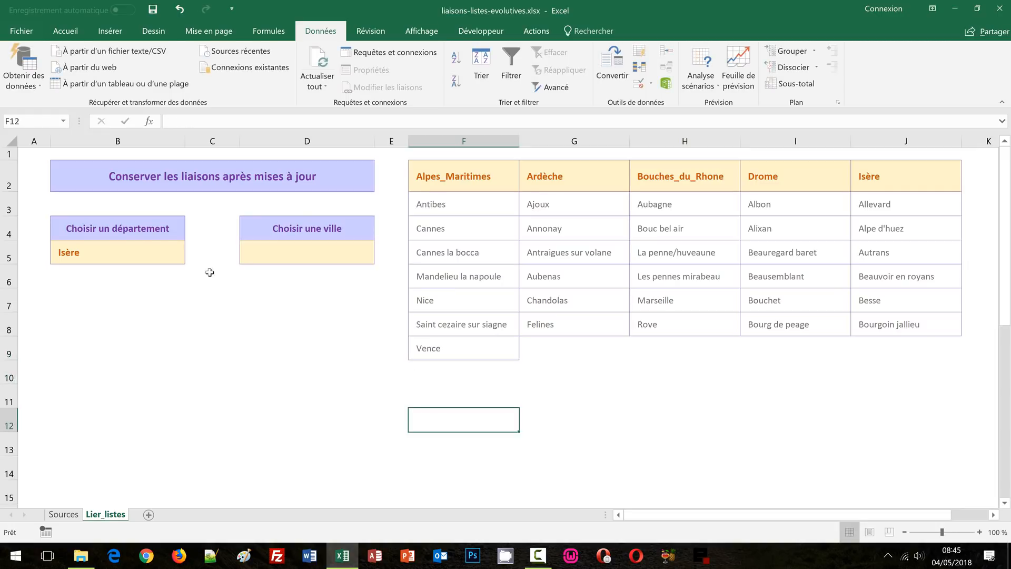
Step: Choose Alpes_Maritimes as the department in B5 and check whether the D5 city list offers Vence
left_click(148, 251)
left_click(191, 257)
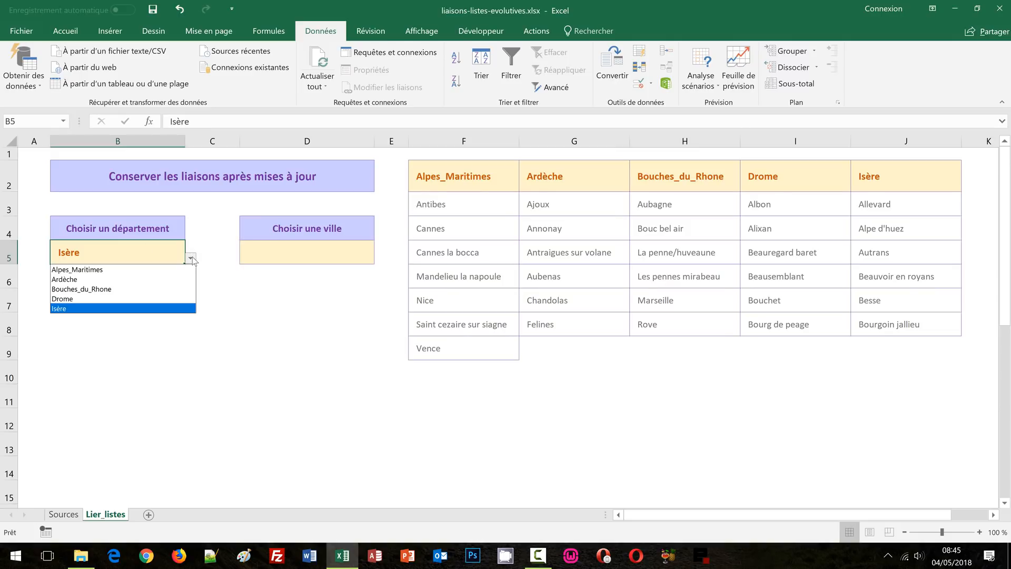
left_click(165, 269)
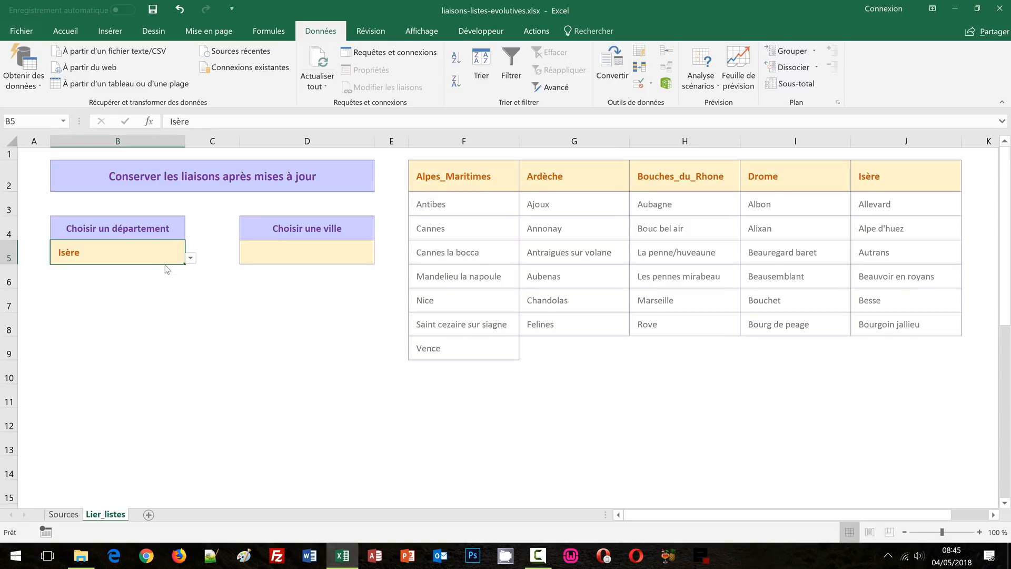
left_click(289, 251)
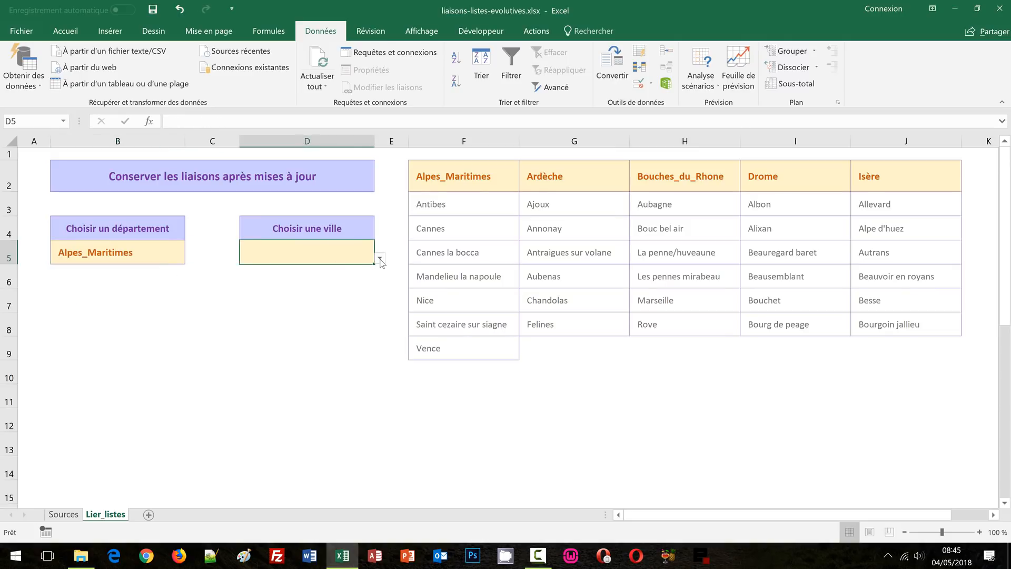
left_click(379, 258)
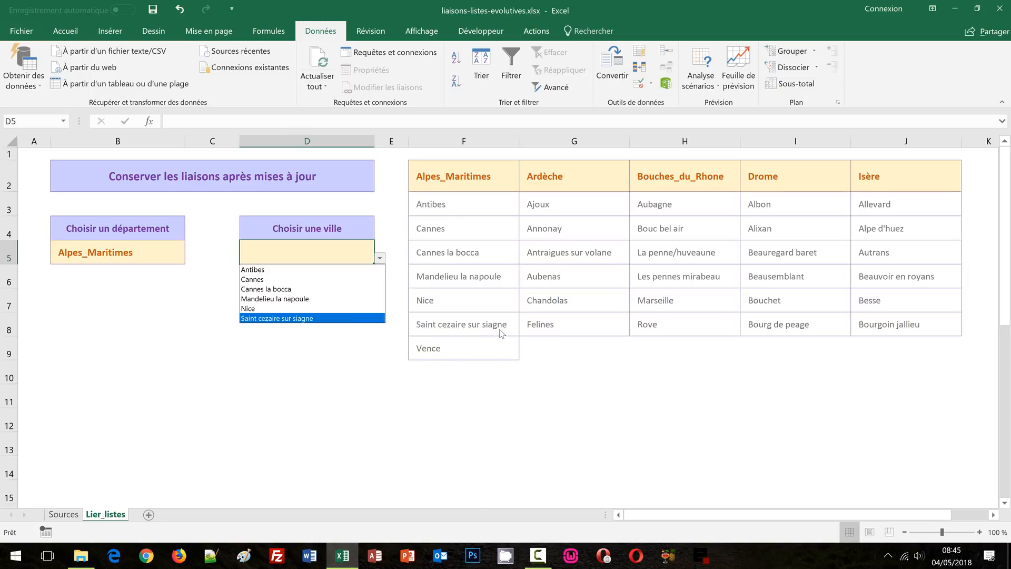
left_click(561, 390)
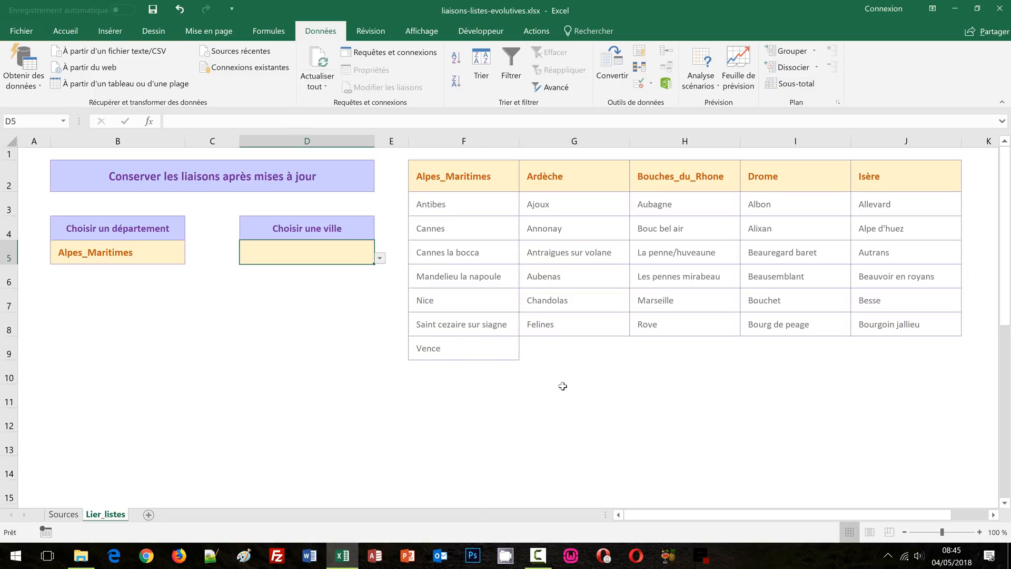
Step: Delete the town Vence from F9 and return to the city cell D5
left_click(470, 348)
key("Delete")
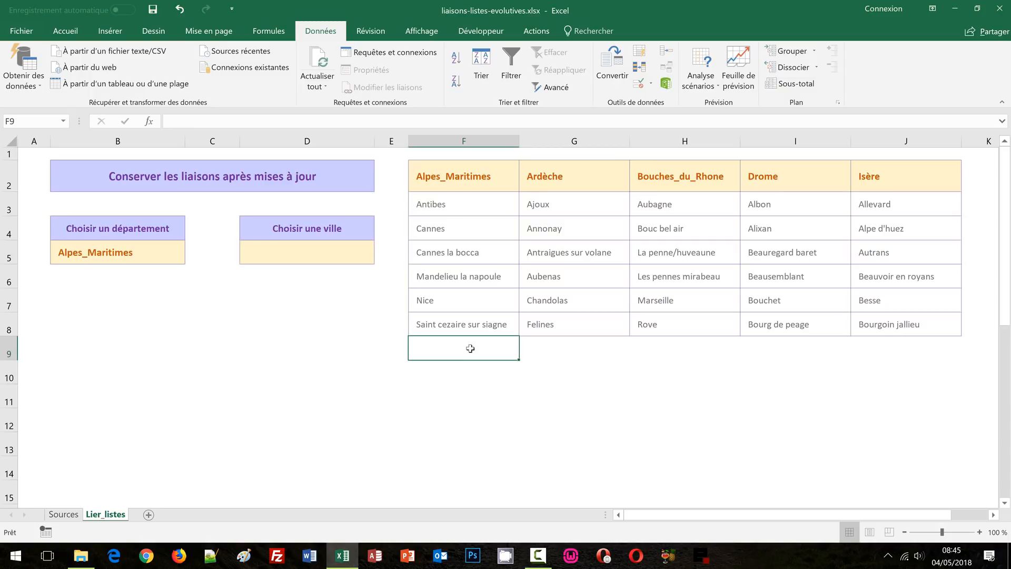
left_click(339, 252)
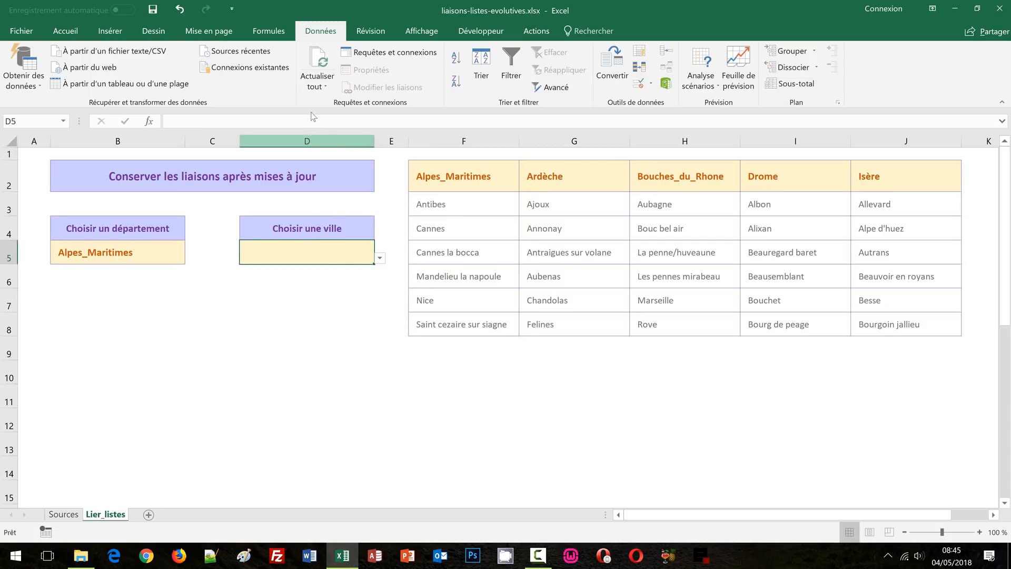
Step: Start redefining the name Alpes_Maritimes with DECALER, anchored on Lier_listes!$F$3 with row and column offsets of 0
left_click(268, 31)
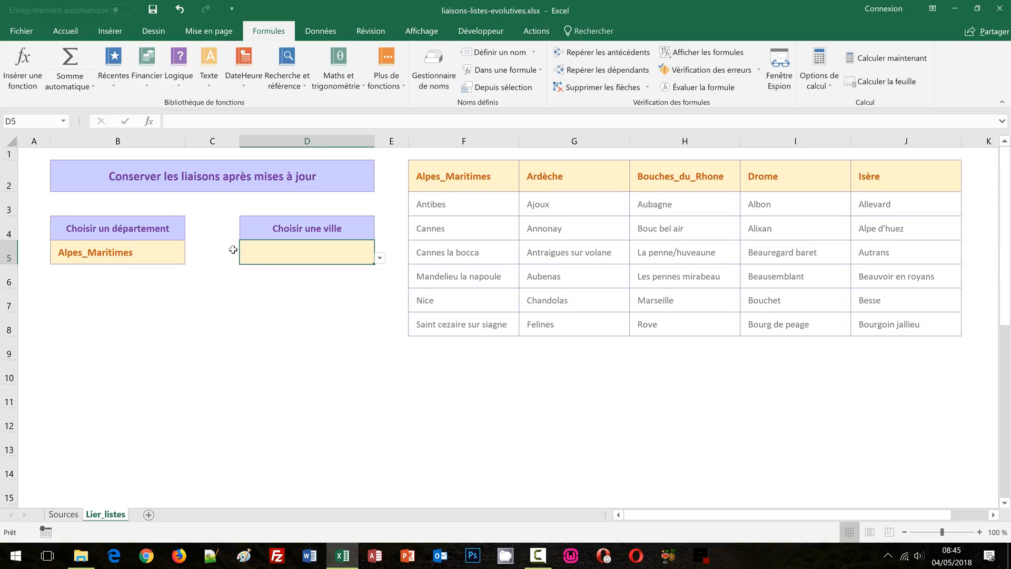
left_click(430, 79)
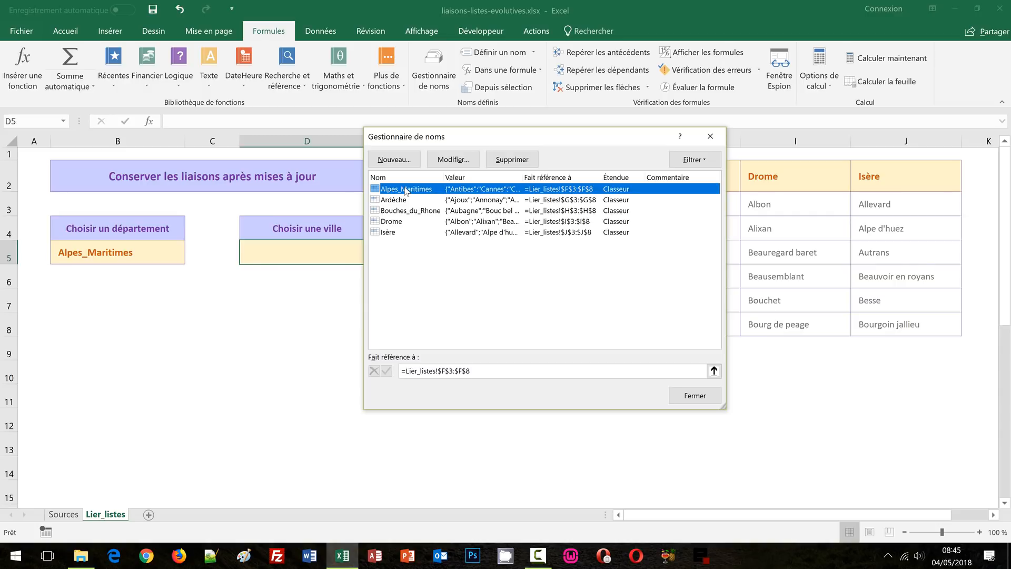
left_click(406, 370)
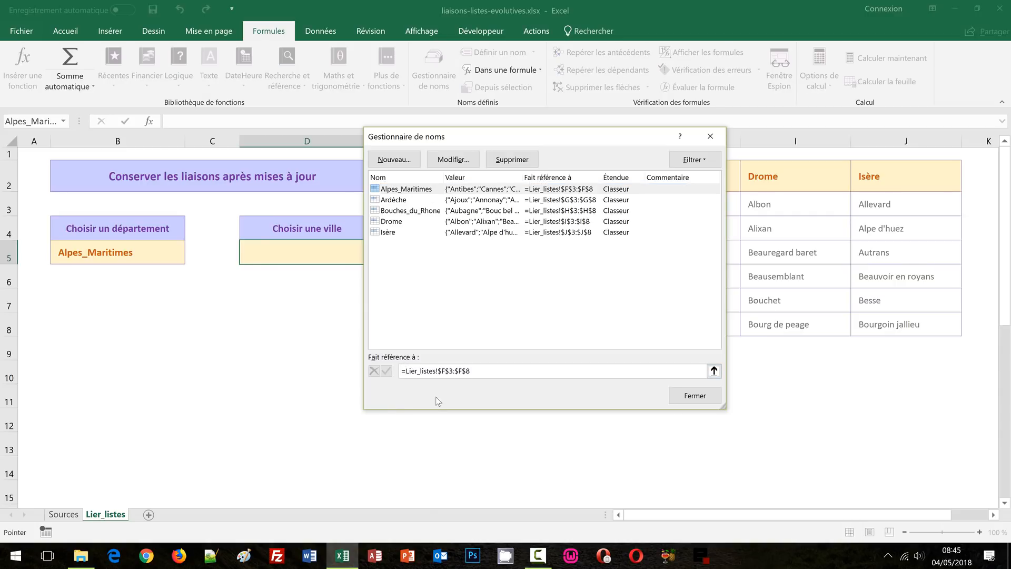
type("Decale")
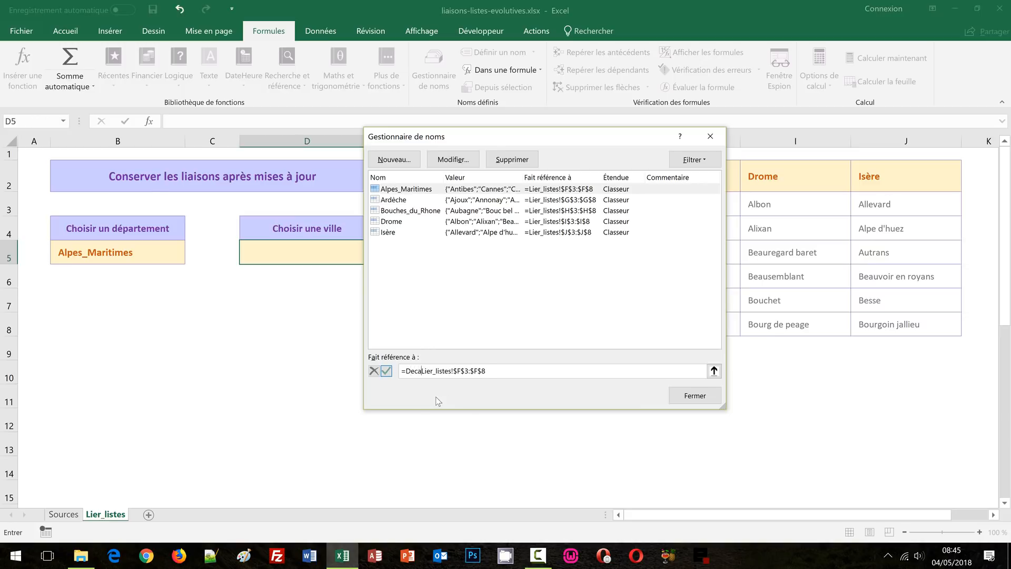
type("r")
type("(")
left_click_drag(578, 141, 758, 200)
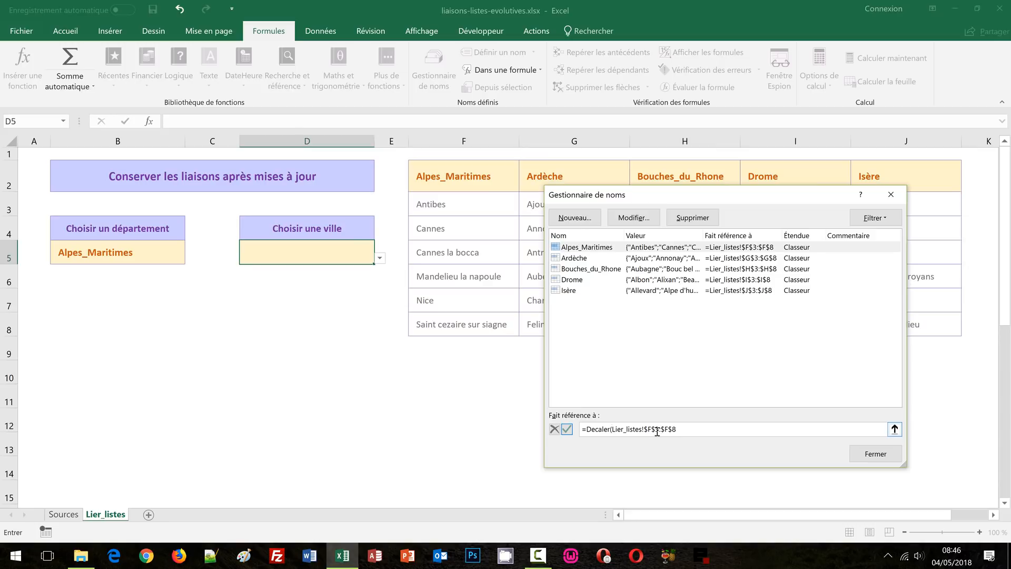
left_click_drag(657, 431, 701, 429)
key("BackSpace")
type(";0;0;")
Step: Complete the Alpes_Maritimes definition with the height NBVAL(Lier_listes!$F:$F)-1, validate it and close the name manager
type("nbval(")
left_click(454, 140)
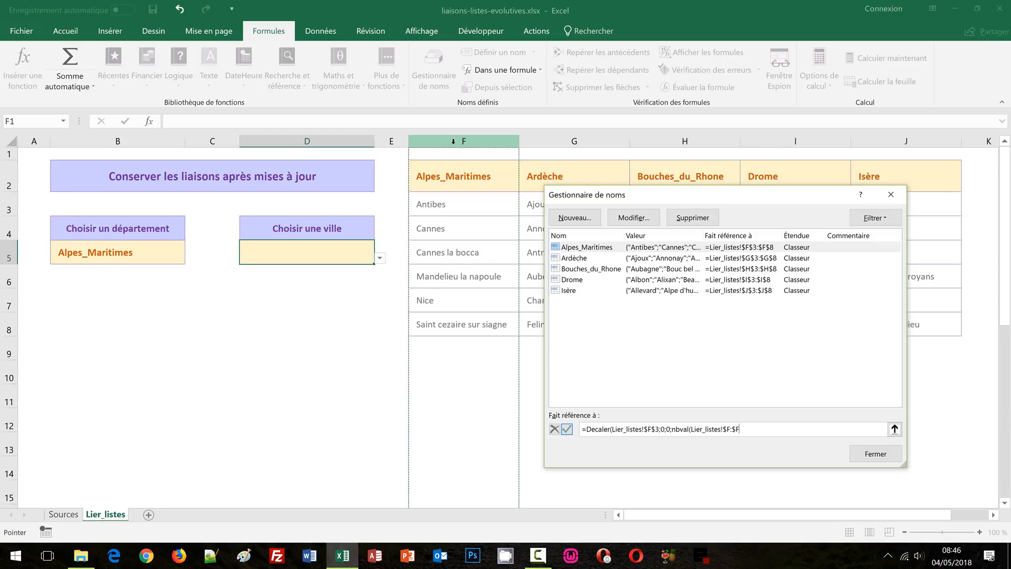
type(")")
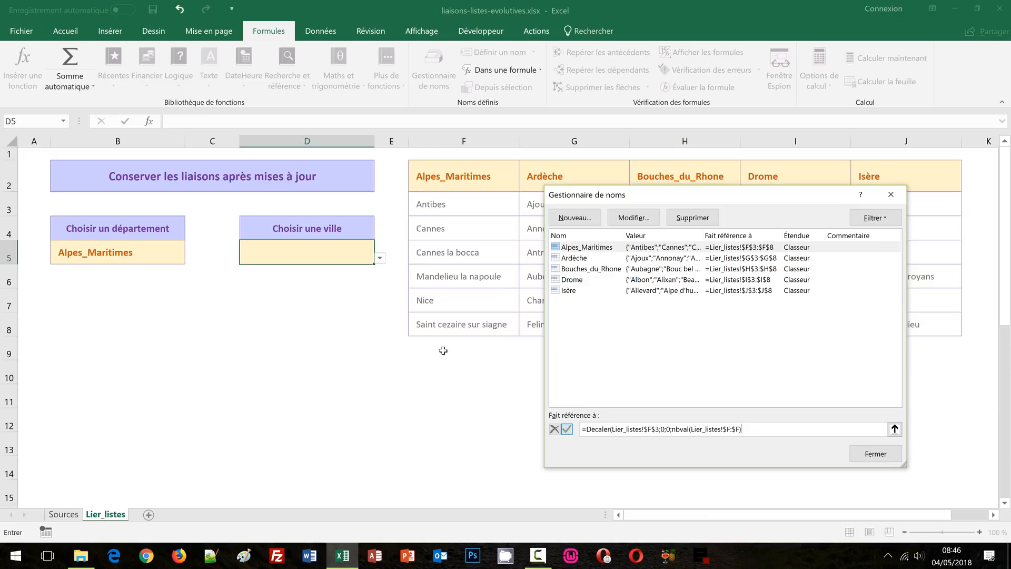
type("-1)")
left_click(566, 431)
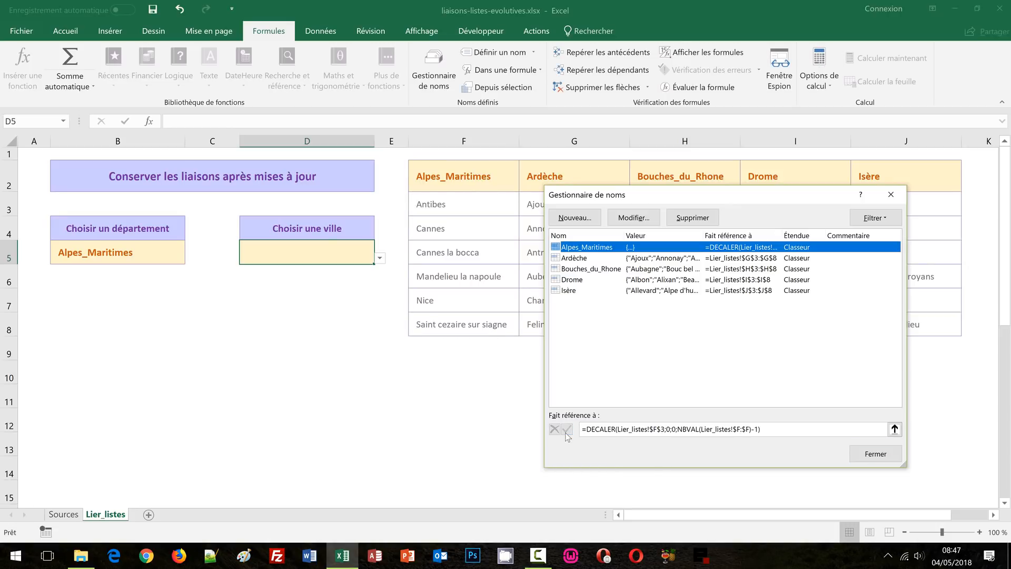
left_click(867, 457)
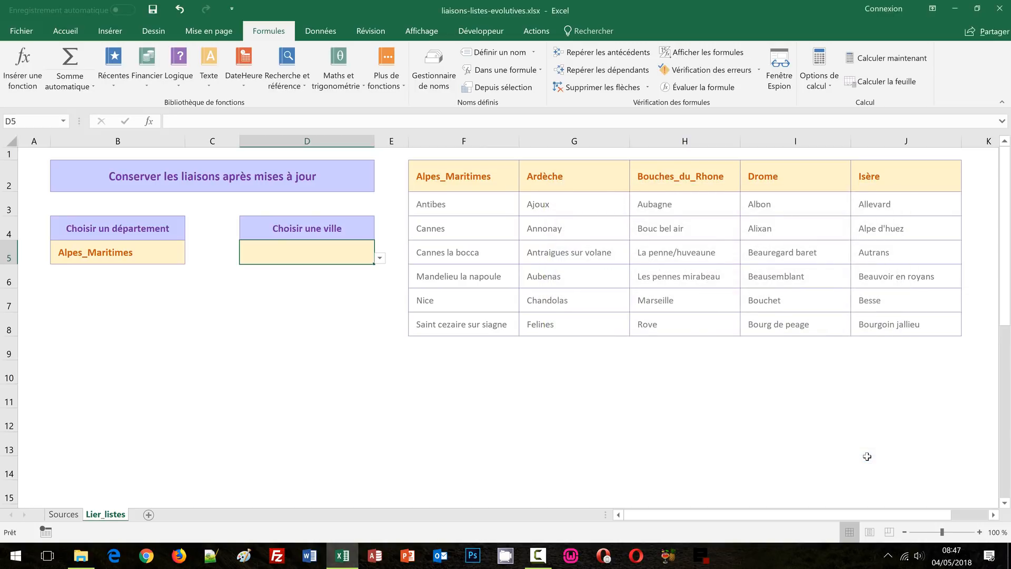
Step: Choose Bouches_du_Rhone as the department in B5 and check the towns offered in the D5 city list
left_click(159, 254)
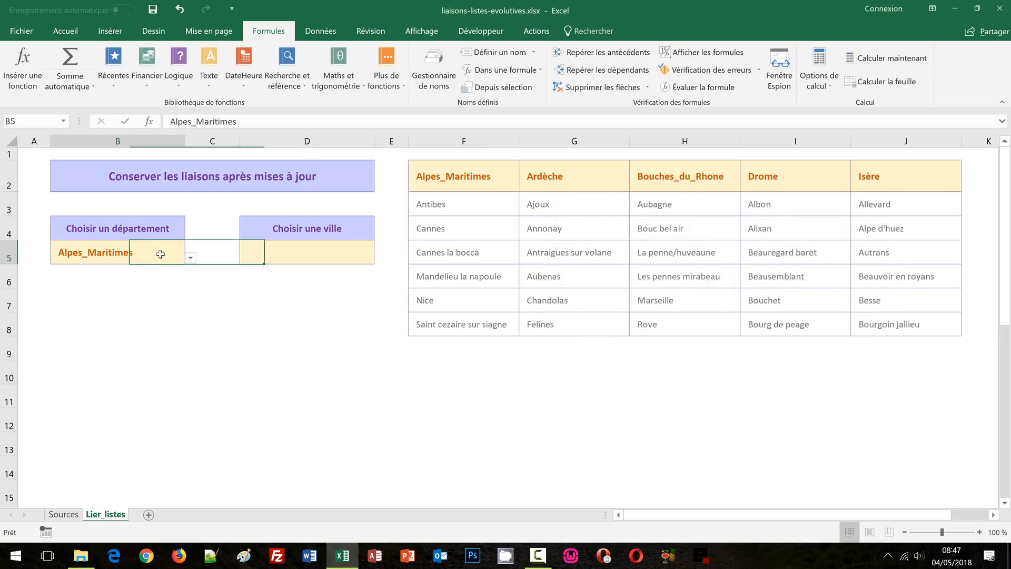
left_click(190, 258)
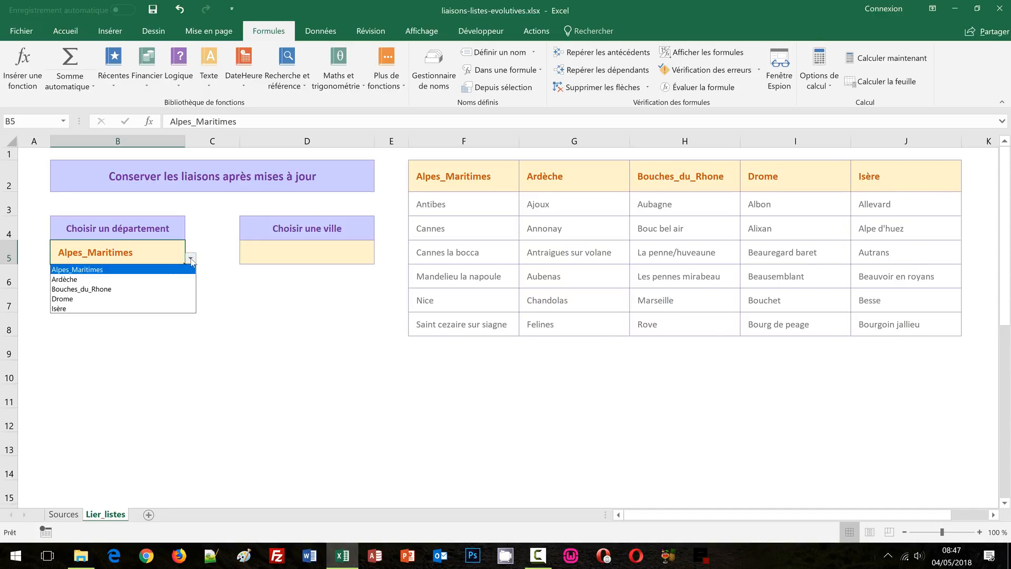
left_click(128, 288)
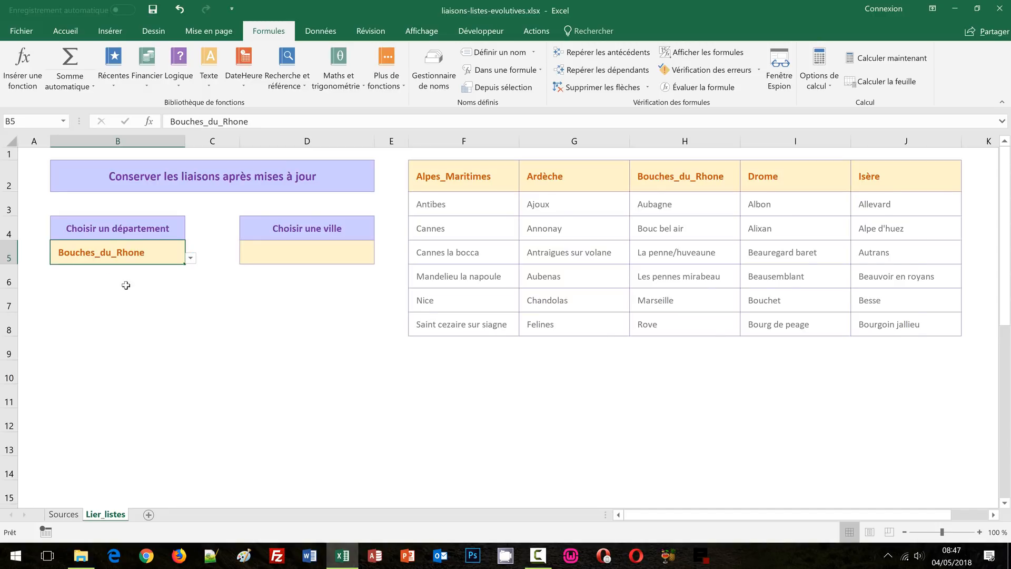
left_click(284, 257)
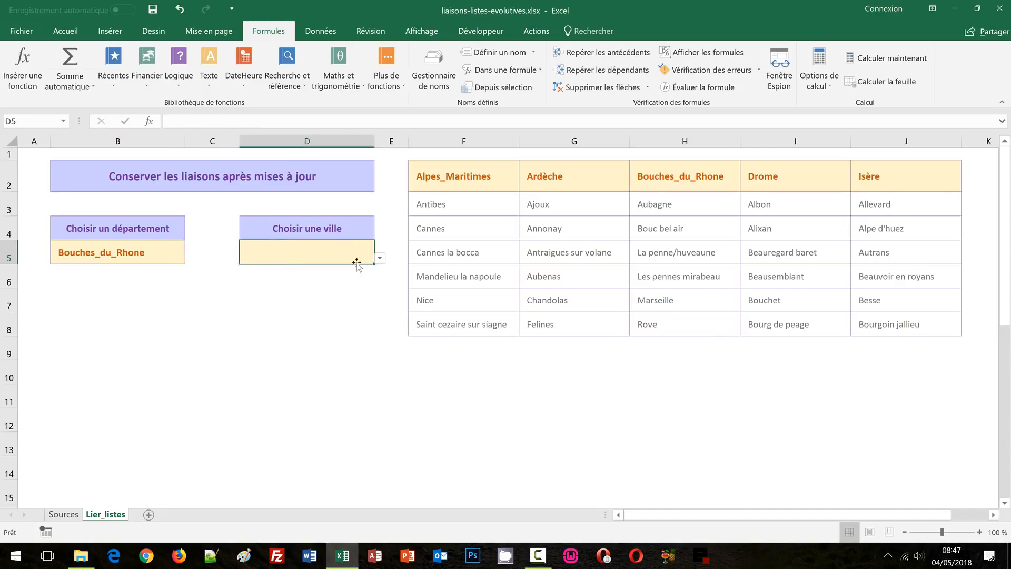
left_click(380, 259)
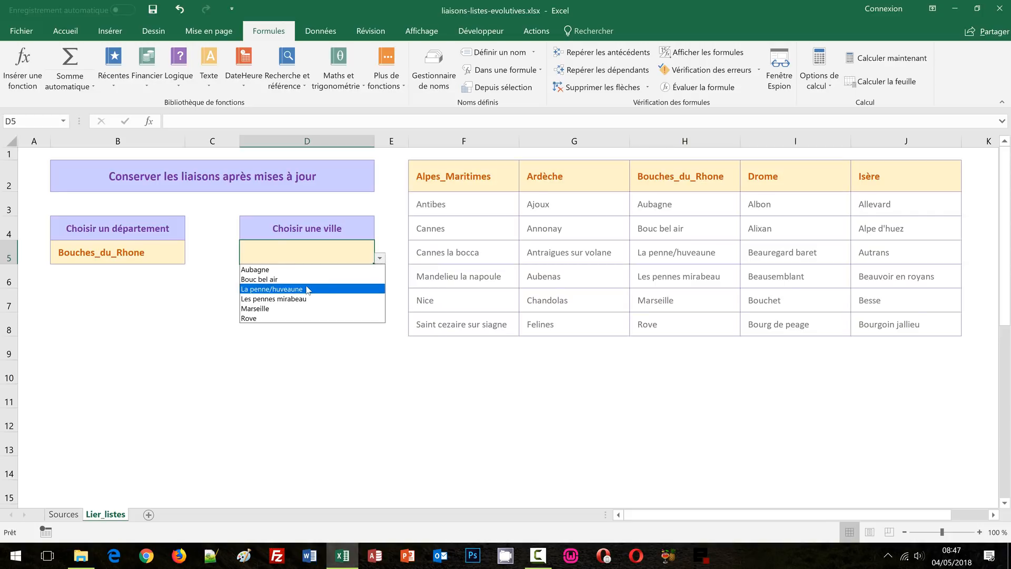
key("Escape")
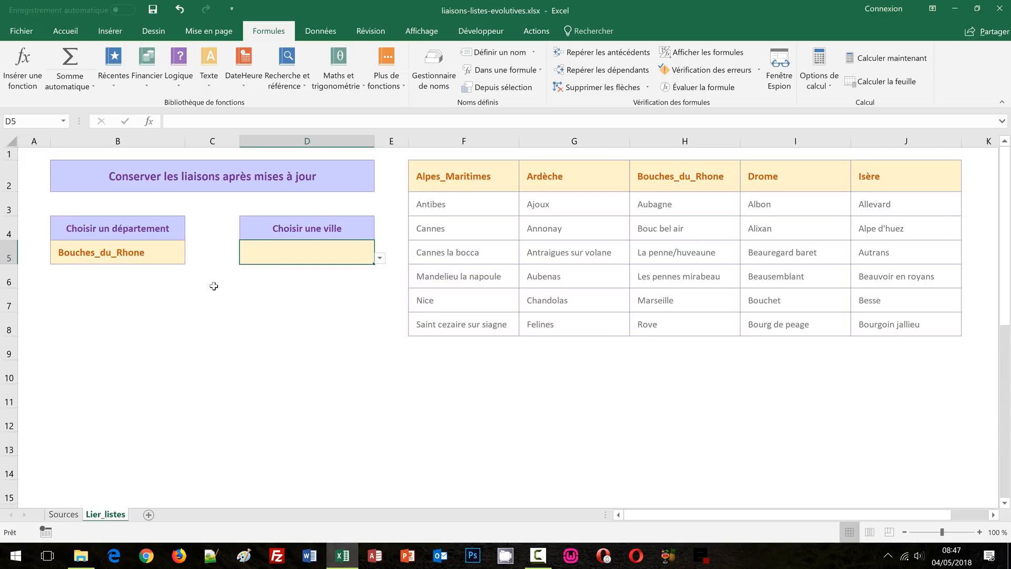
Step: Enter the town Vence in F9, directly below Saint cezaire sur siagne, to test the dynamic range
left_click(462, 343)
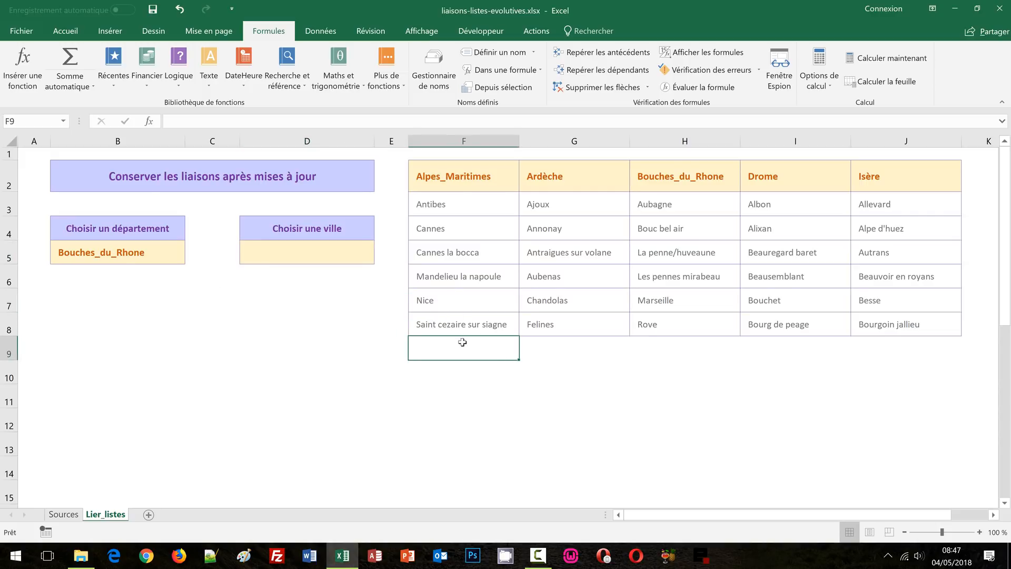
type("Vence")
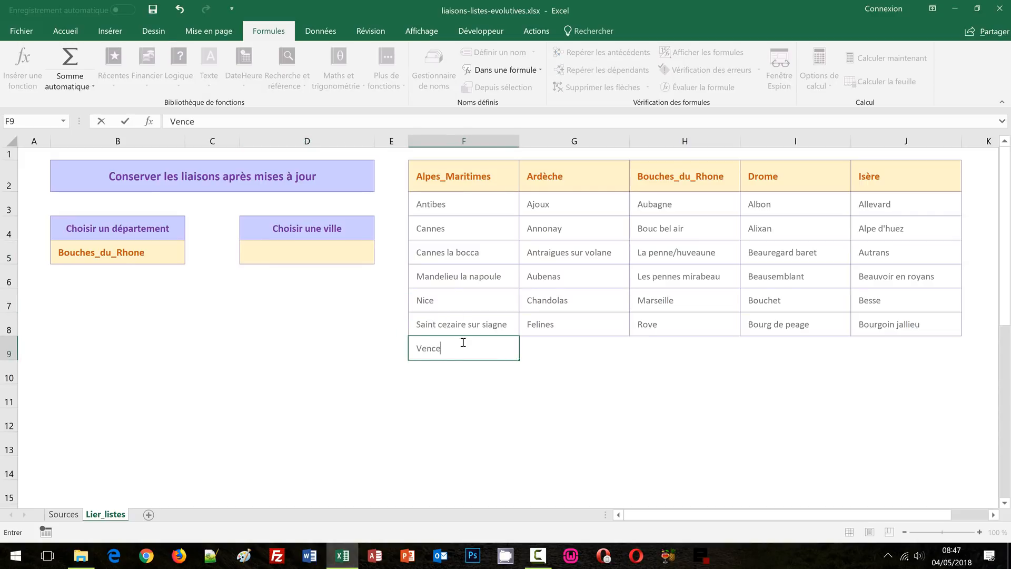
key("Return")
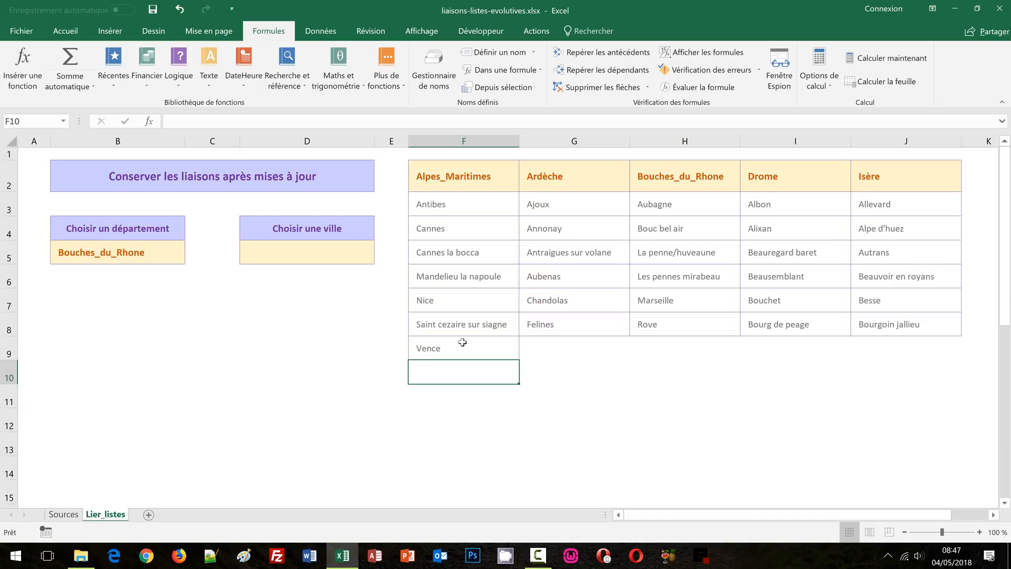
Step: Set the department in B5 to Alpes_Maritimes and check the D5 city list for the added town
left_click(176, 258)
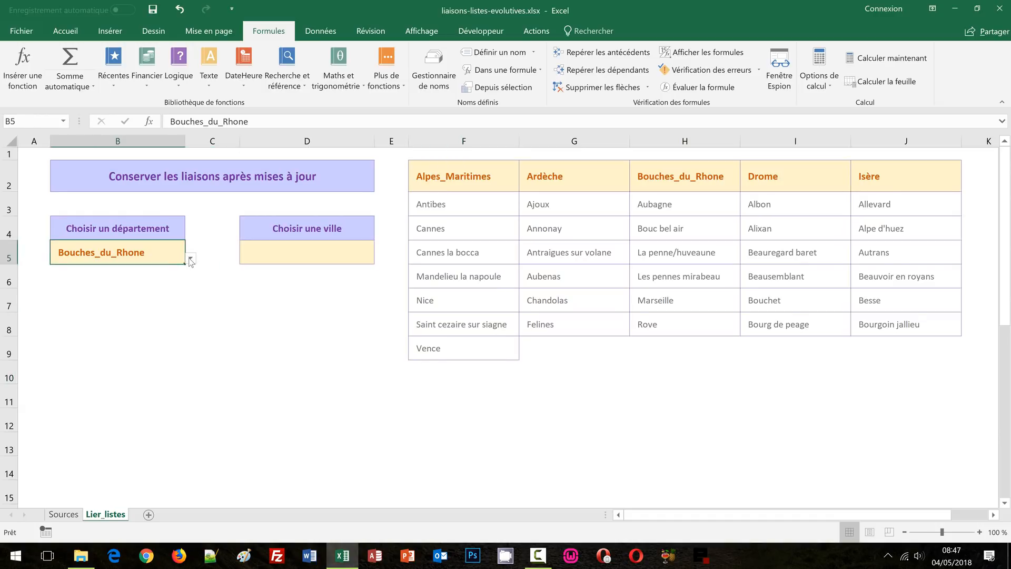
left_click(190, 258)
left_click(179, 269)
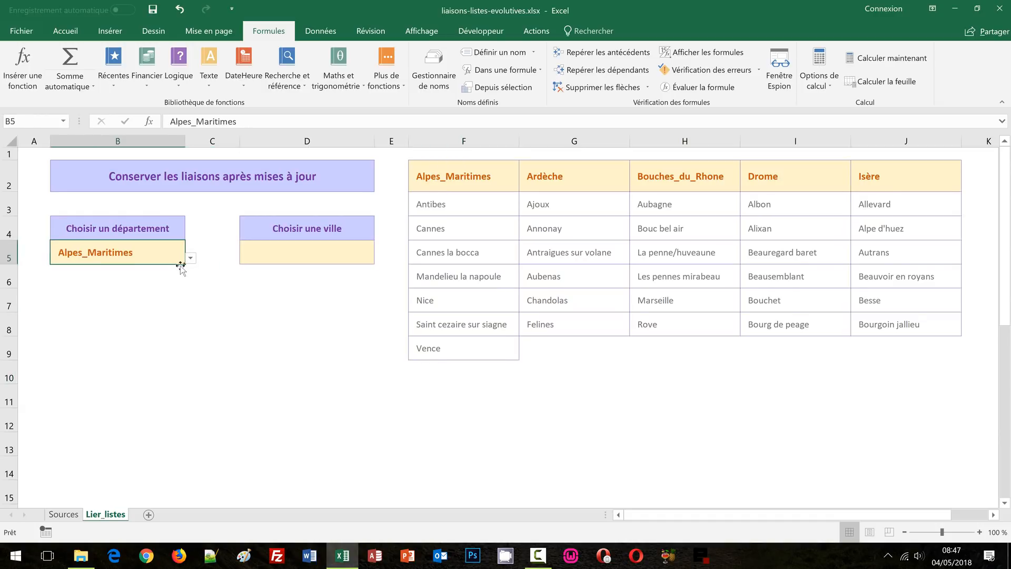
left_click(293, 246)
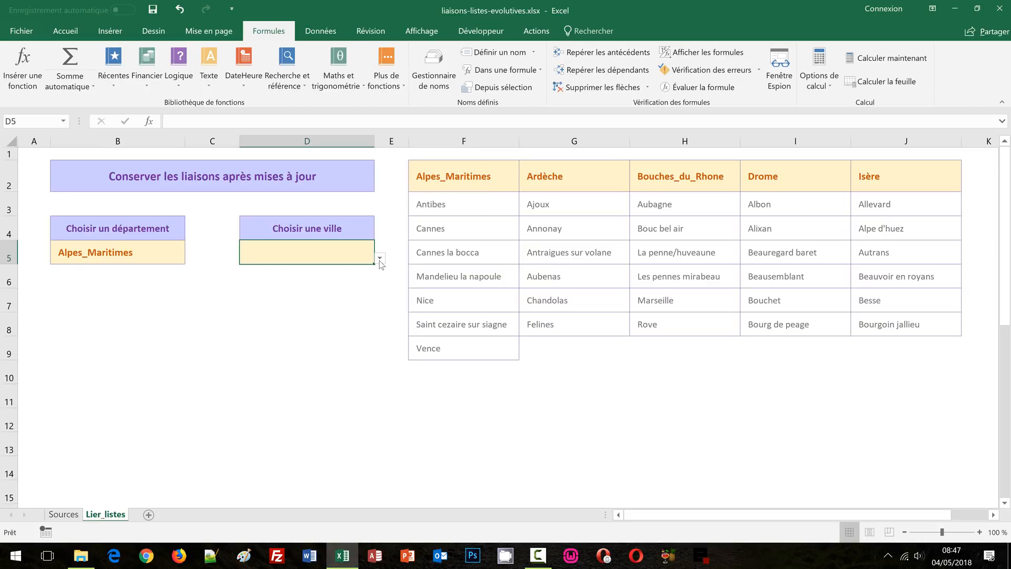
Step: Remove the test town Vence from F9 and reselect the city cell D5
left_click(446, 356)
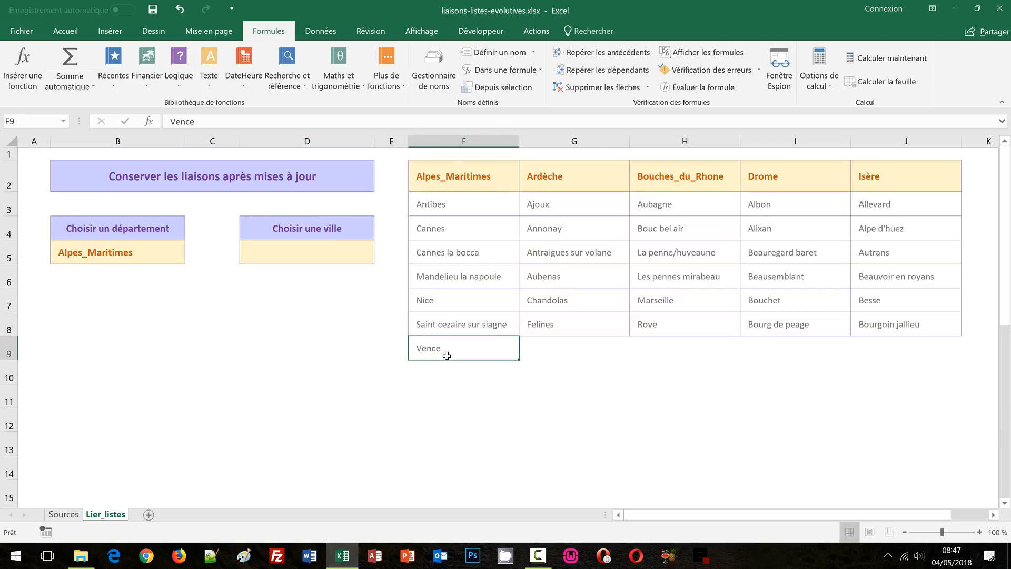
key("Delete")
left_click(286, 255)
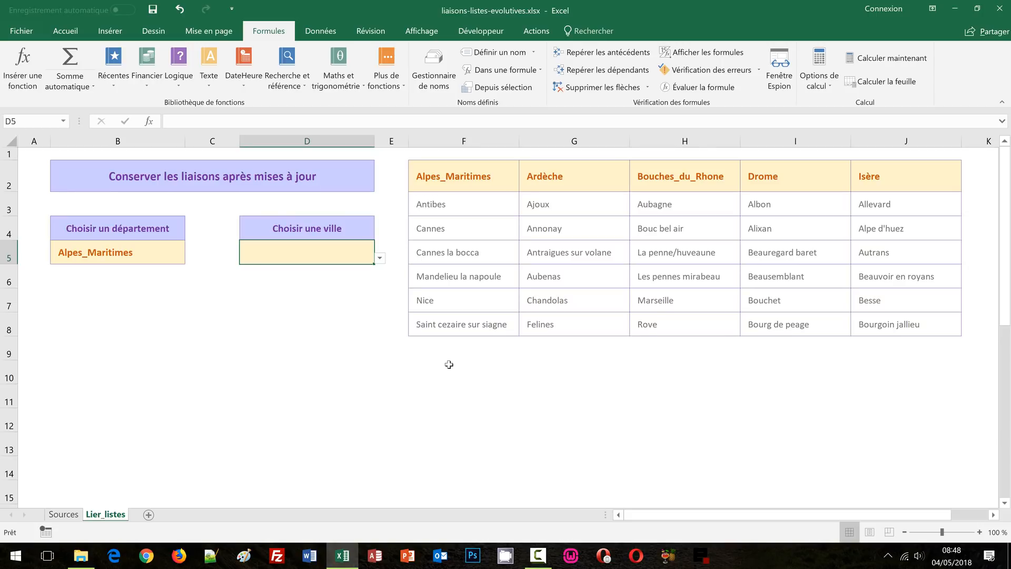
Step: Delete the defined names Alpes_Maritimes and Ardèche in the name manager
left_click(435, 79)
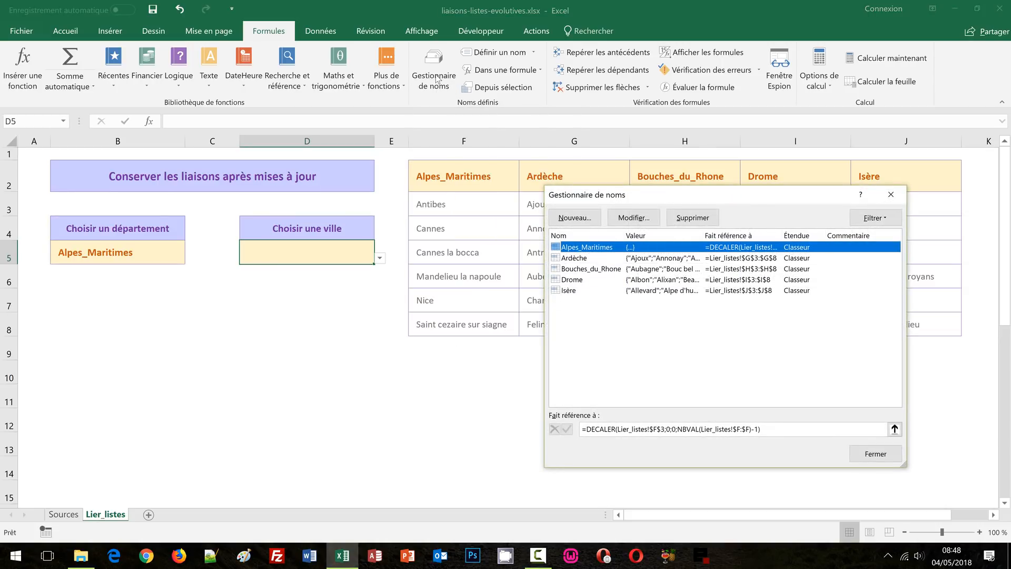
left_click(690, 223)
key("Return")
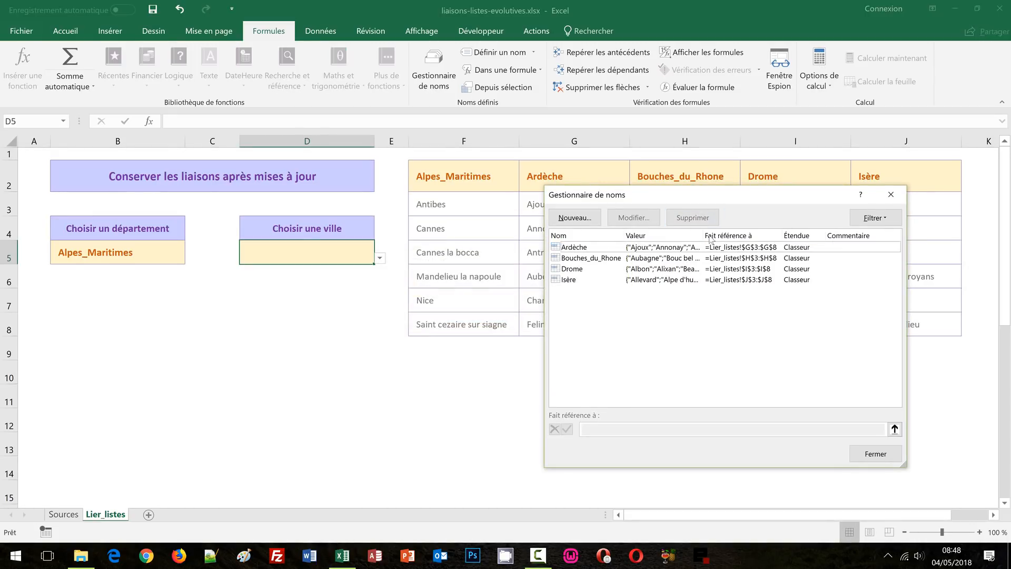
left_click(582, 249)
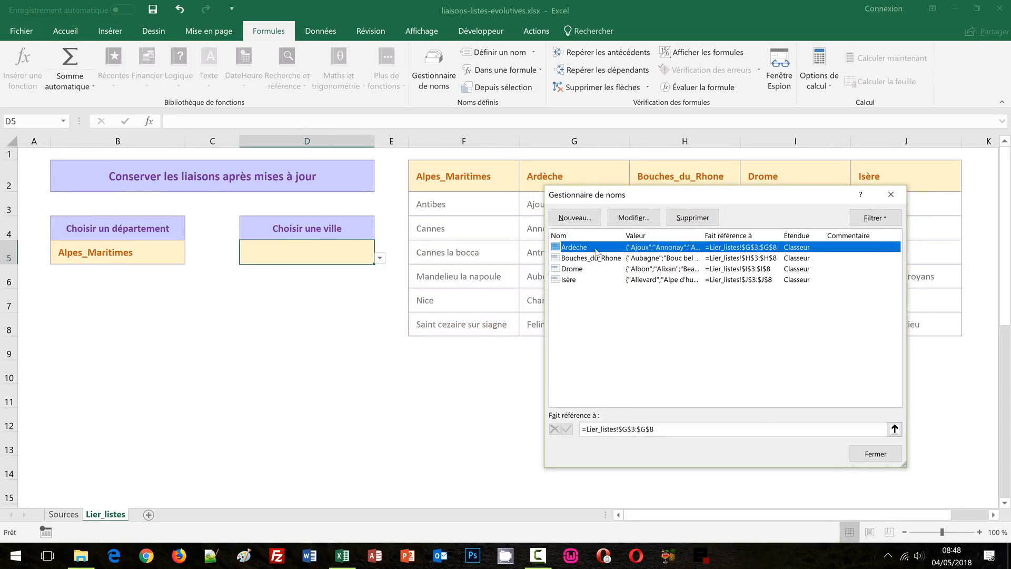
left_click(699, 222)
key("Return")
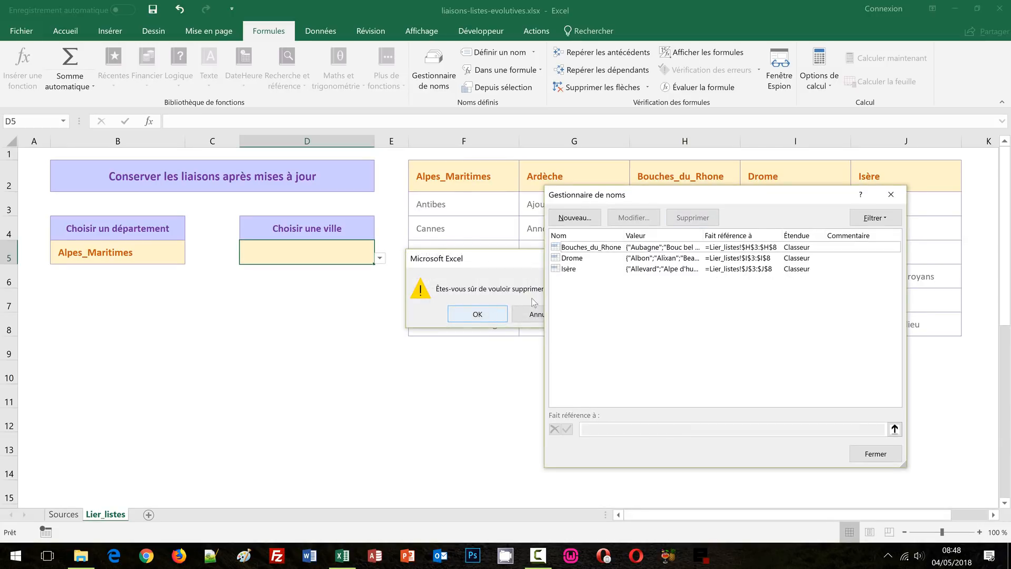
Step: Delete the remaining defined names Bouches_du_Rhone, Drome and Isère, then close the name manager
left_click(590, 252)
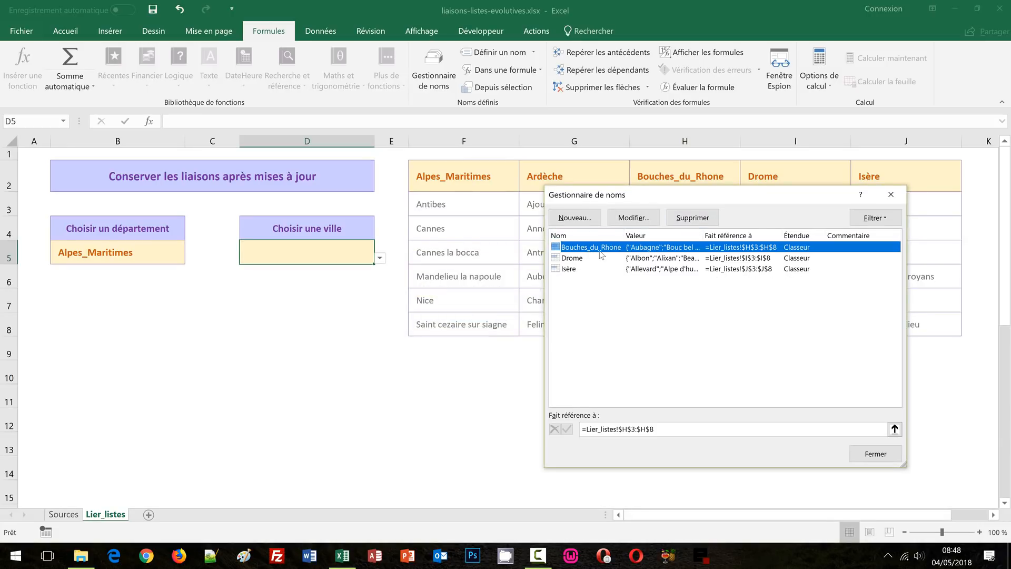
left_click(692, 218)
left_click(501, 312)
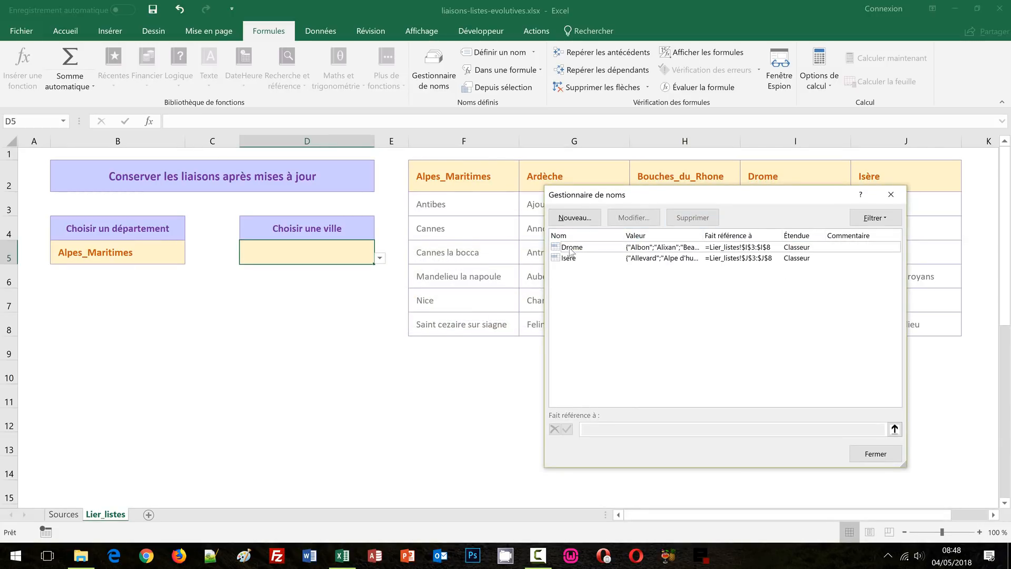
left_click(610, 250)
left_click(692, 218)
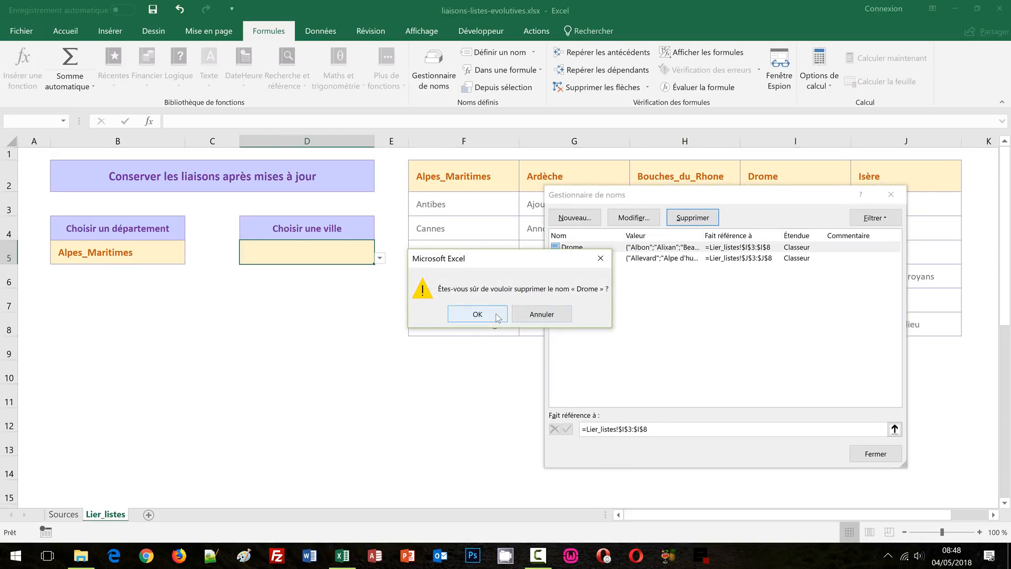
left_click(479, 315)
left_click(584, 250)
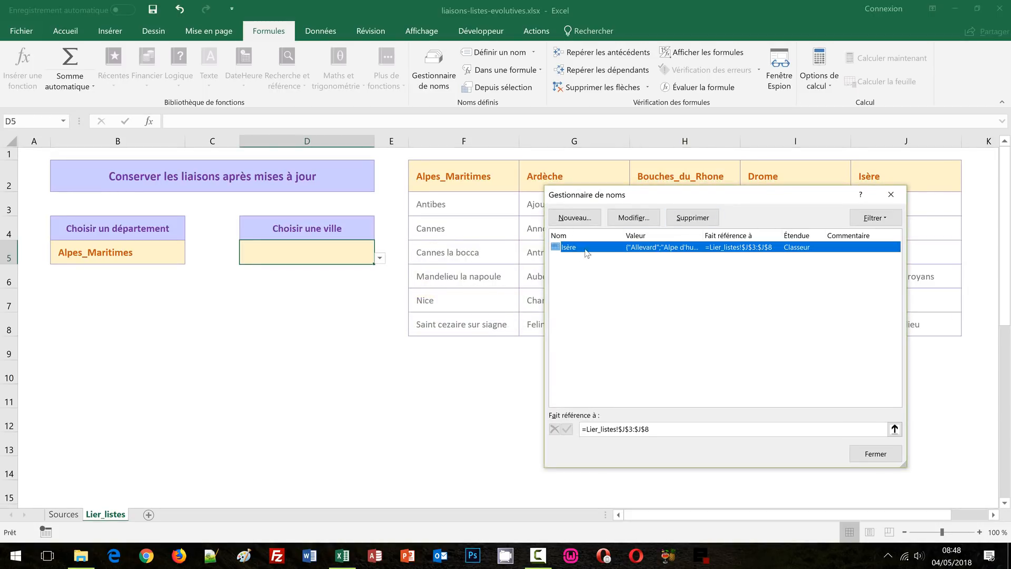
left_click(692, 217)
left_click(487, 317)
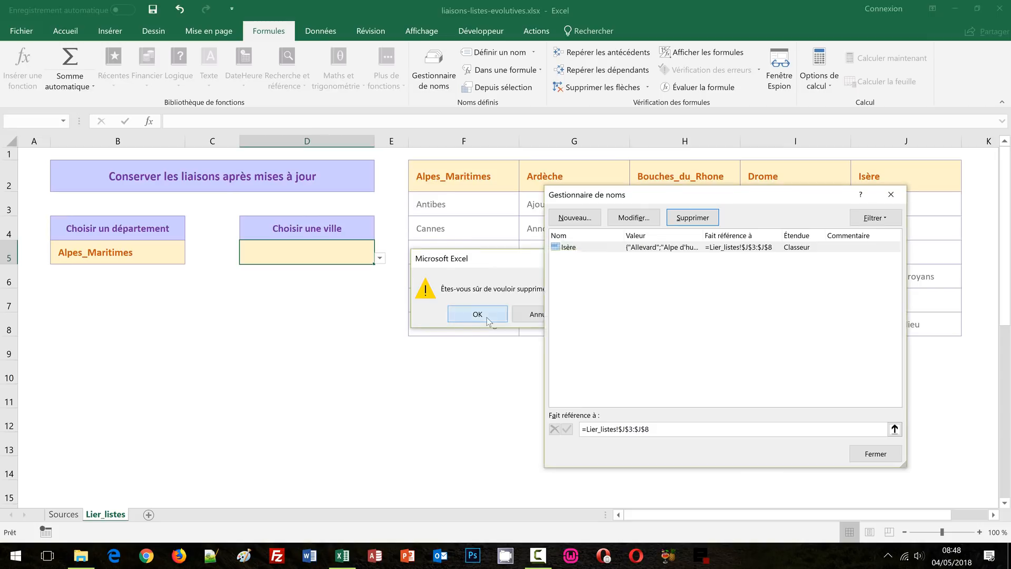
left_click(875, 453)
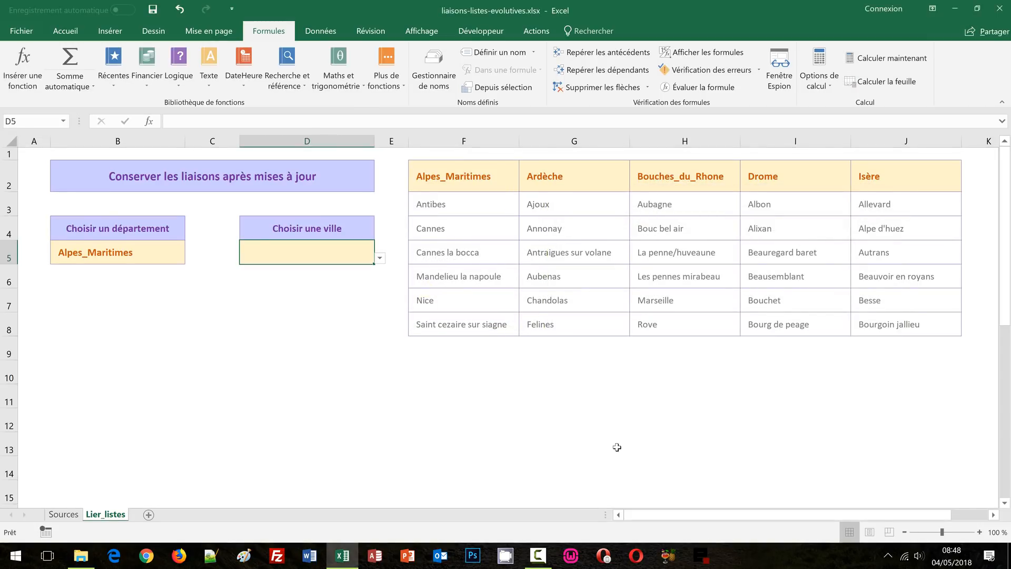
Step: Format the Alpes_Maritimes column F2:F8 as a table with headers, using the first light blue table style
left_click(617, 447)
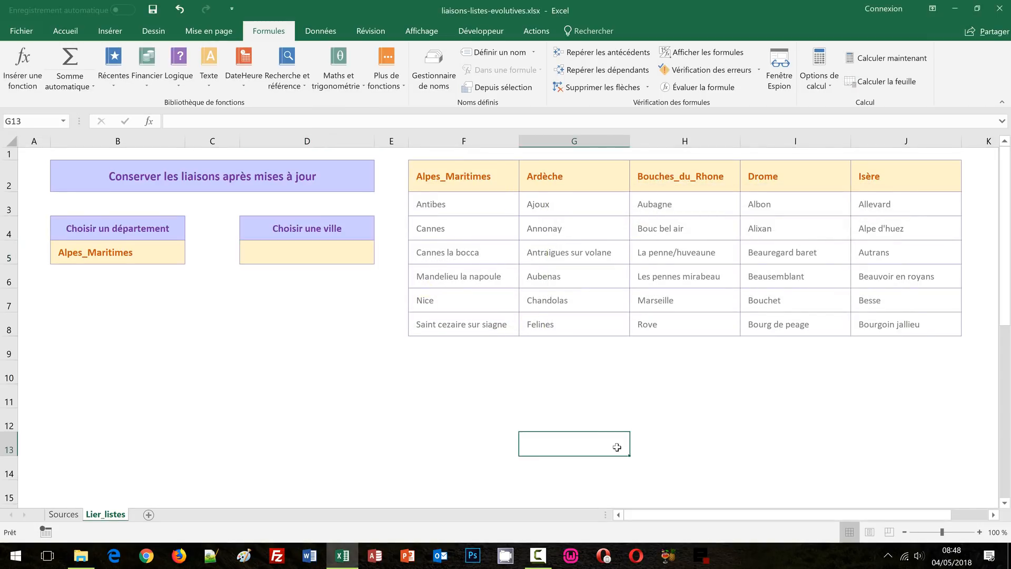
left_click(469, 206)
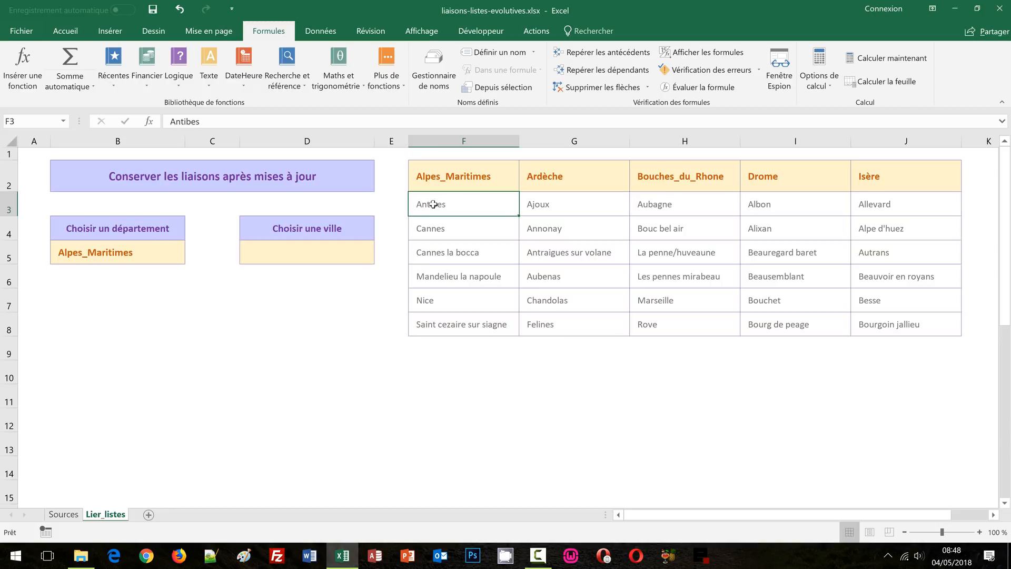
left_click(64, 32)
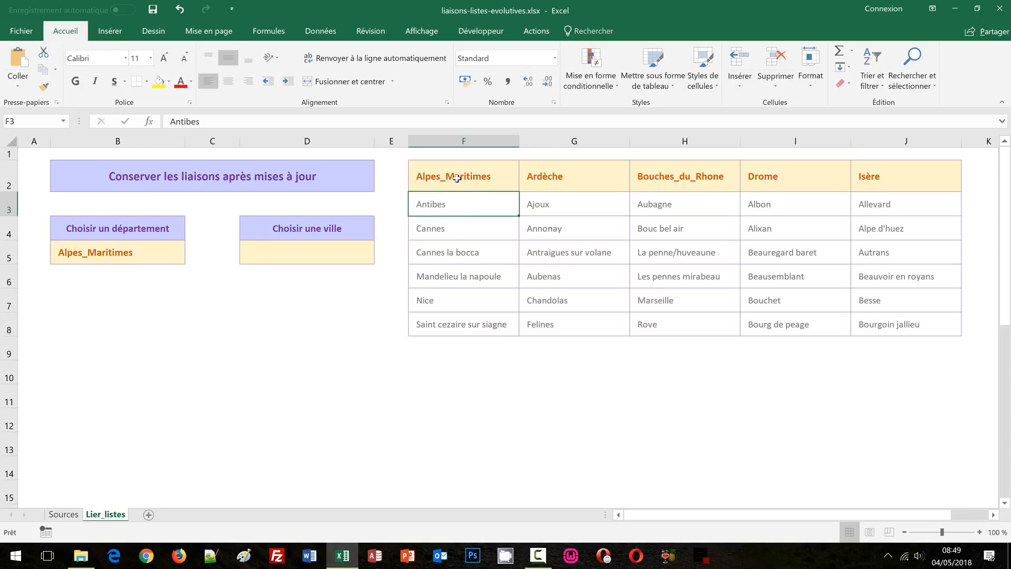
left_click_drag(456, 177, 466, 325)
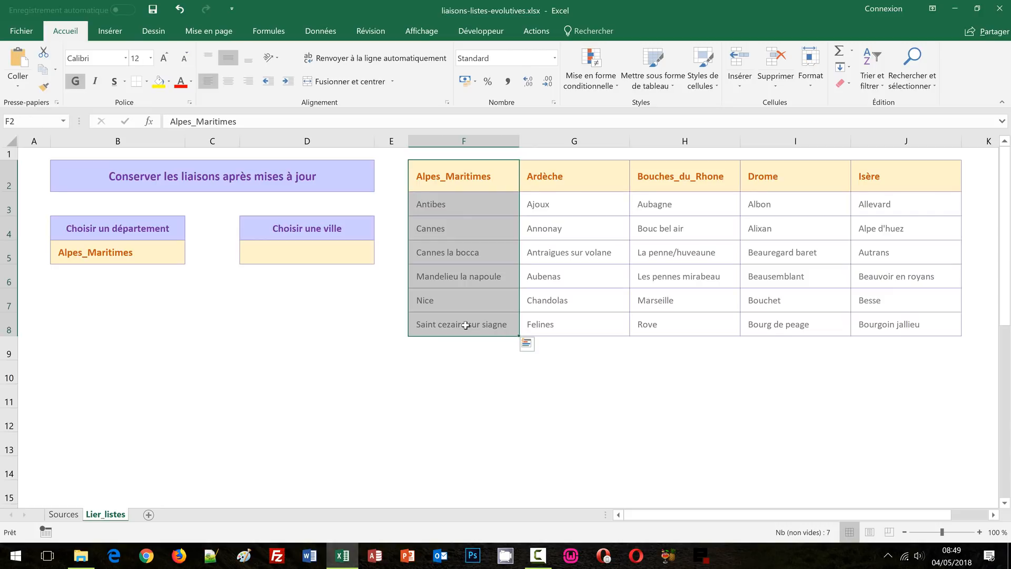
left_click(653, 77)
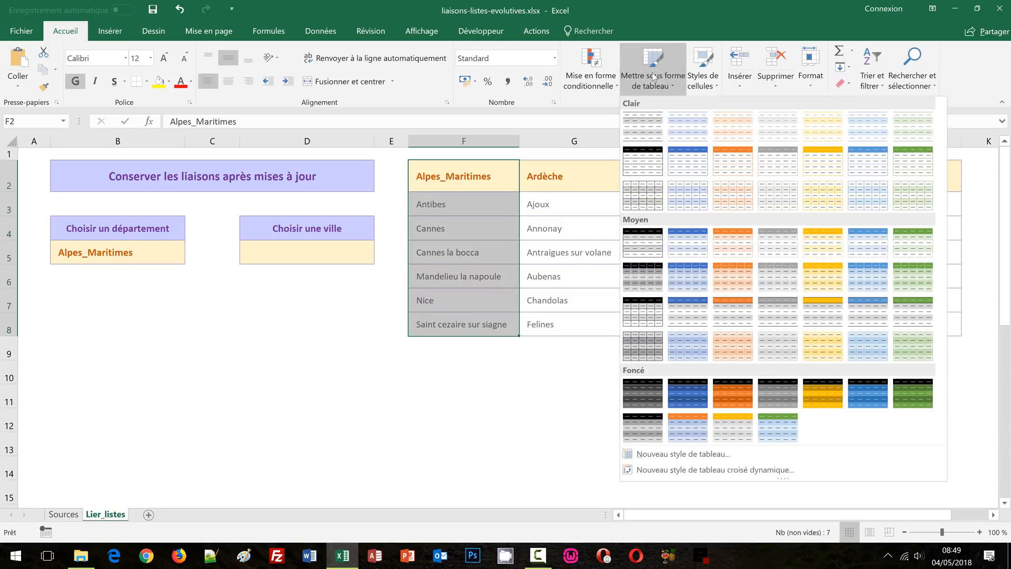
left_click(690, 127)
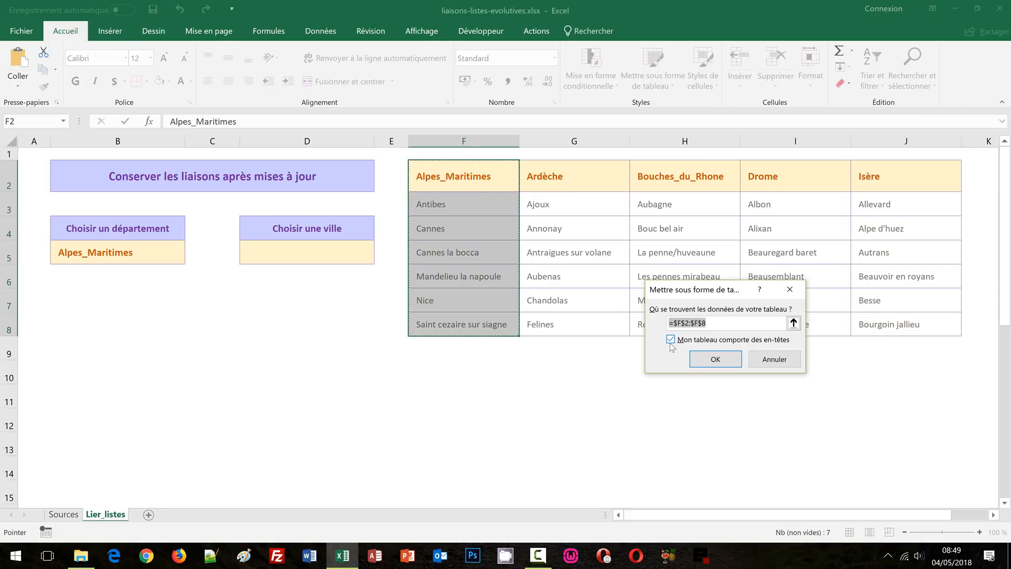
left_click(711, 359)
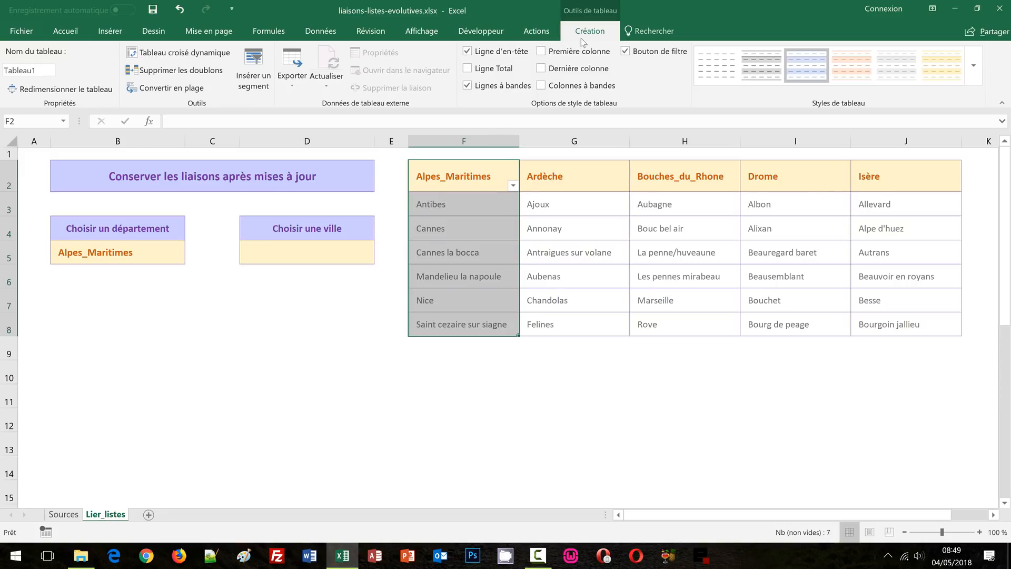
Step: Turn off the filter button of the Alpes_Maritimes table and select its towns in F3:F8
left_click(626, 53)
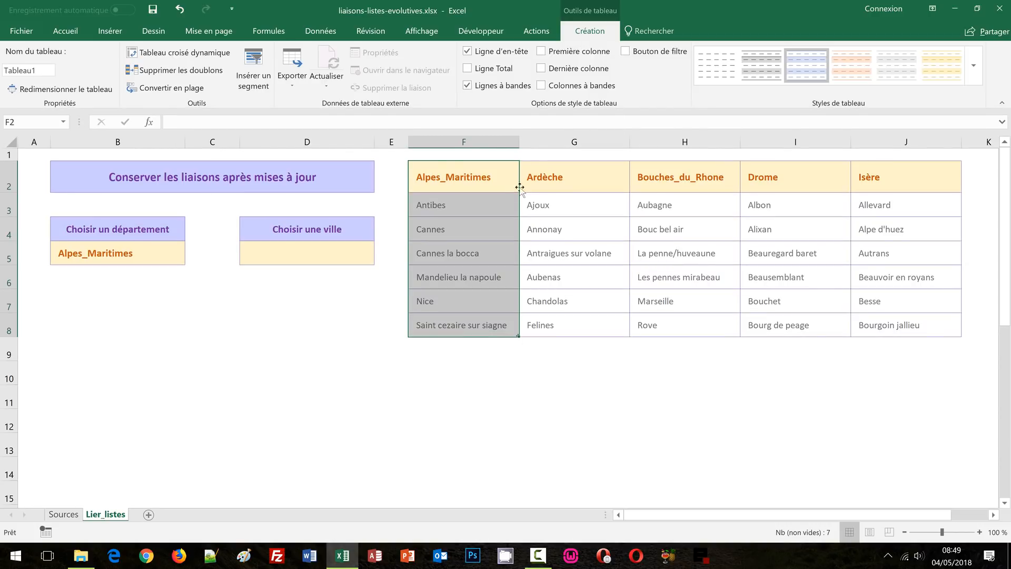
left_click(465, 209)
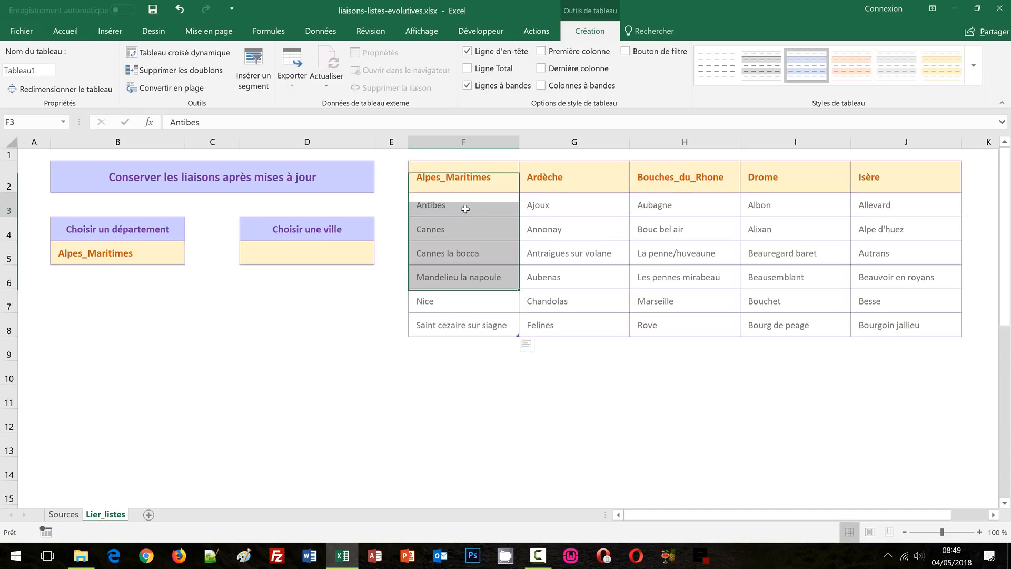
left_click_drag(465, 209, 469, 319)
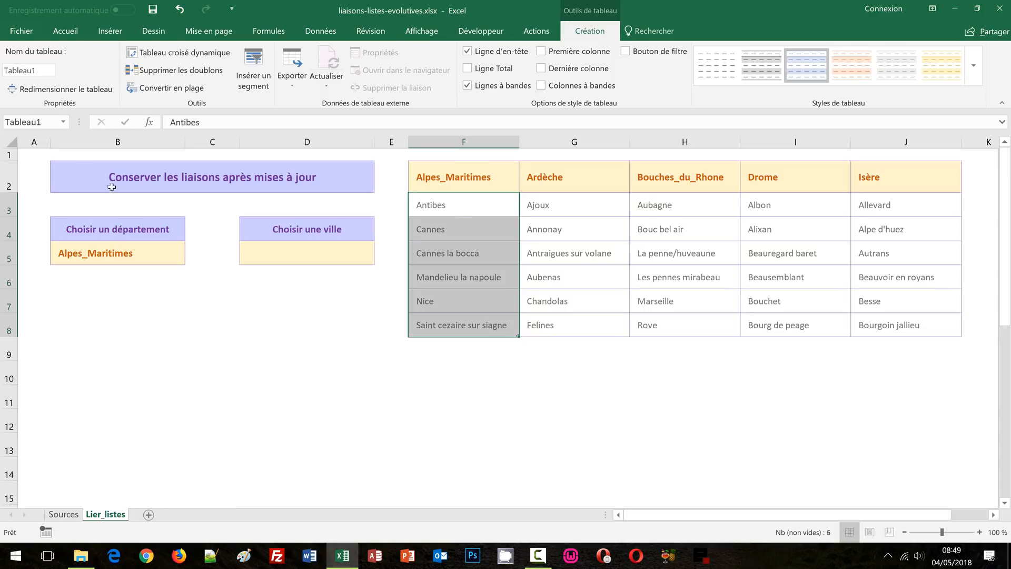
Step: Format the Ardèche column G2:G8 as a light blue table with headers and turn off its filter button
left_click(553, 179)
left_click_drag(558, 206, 561, 326)
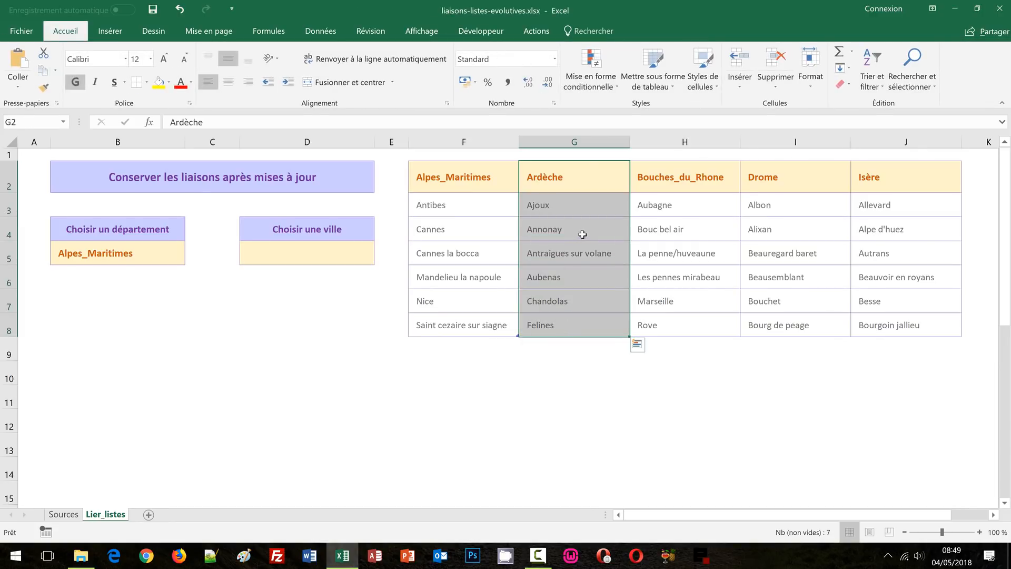
left_click(651, 77)
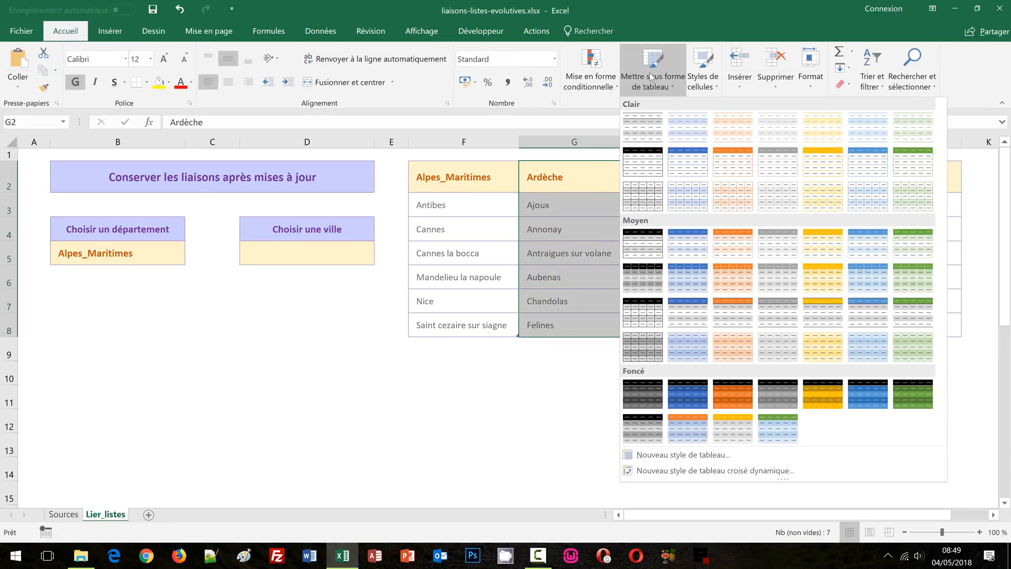
left_click(690, 132)
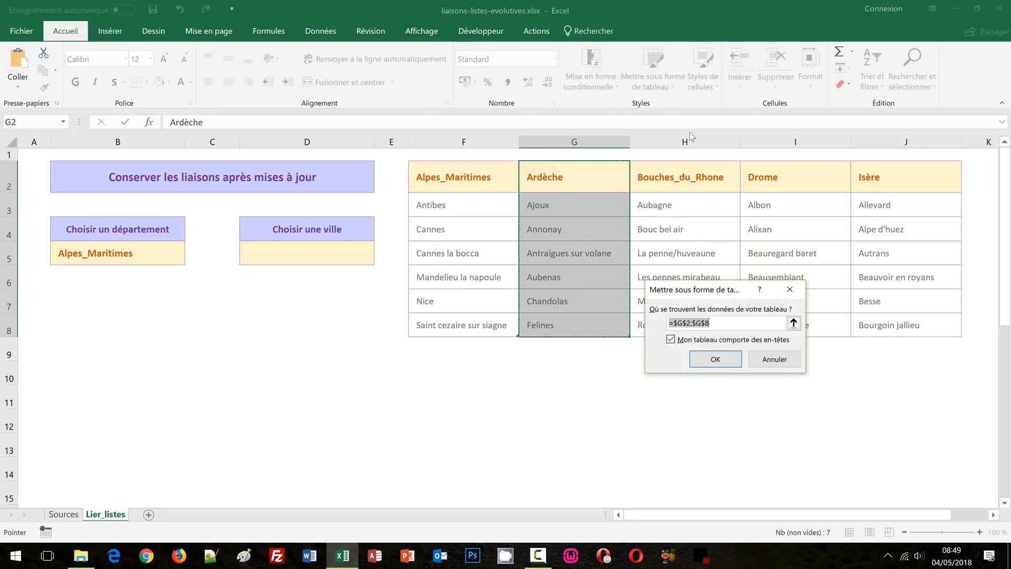
left_click(713, 358)
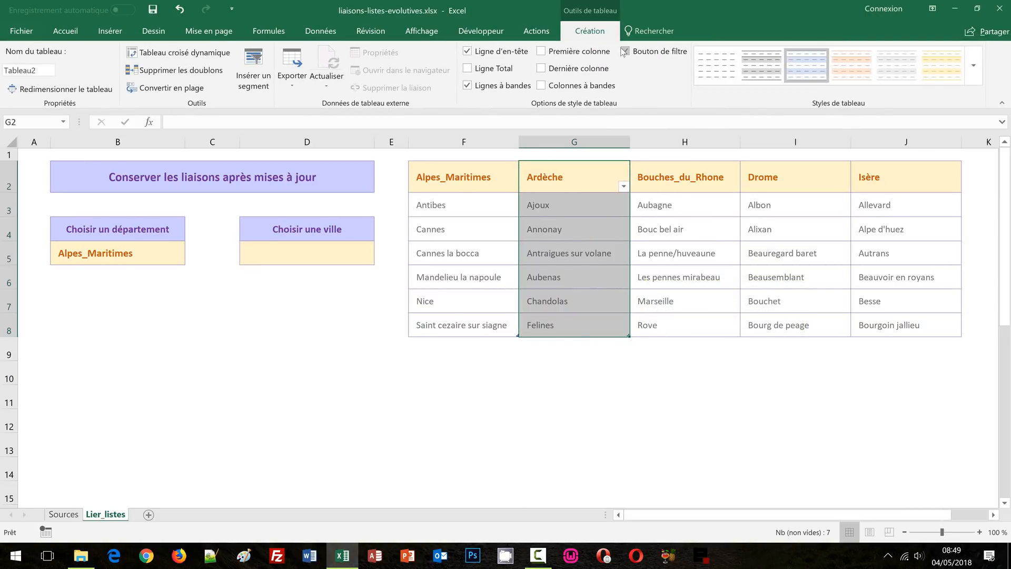
left_click(624, 52)
Step: Format the Bouches_du_Rhone column H2:H8 as a light blue table with headers and turn off its filter button
left_click_drag(664, 178, 672, 323)
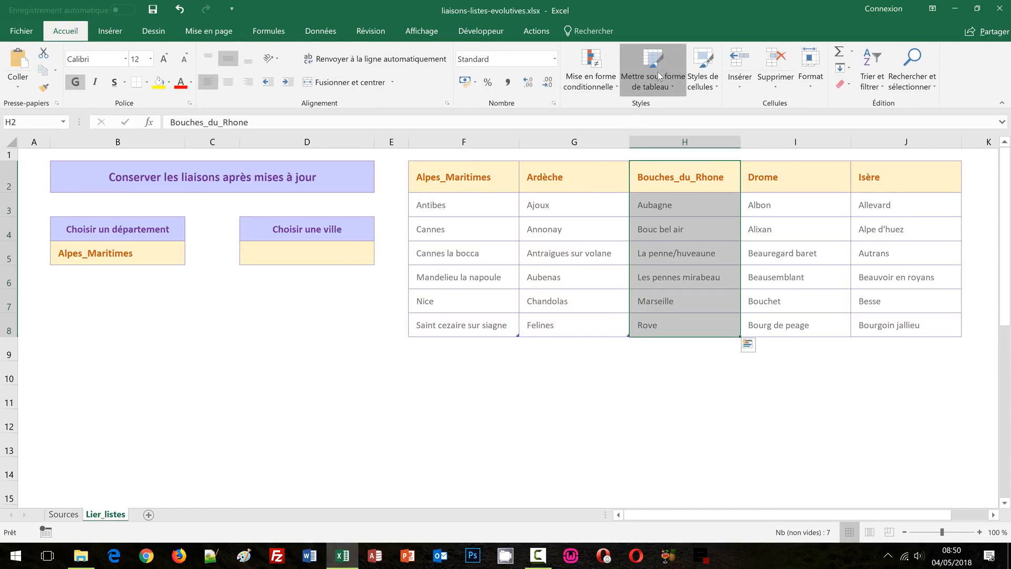
left_click(657, 91)
left_click(678, 131)
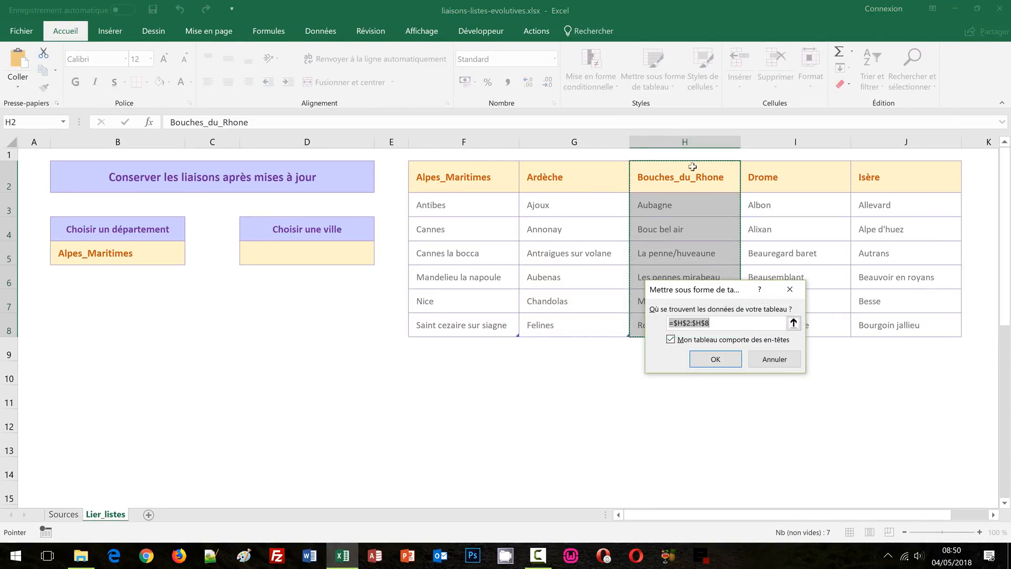
left_click(712, 358)
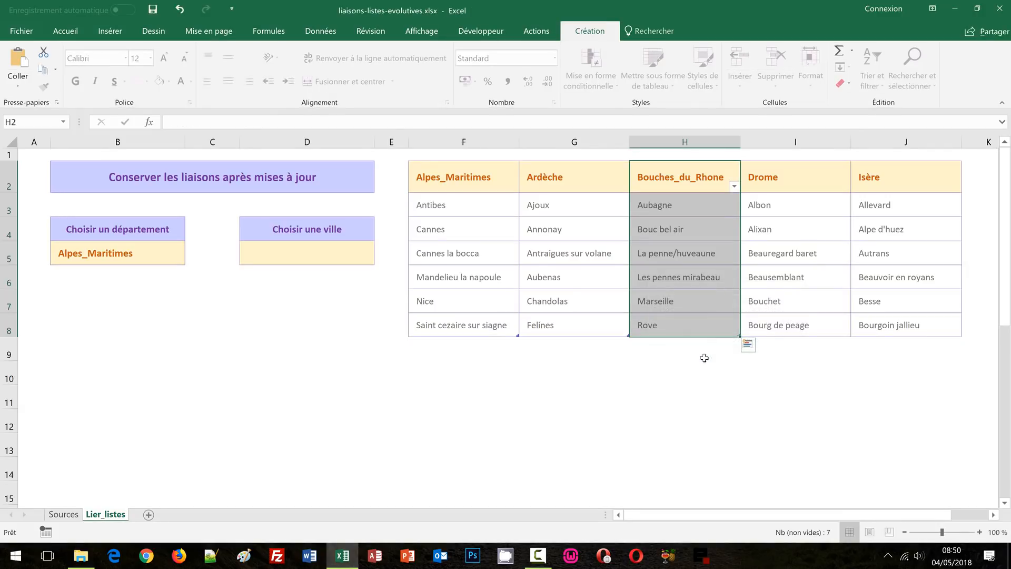
left_click(625, 51)
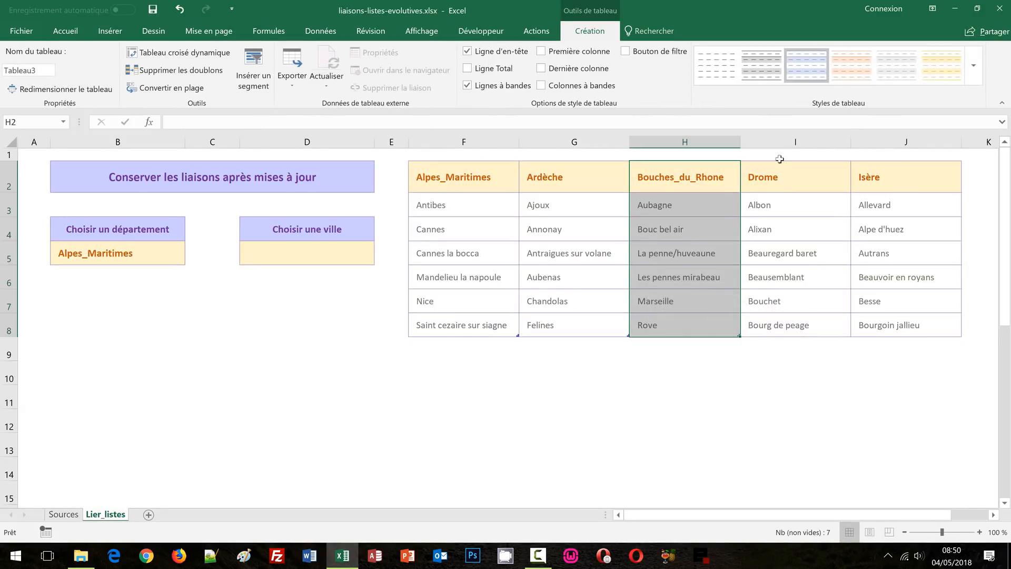
Step: Format the Drome column I2:I8 as a light blue table with headers and turn off its filter button
left_click_drag(772, 188, 787, 324)
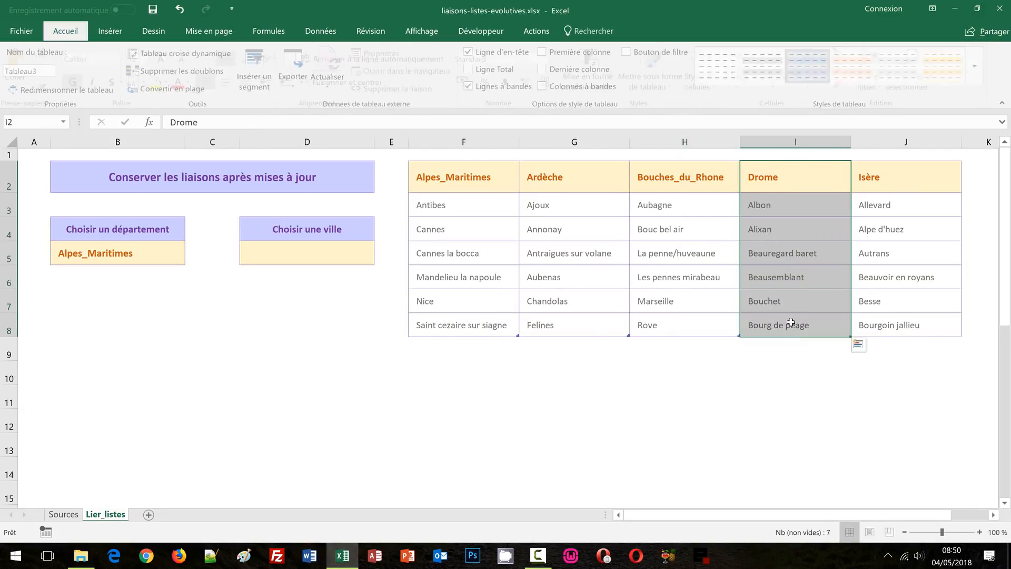
left_click(659, 64)
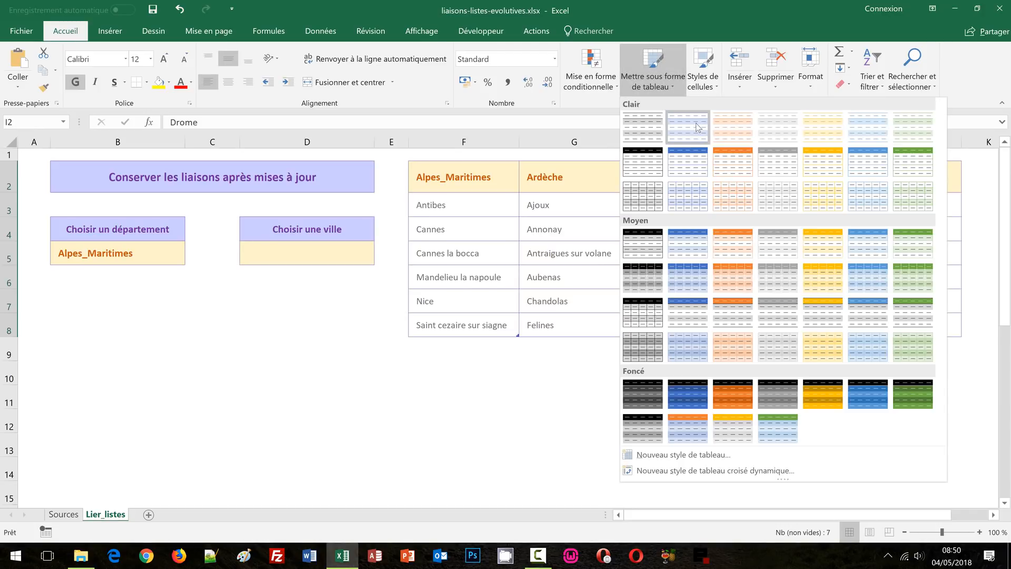
left_click(695, 124)
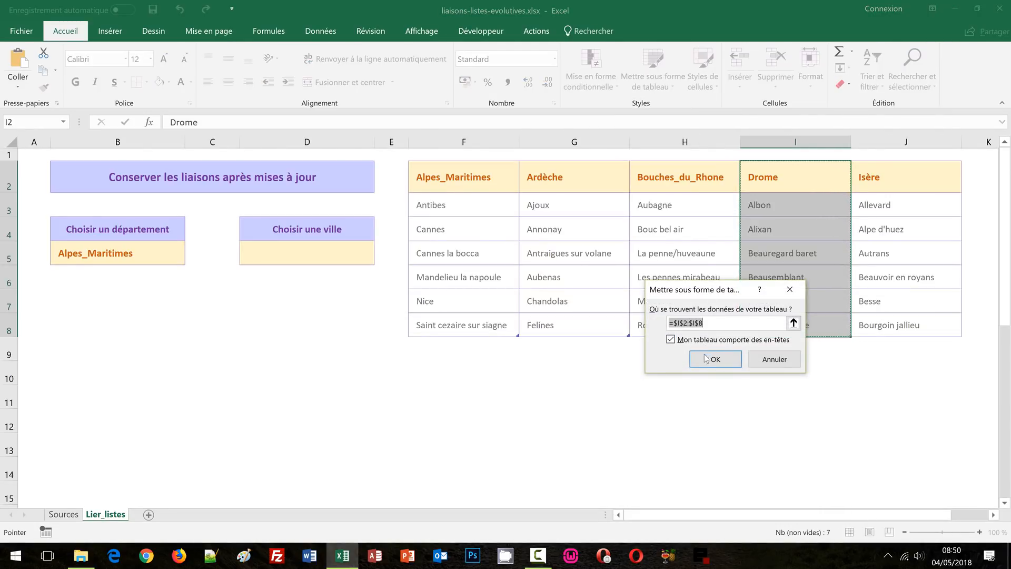
left_click(707, 361)
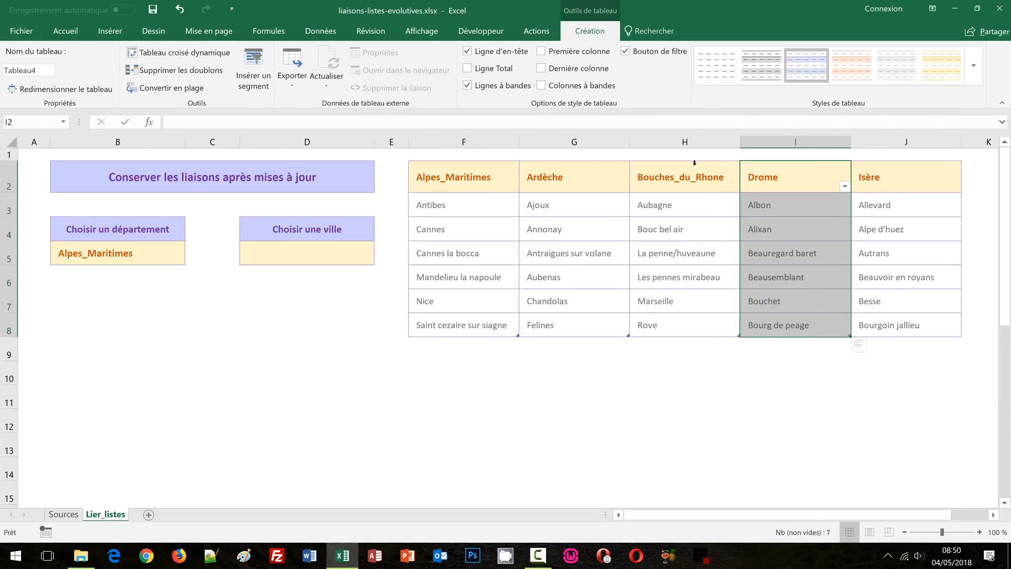
left_click(625, 52)
Step: Format the Isère column J2:J8 as a light blue table with headers and turn off its filter button
left_click_drag(878, 180, 885, 321)
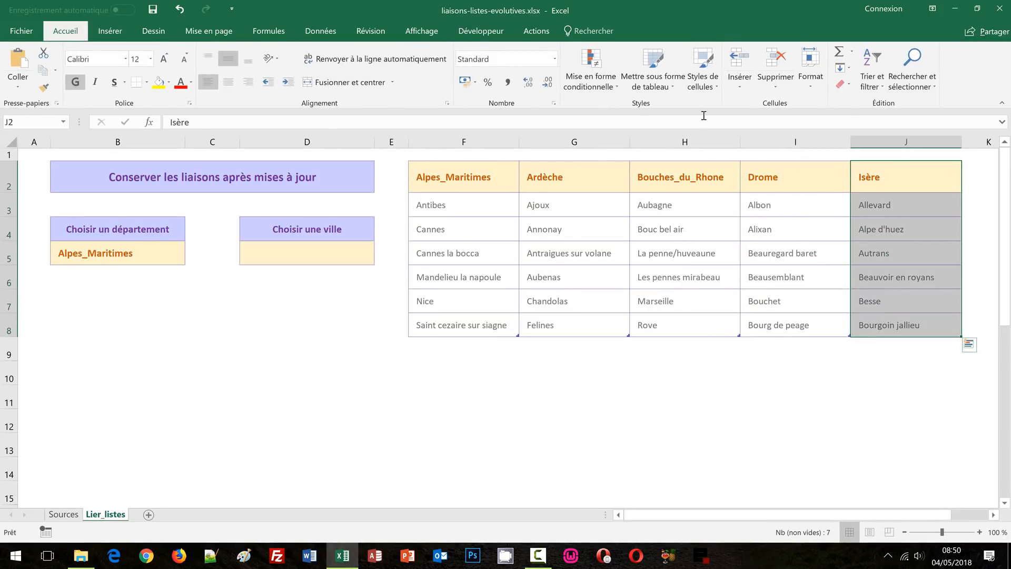
left_click(662, 75)
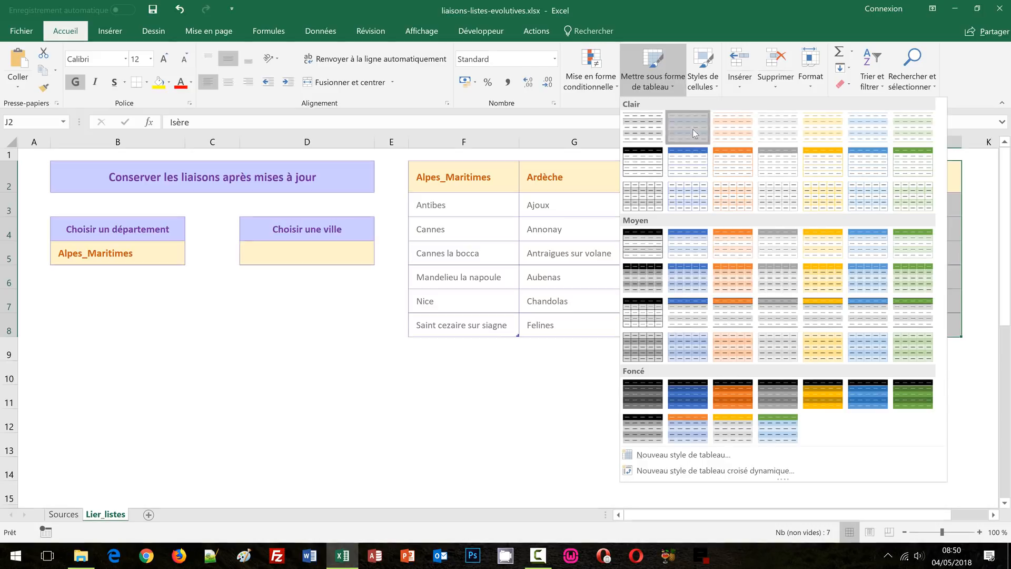
left_click(693, 129)
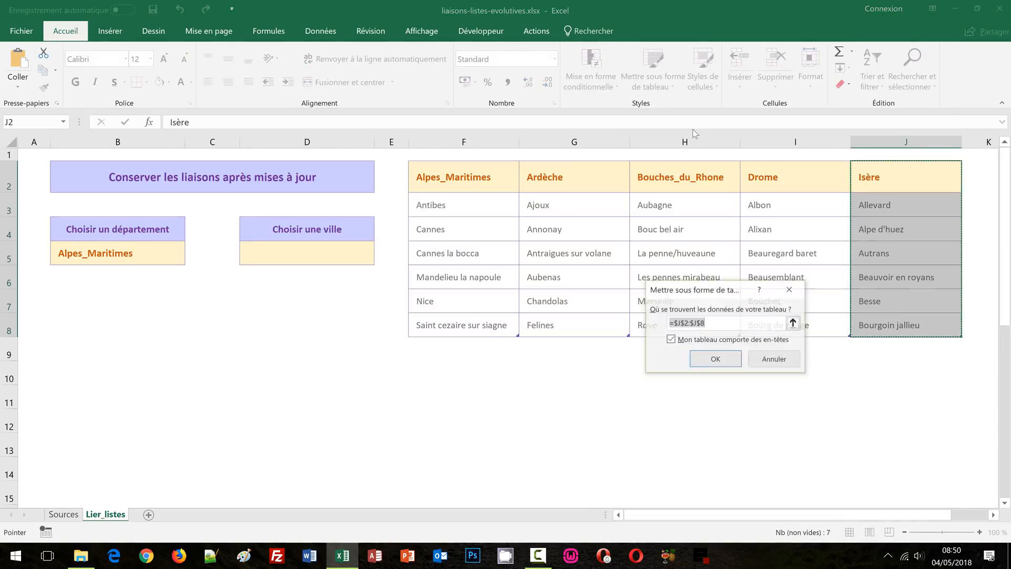
left_click(715, 358)
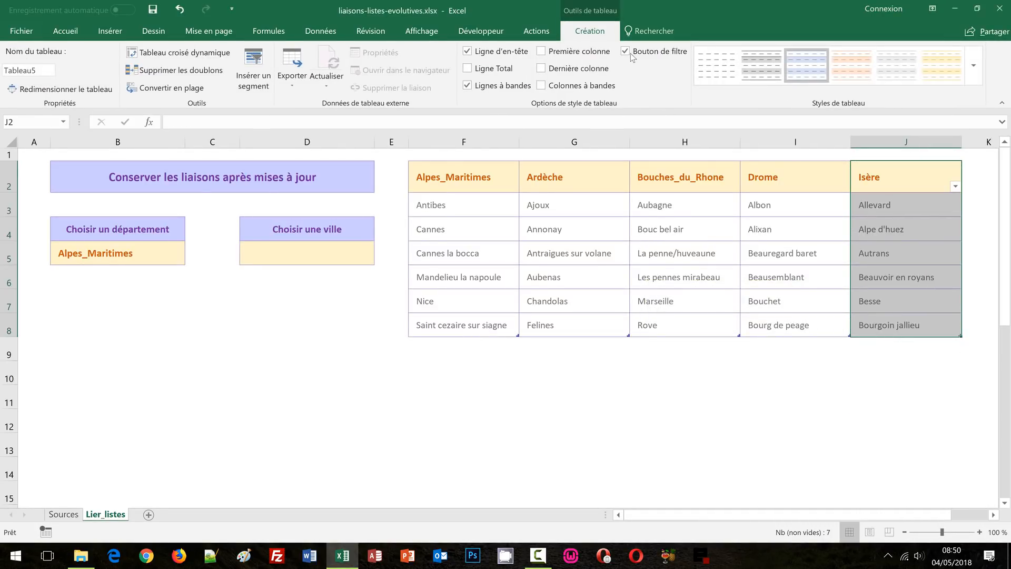
left_click(631, 54)
Step: Select the Isère towns in J3:J8 and check the name assigned to their table
left_click(652, 406)
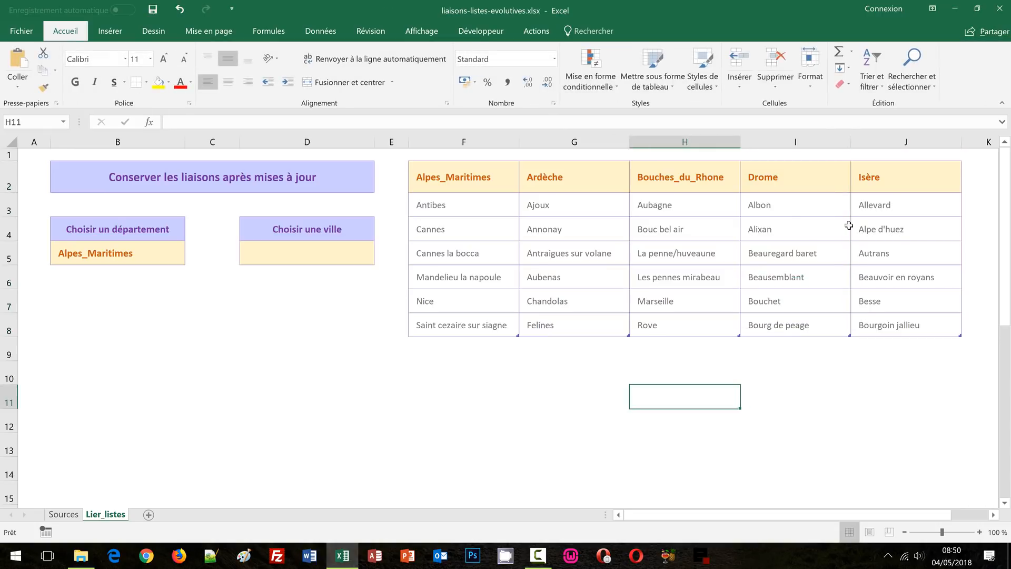
left_click_drag(869, 205, 884, 325)
left_click(589, 31)
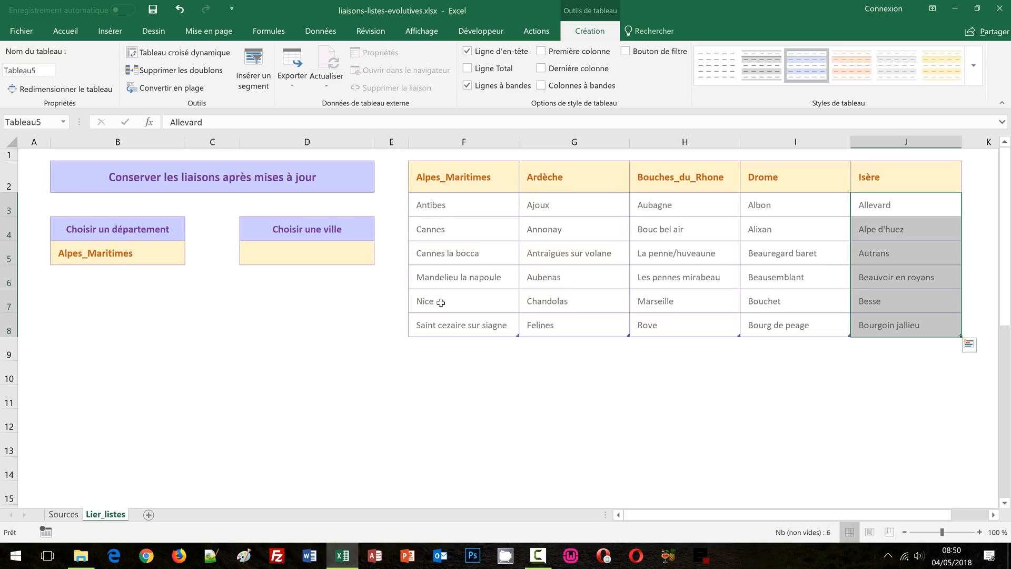
Step: Copy the header text from F2 and name the town range F3:F8 Alpes_Maritimes
left_click(444, 181)
left_click_drag(242, 122, 156, 127)
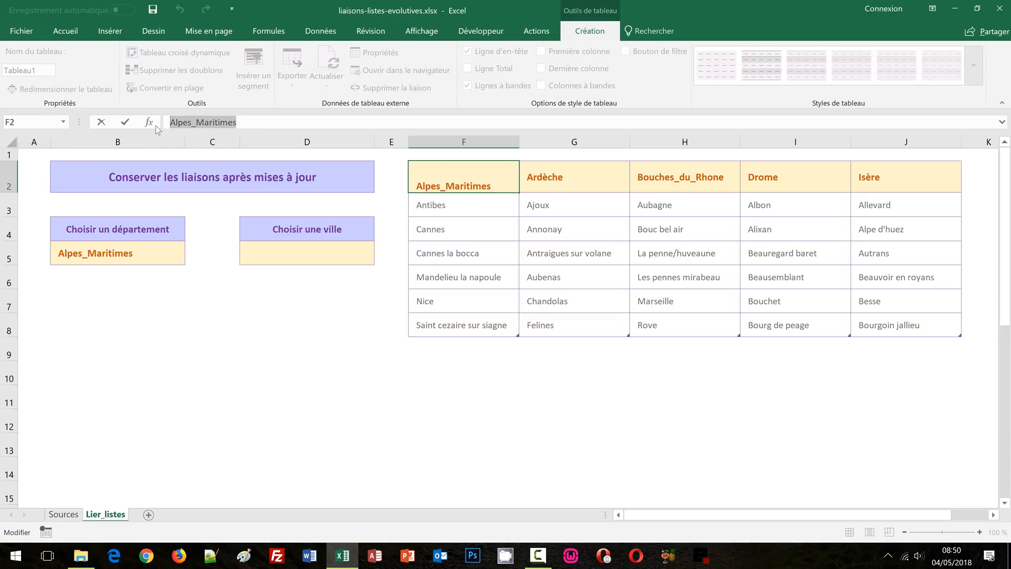
key("Escape")
key("Return")
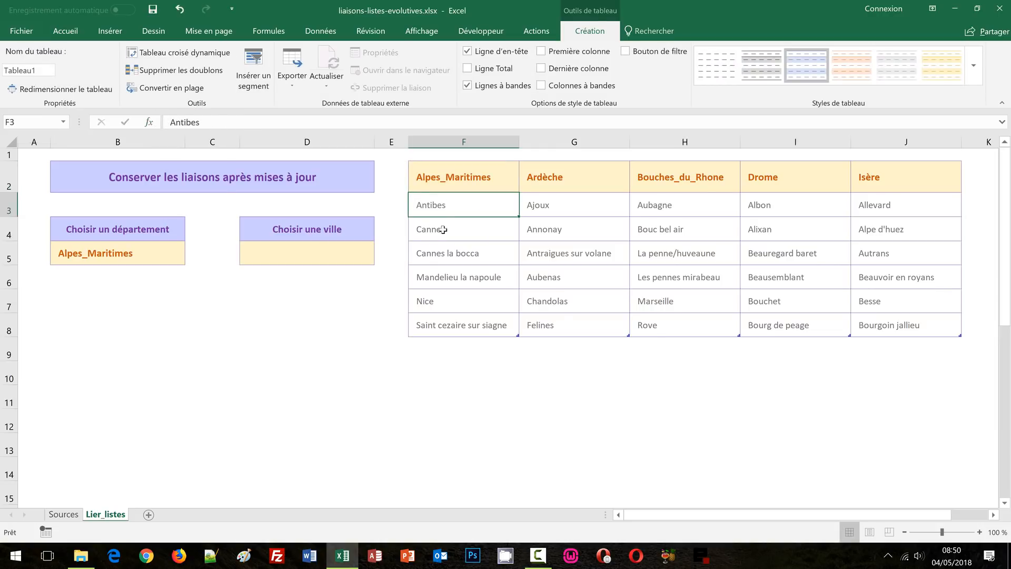
left_click_drag(444, 205, 449, 321)
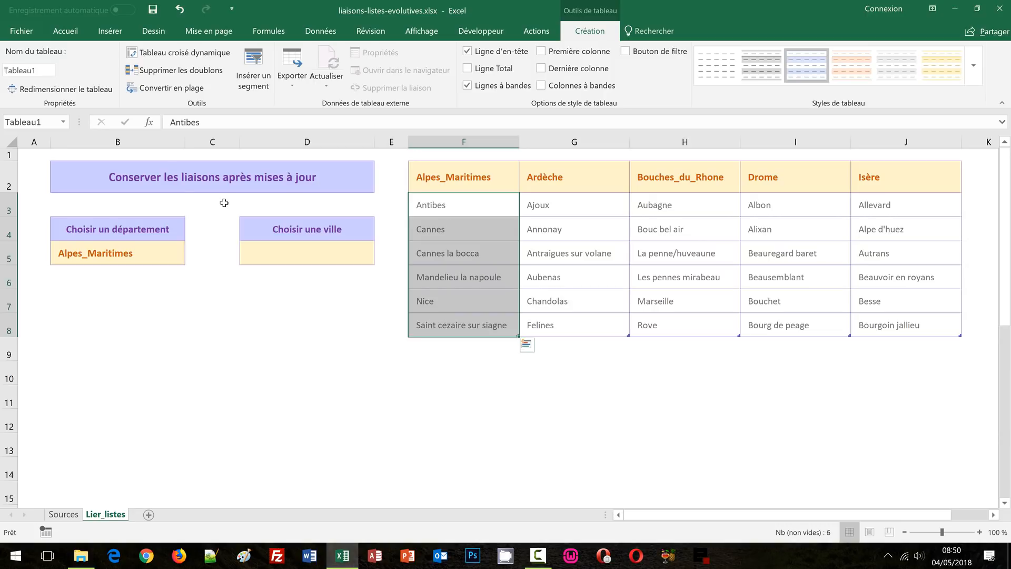
left_click(45, 122)
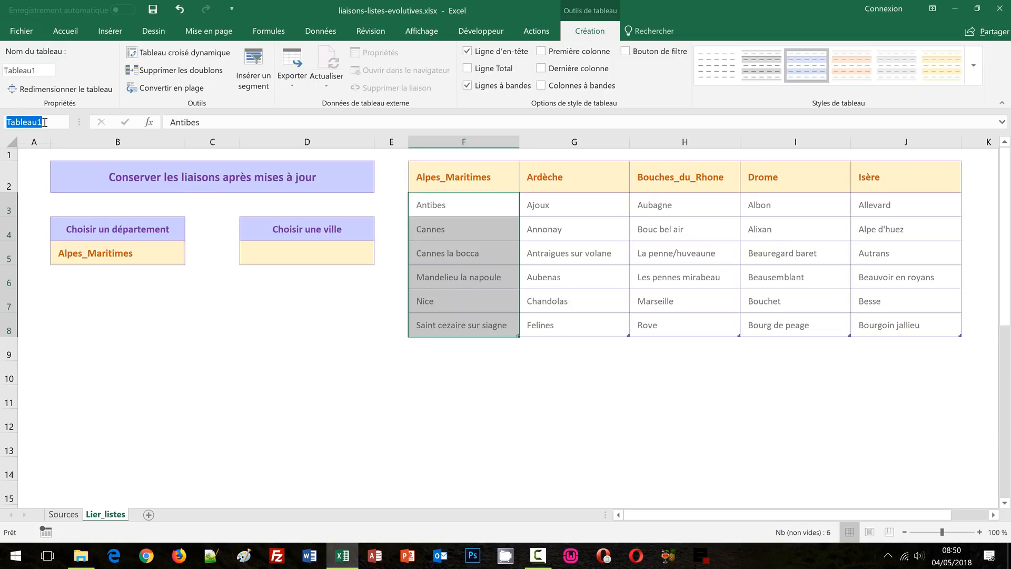
type("Alpes_Maritimes")
key("Return")
Step: Copy the header text from G2 and name the town range G3:G8 Ardèche
left_click(560, 177)
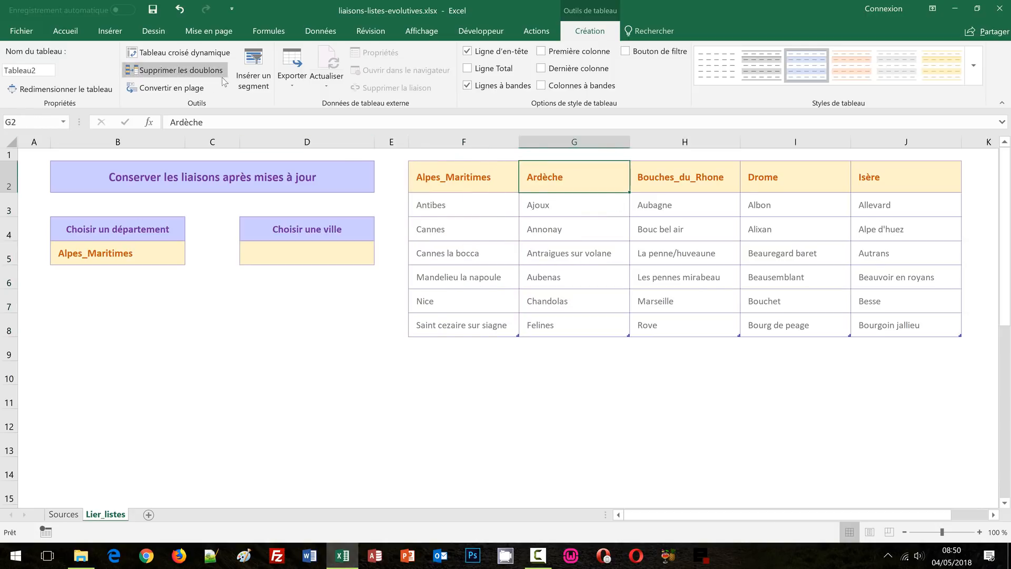
left_click_drag(215, 122, 163, 120)
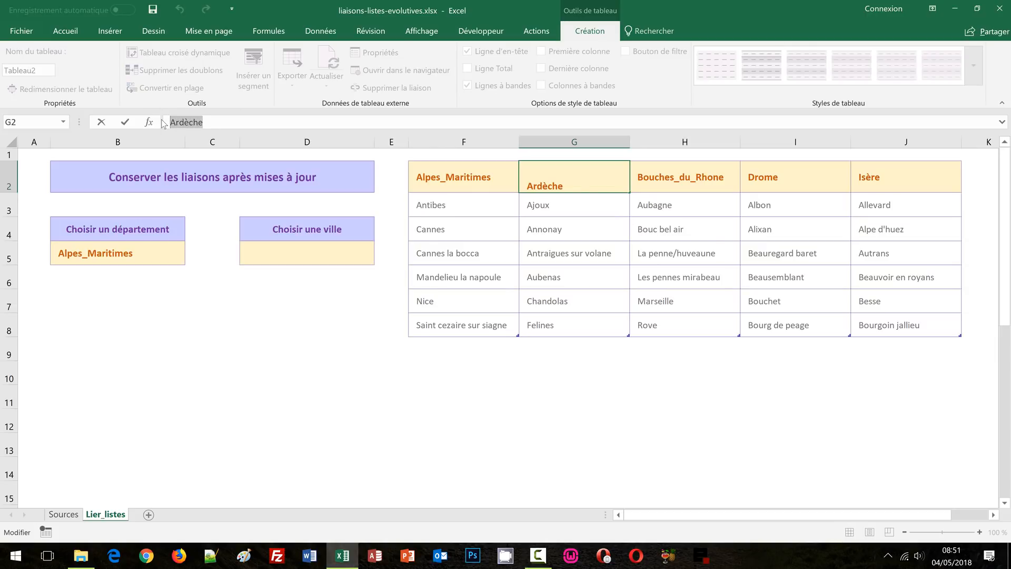
key("Return")
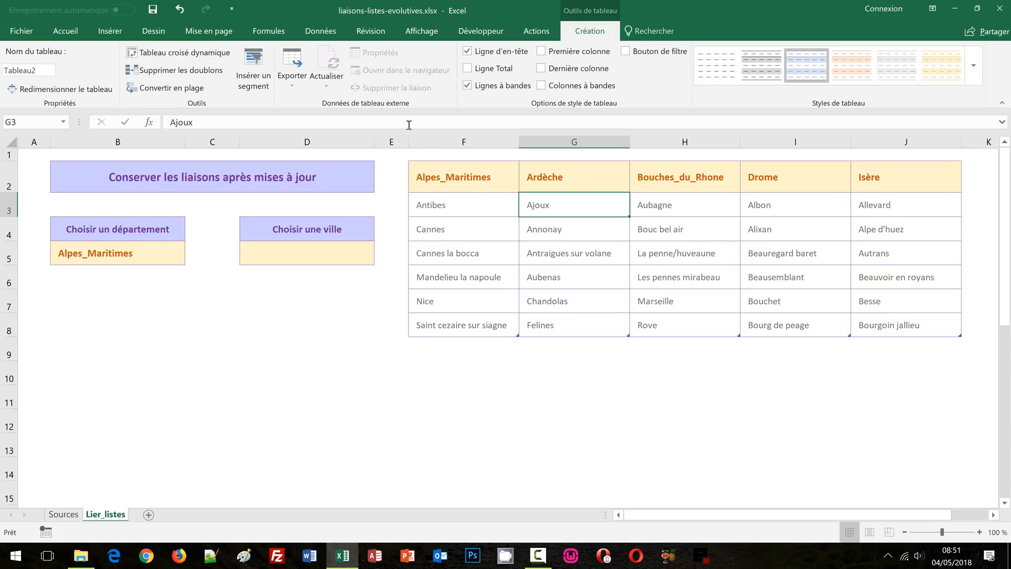
left_click_drag(554, 242, 538, 334)
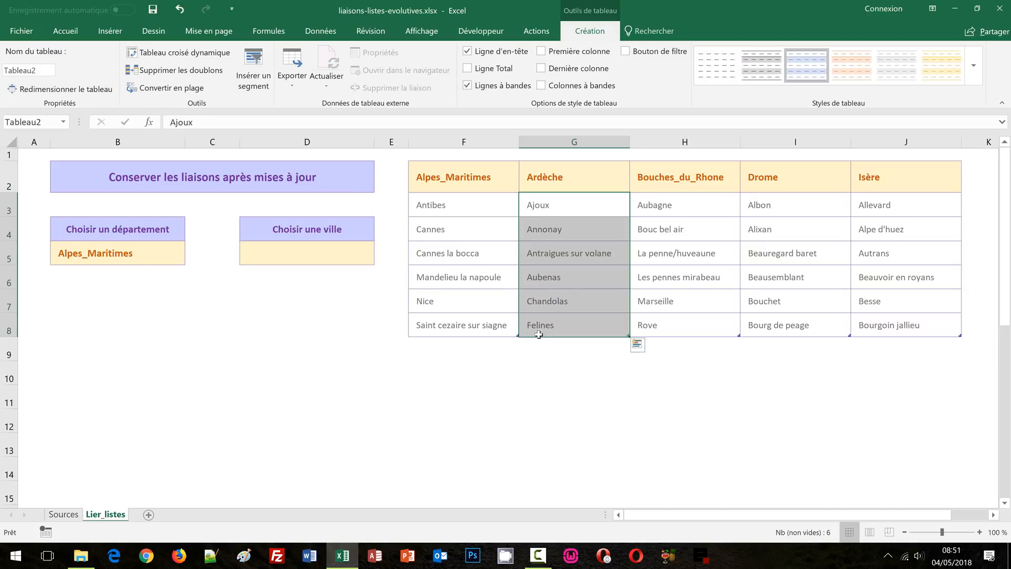
left_click(38, 122)
key("Escape")
Step: Copy the header text from H2 and name the town range H3:H8 Bouches_du_Rhone
left_click(648, 173)
left_click(241, 128)
left_click_drag(241, 127, 168, 117)
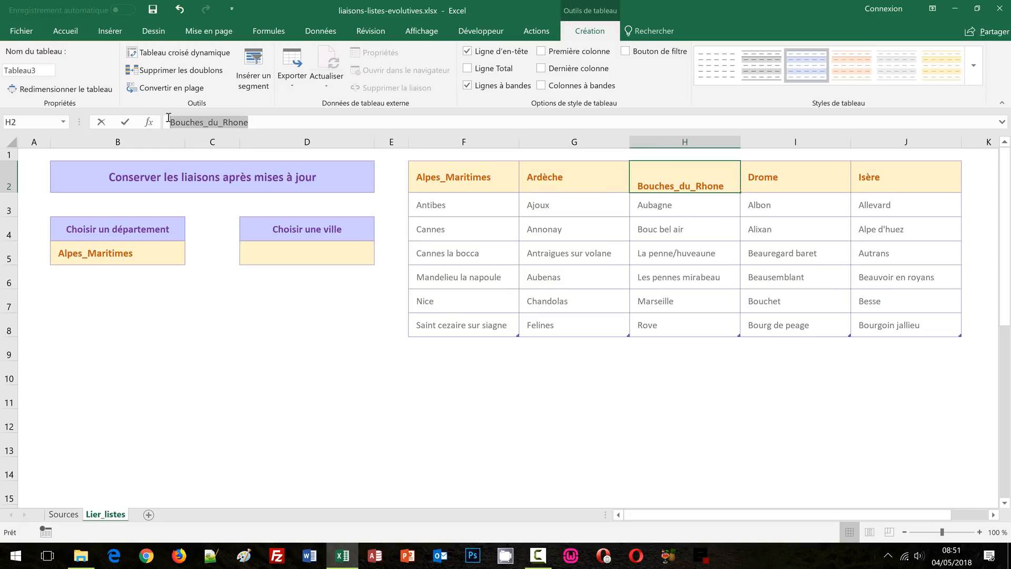
key("Return")
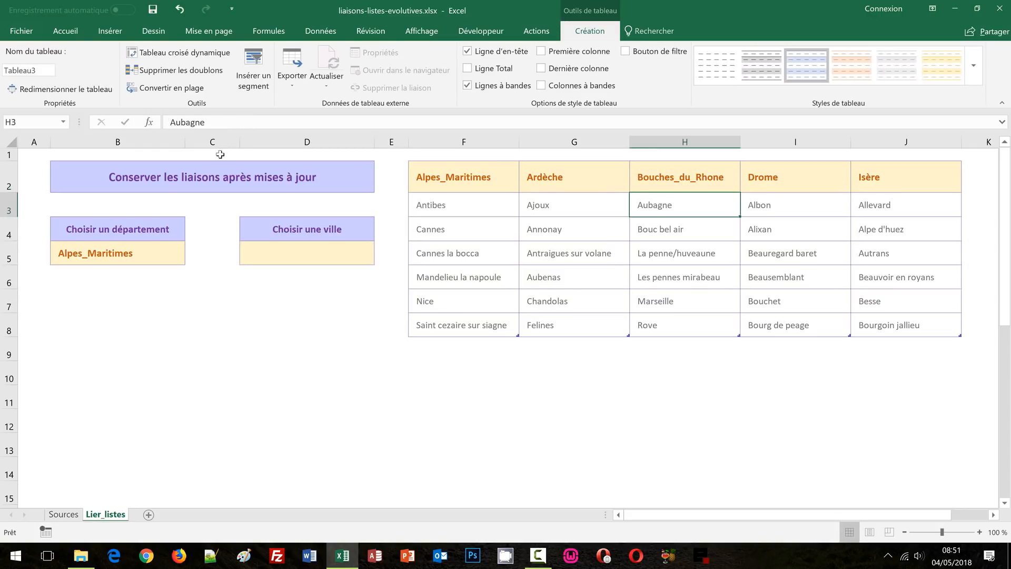
left_click_drag(654, 206, 668, 324)
left_click(37, 122)
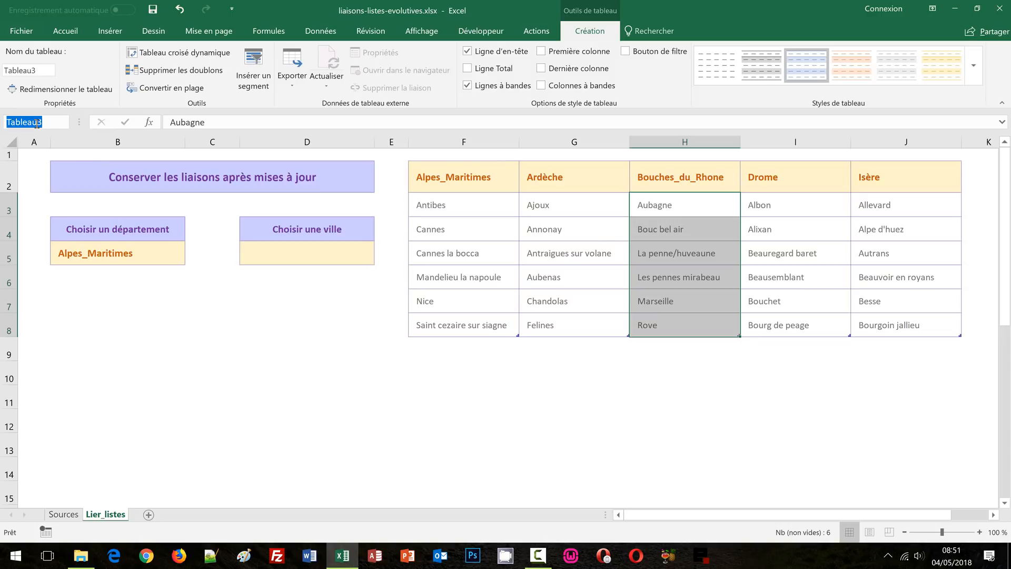
key("Escape")
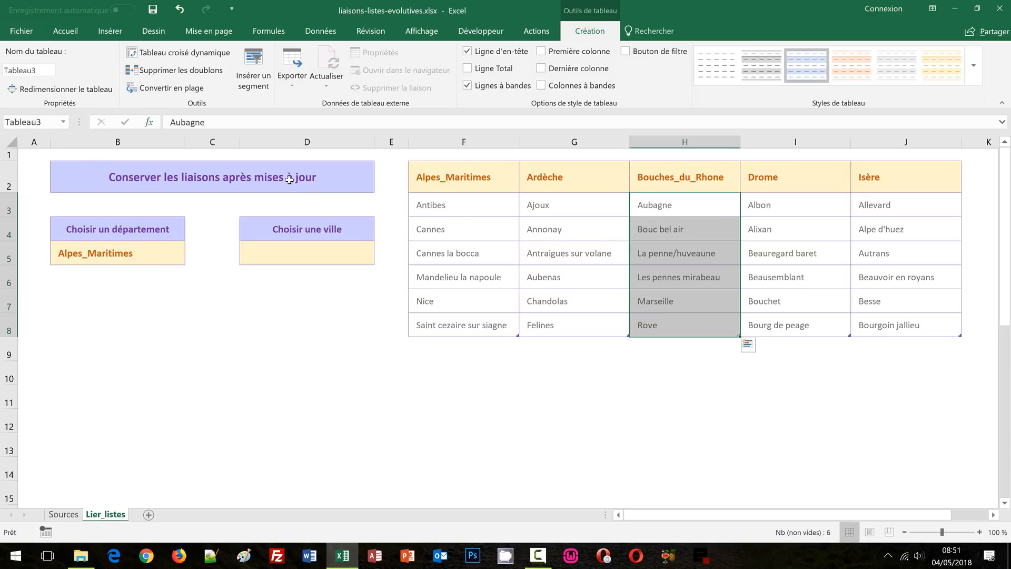
Step: Copy the header text from I2 and name the town range I3:I8 Drome
left_click(772, 183)
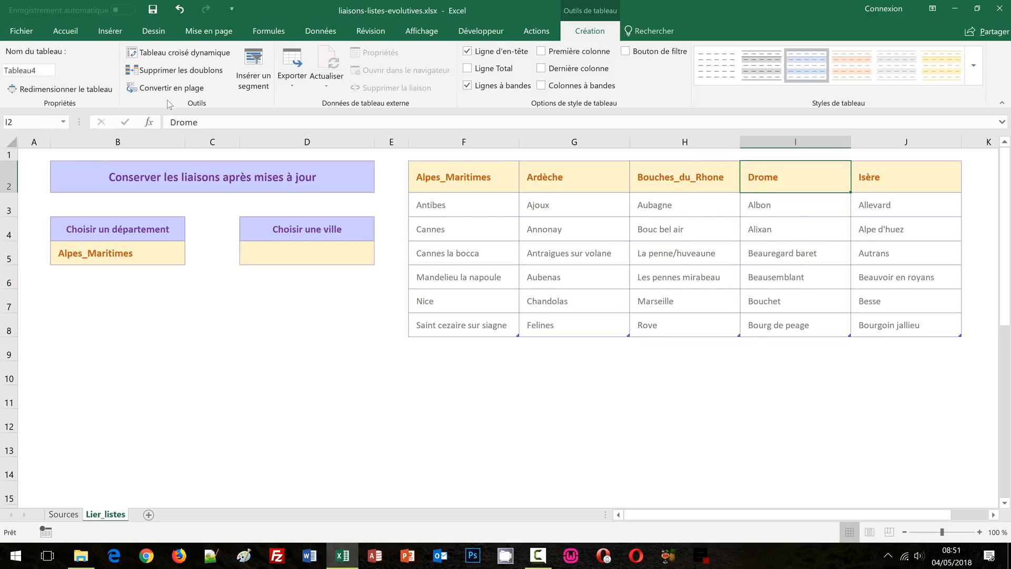
left_click(185, 122)
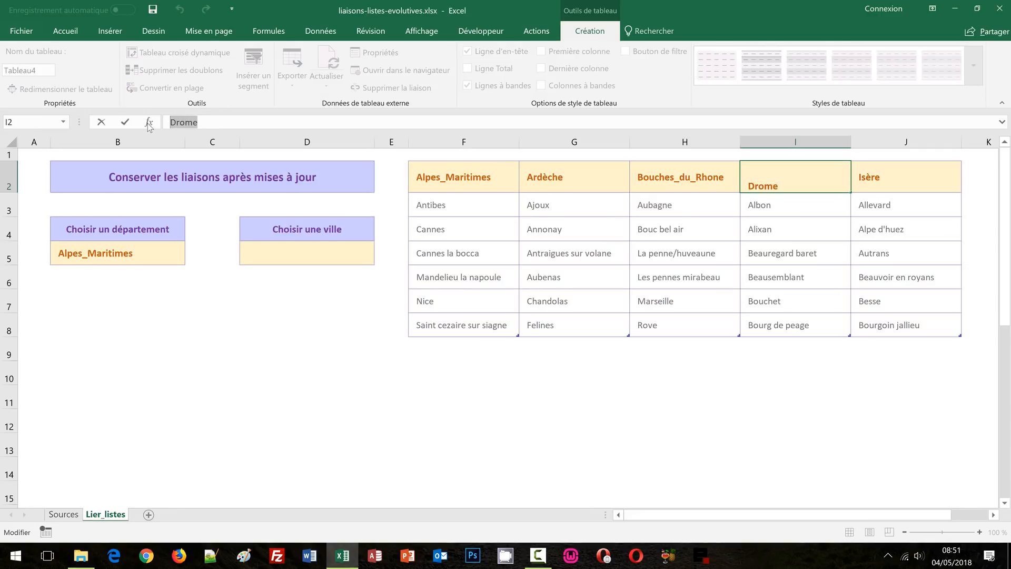
key("Escape")
key("Return")
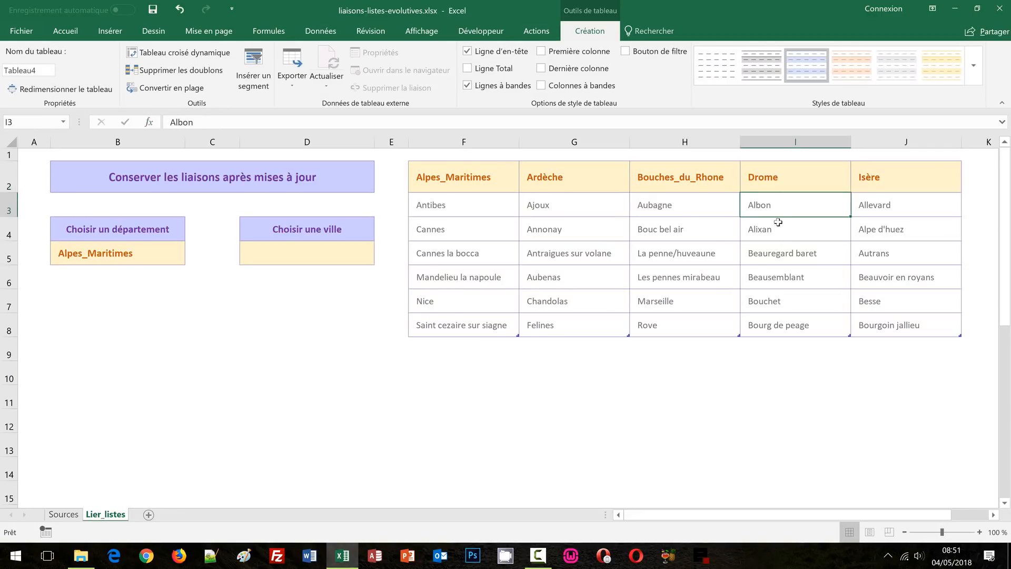
left_click_drag(775, 210, 781, 321)
left_click(41, 122)
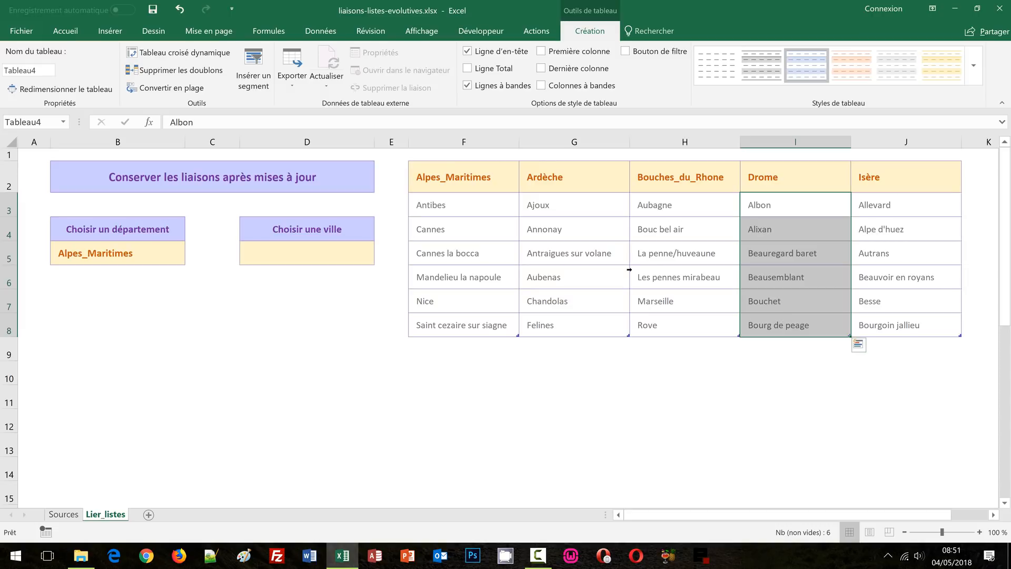
type("Drome")
key("Return")
Step: Copy the header text from J2 and name the town range J3:J8 Isère
left_click(863, 177)
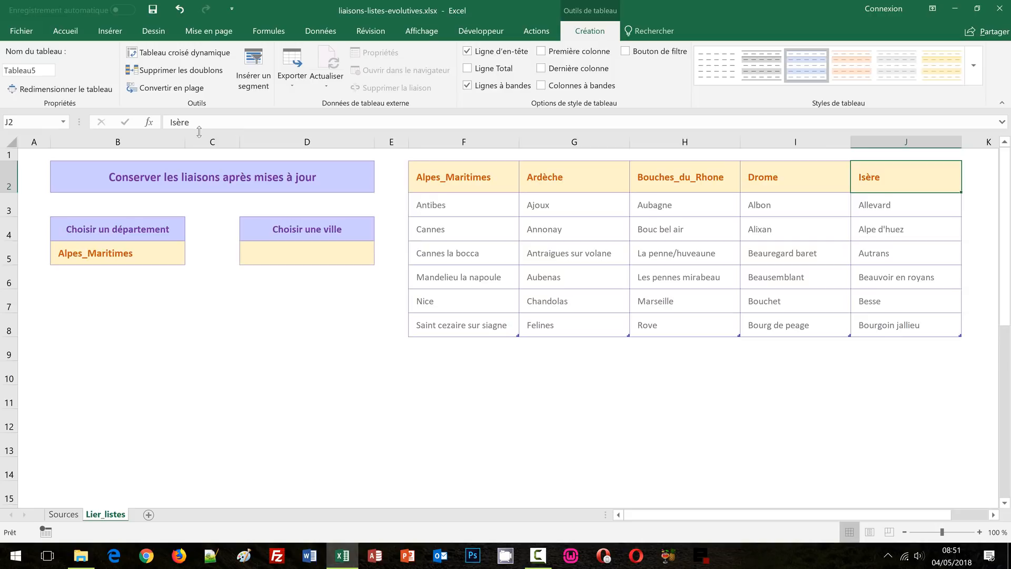
double_click(169, 116)
key("Escape")
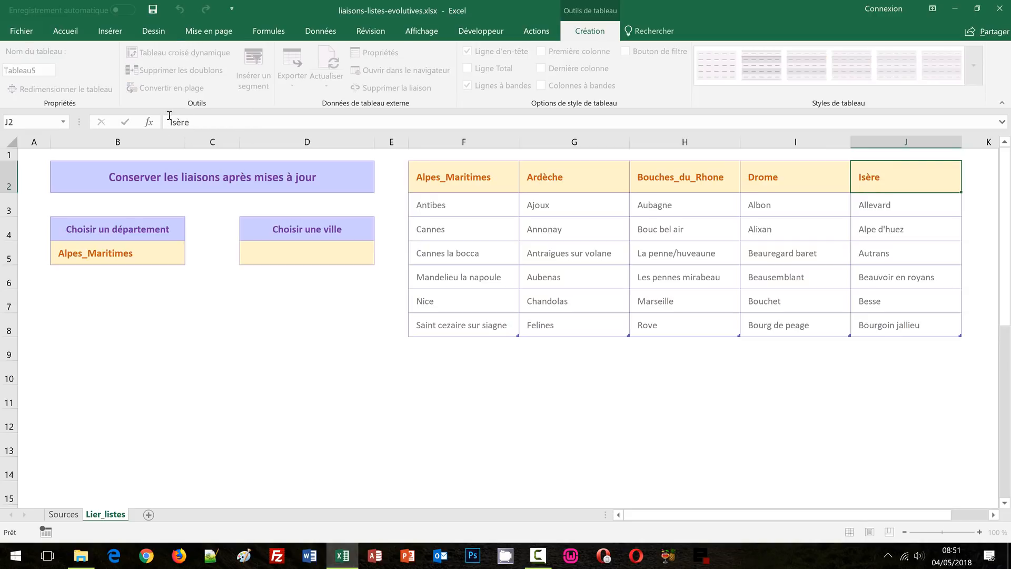
left_click(875, 203)
left_click_drag(876, 203, 874, 322)
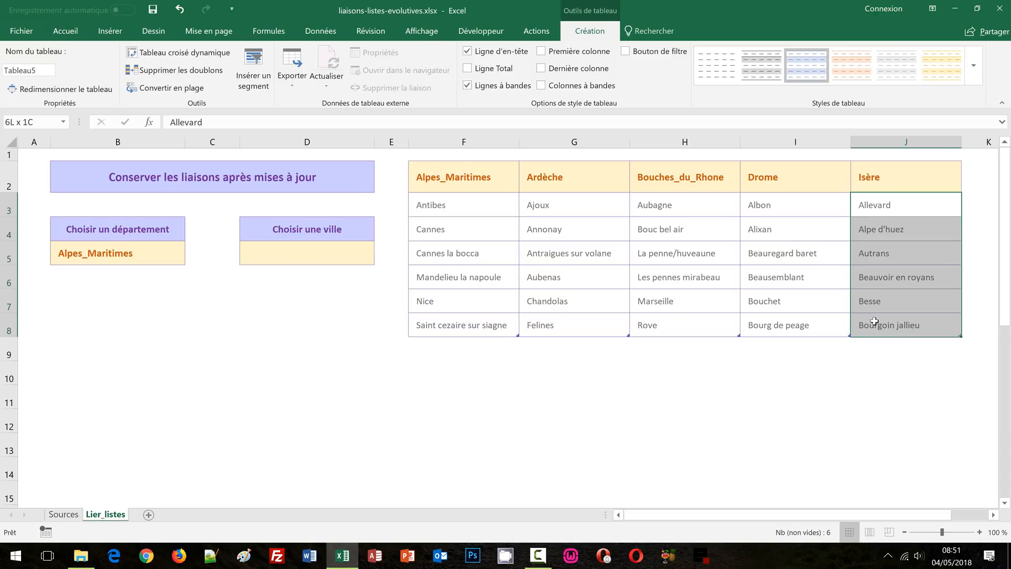
left_click(36, 121)
key("Escape")
Step: Review the department names and their table references in the name manager, then close it
left_click(285, 32)
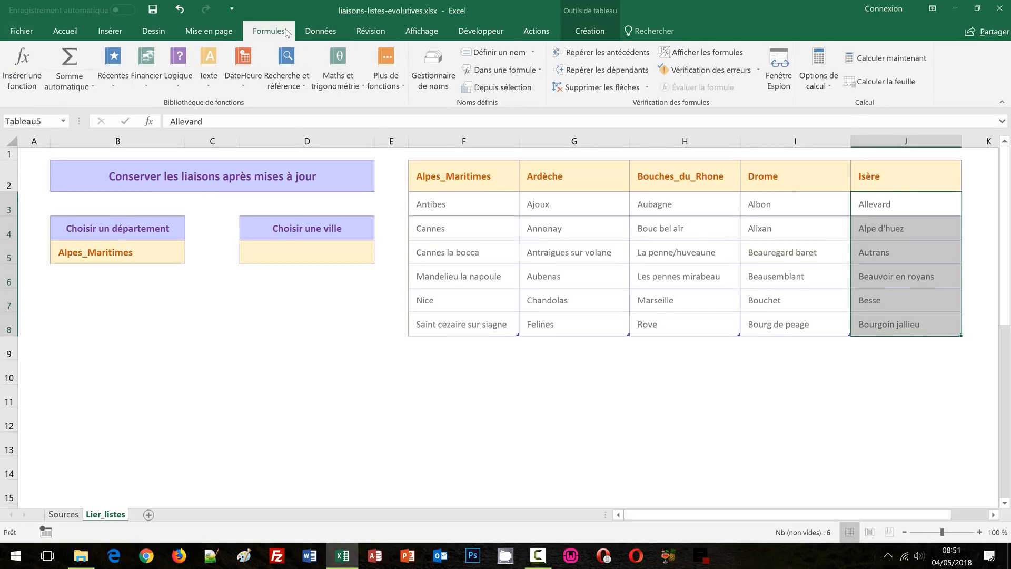
left_click(440, 84)
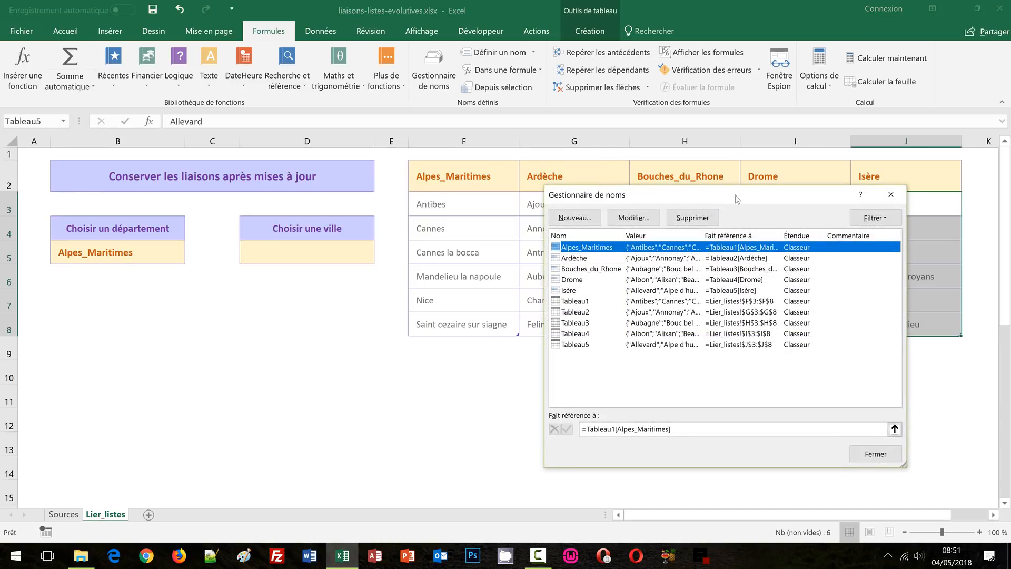
left_click_drag(734, 195, 616, 120)
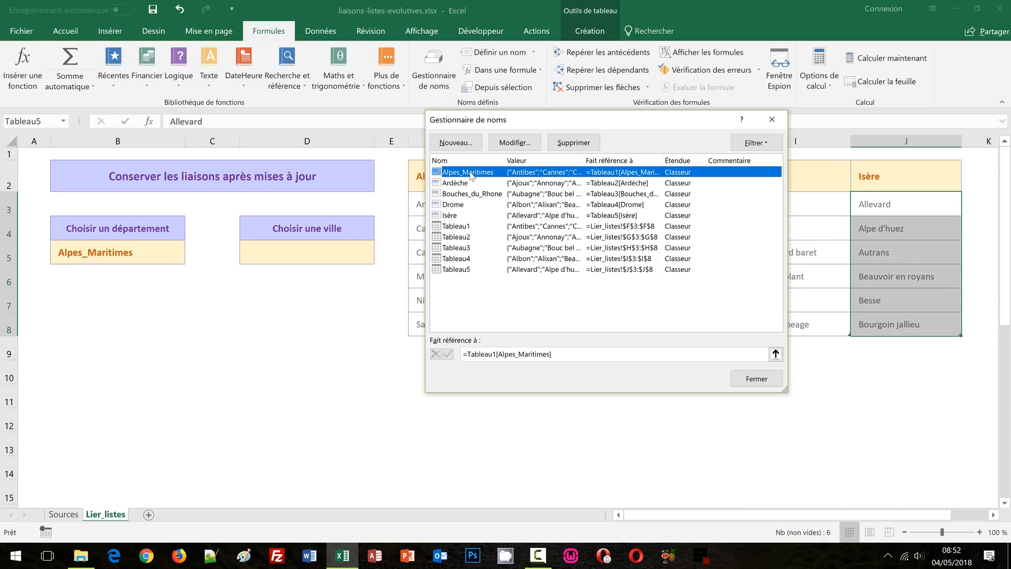
left_click(757, 379)
Step: Choose Cannes la bocca from the city dropdown list in D5
left_click(323, 260)
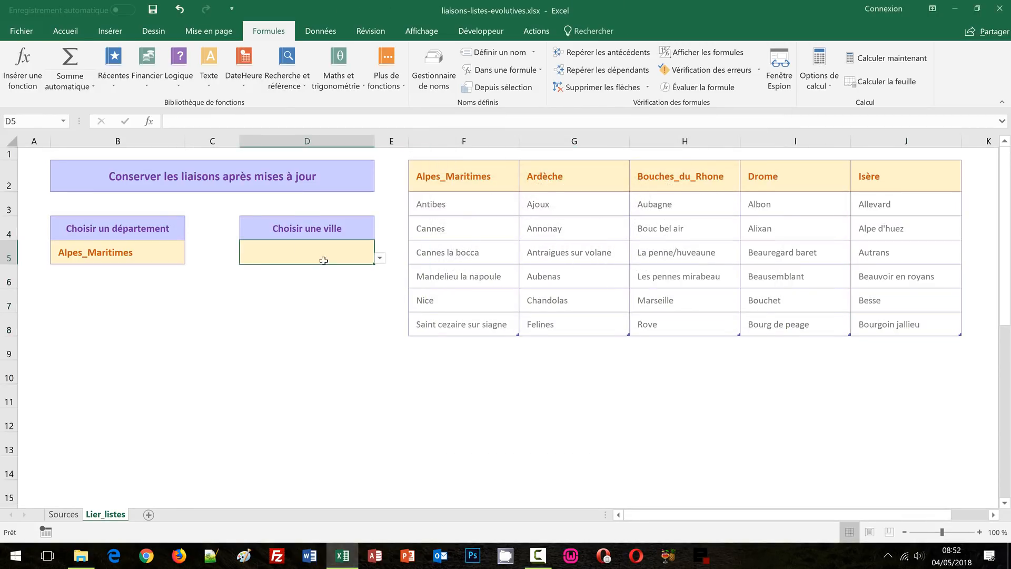
left_click(379, 259)
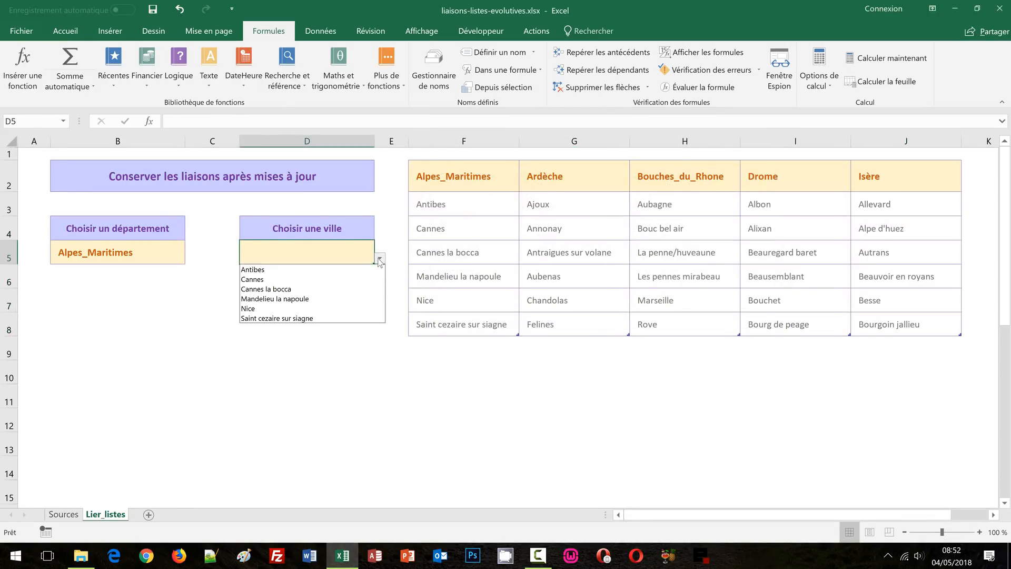
left_click(291, 289)
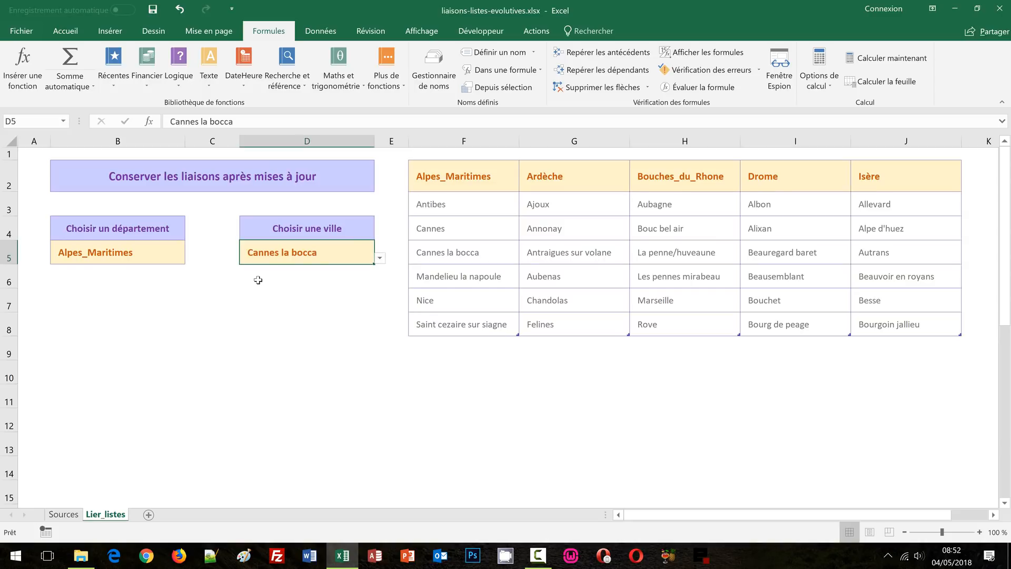
Step: Choose Bouches_du_Rhone as the department in B5 and Marseille as the city in D5
left_click(160, 257)
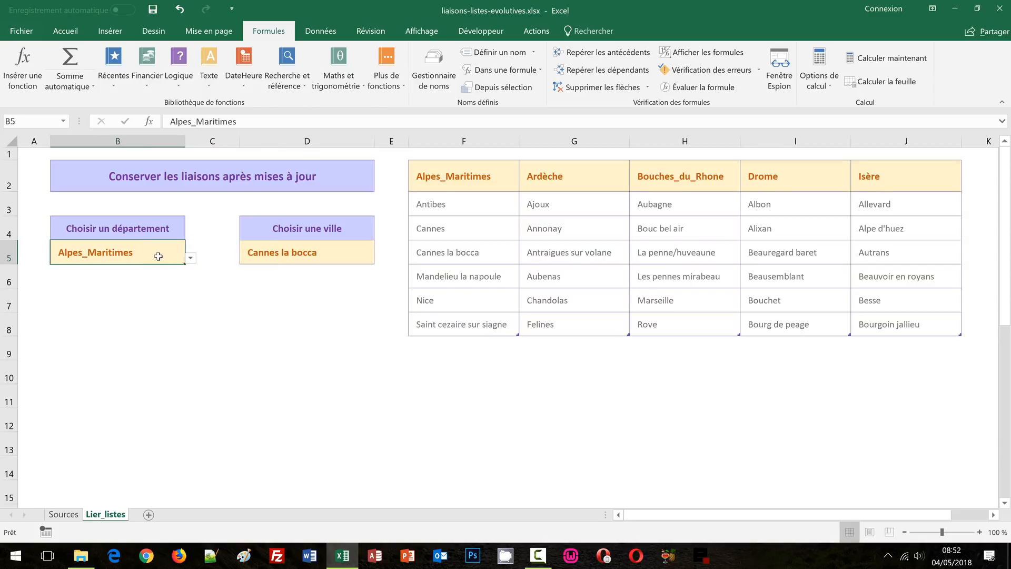
left_click(190, 258)
left_click(143, 292)
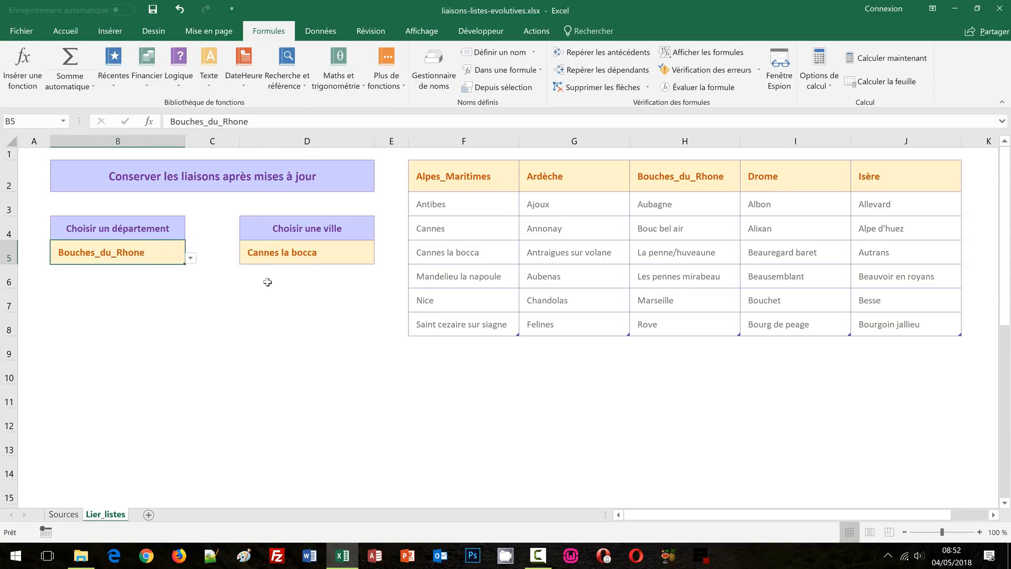
left_click(308, 258)
left_click(380, 260)
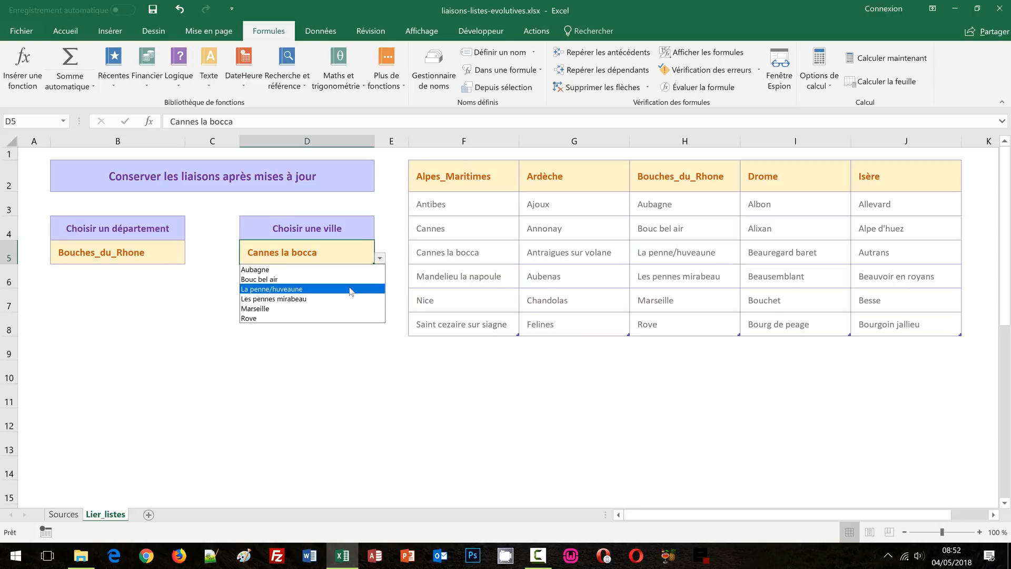
left_click(329, 308)
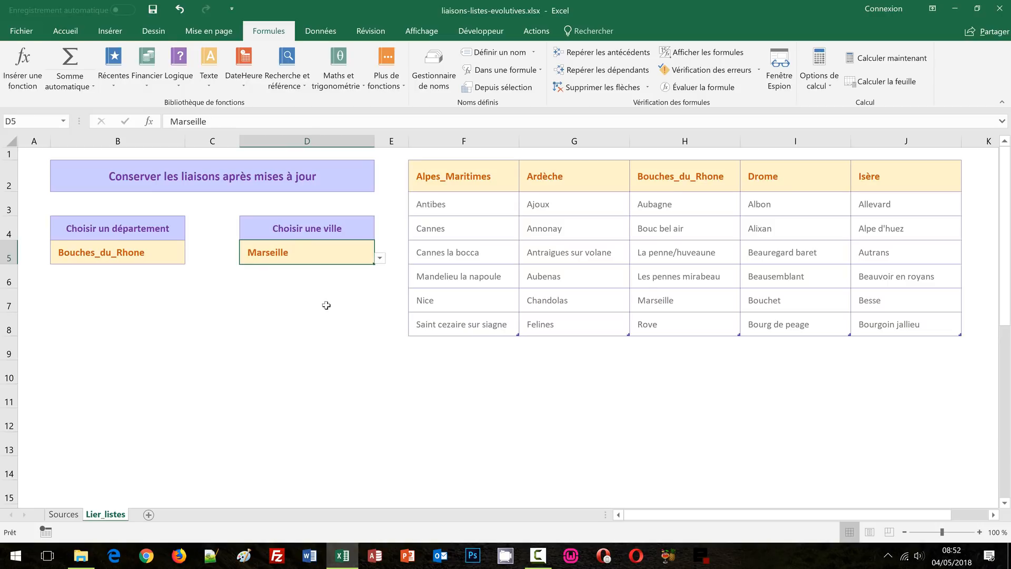
Step: Add the town Vence in F9 below the Alpes_Maritimes table and select F3:F9 to check its range name
left_click(463, 348)
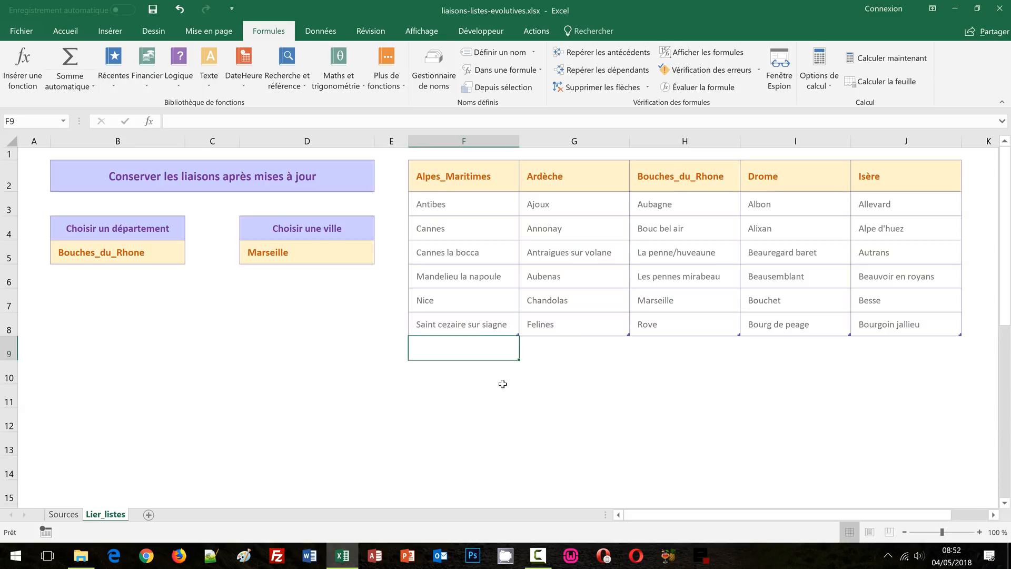
type("Vence")
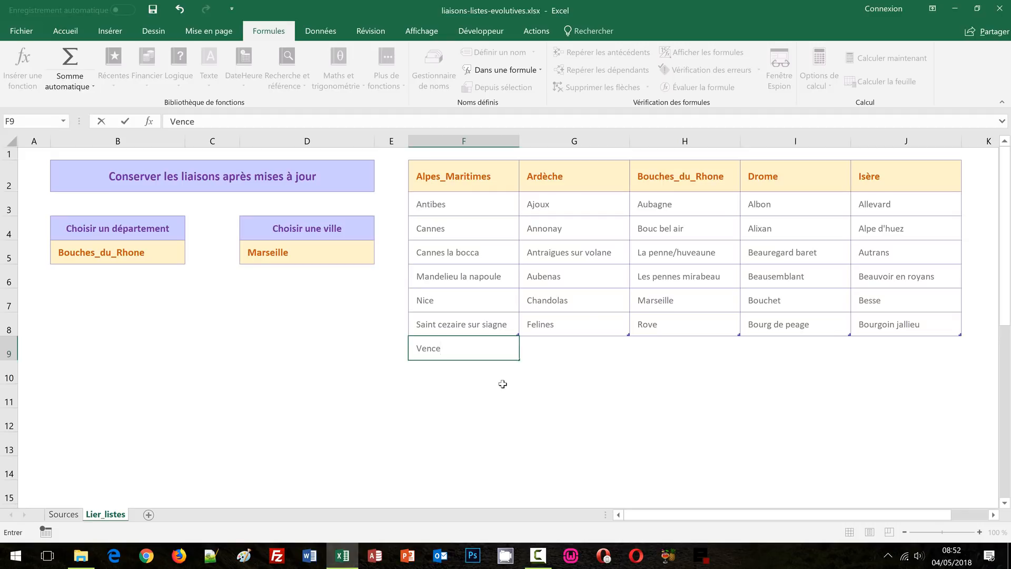
key("Return")
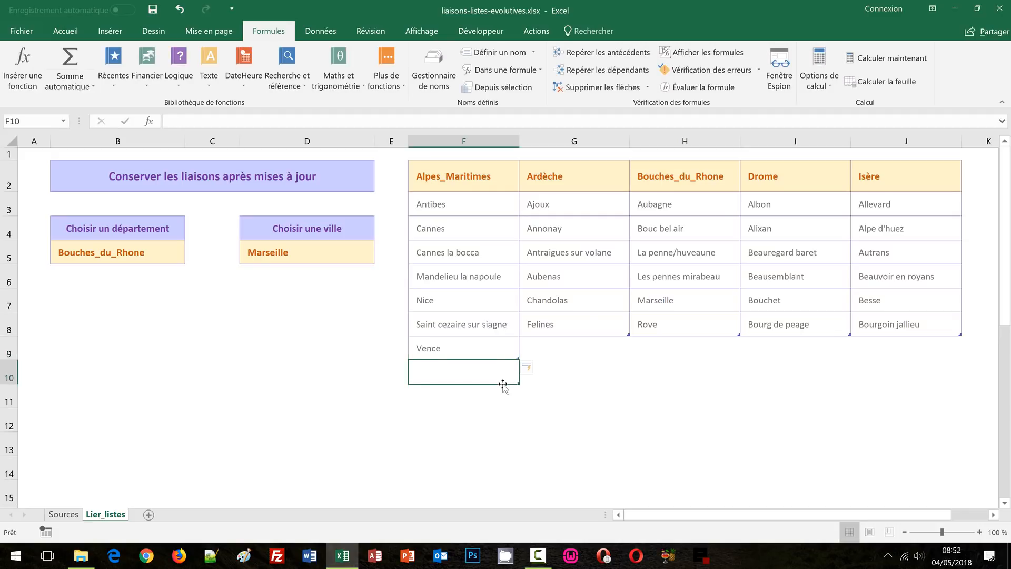
left_click(560, 399)
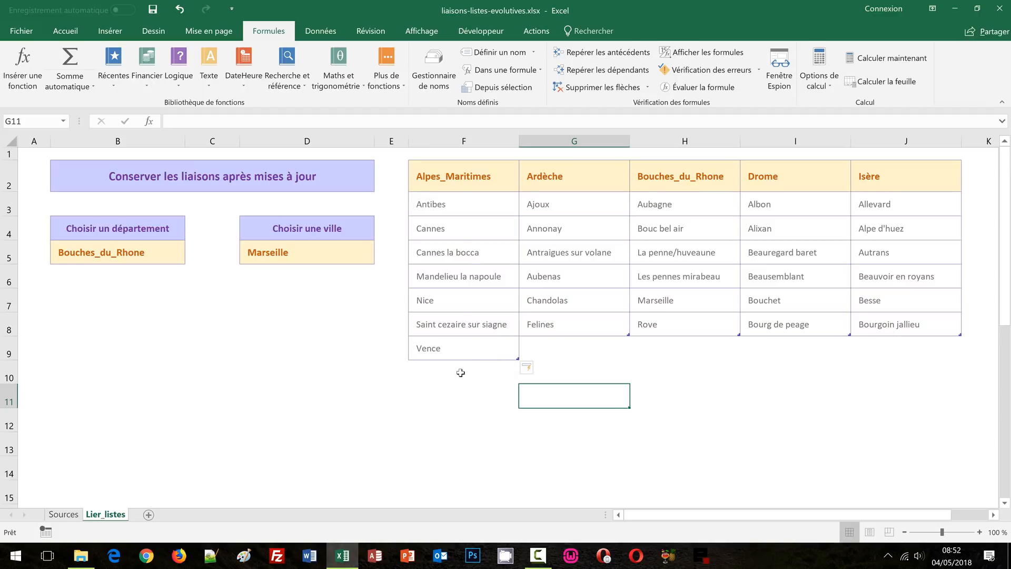
left_click_drag(456, 209, 442, 346)
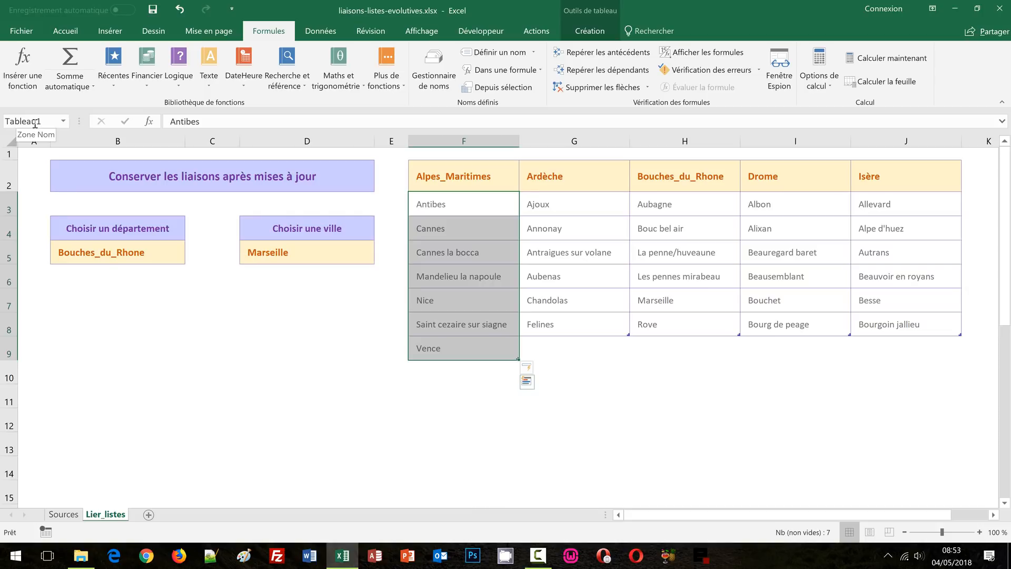
Step: Choose Alpes_Maritimes as the department in B5 and check the D5 city list for Vence without picking a city
left_click(144, 255)
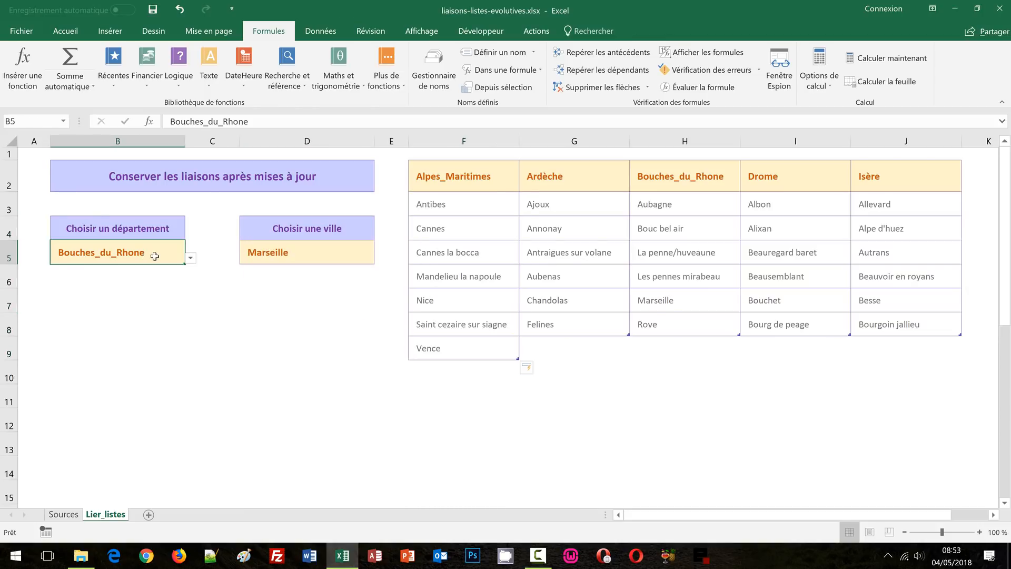
left_click(191, 260)
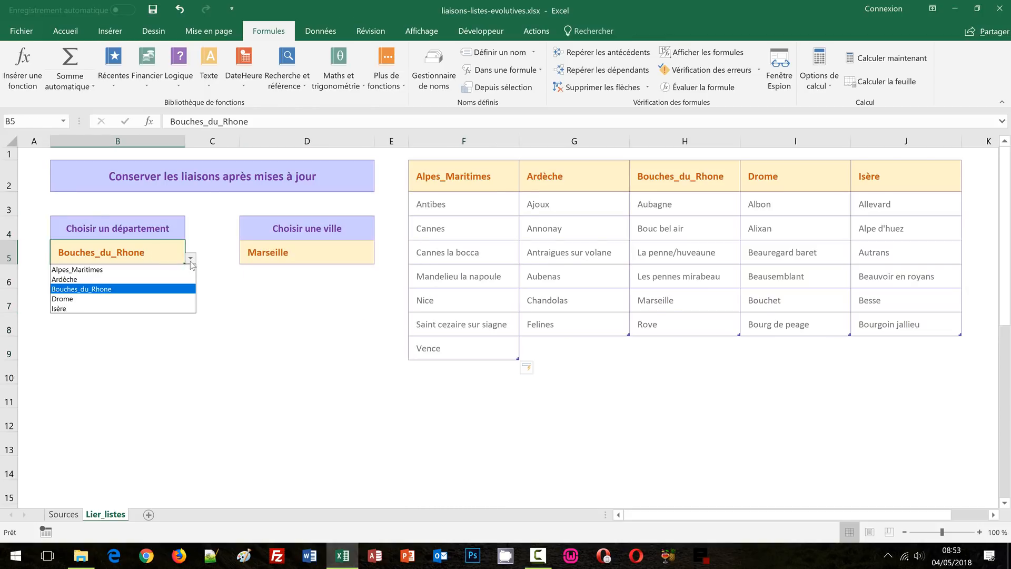
left_click(164, 268)
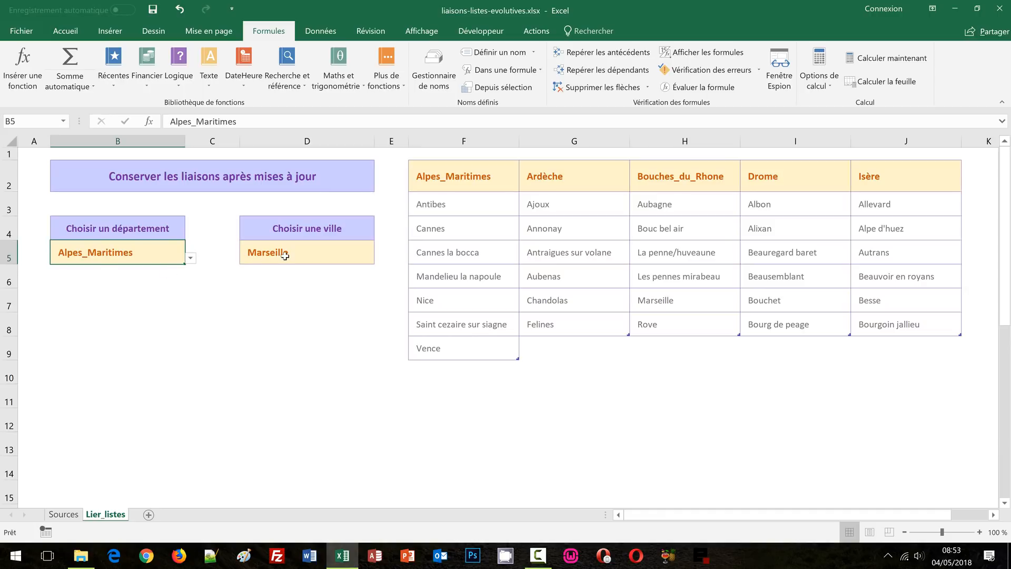
left_click(316, 256)
left_click(380, 259)
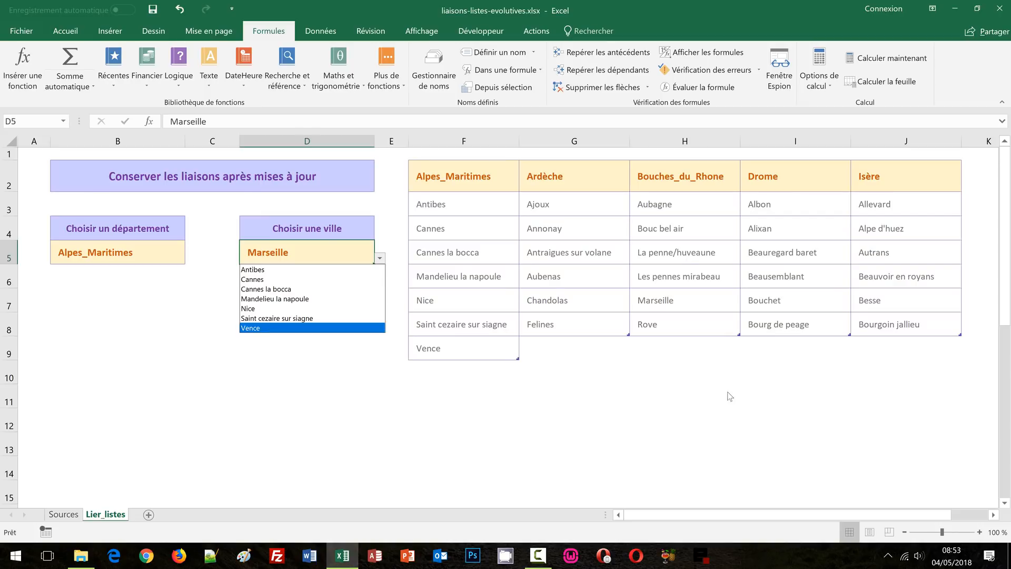
key("Escape")
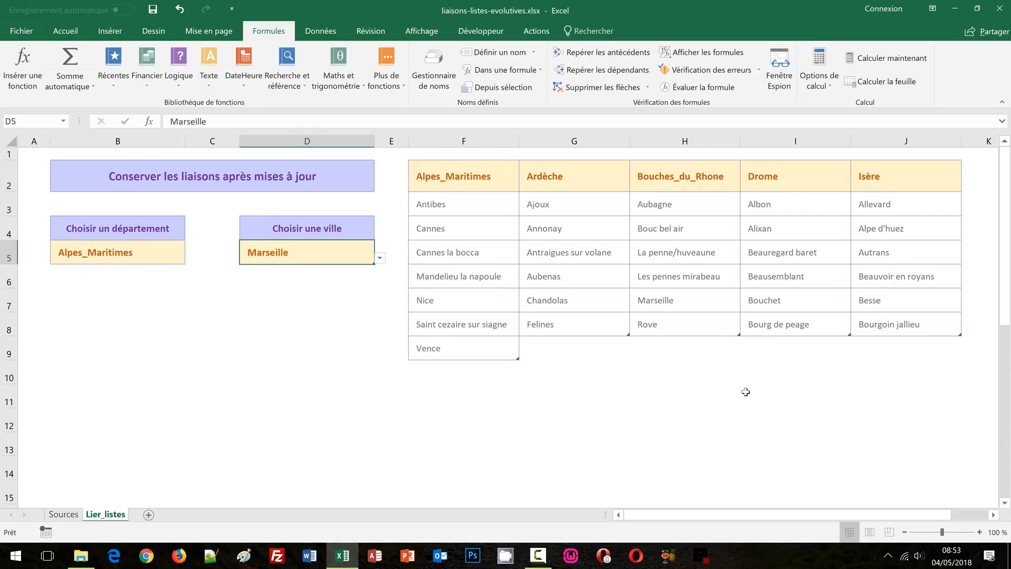
Step: Add the town Bourg les valence in I9, directly below the Drome table
left_click(765, 348)
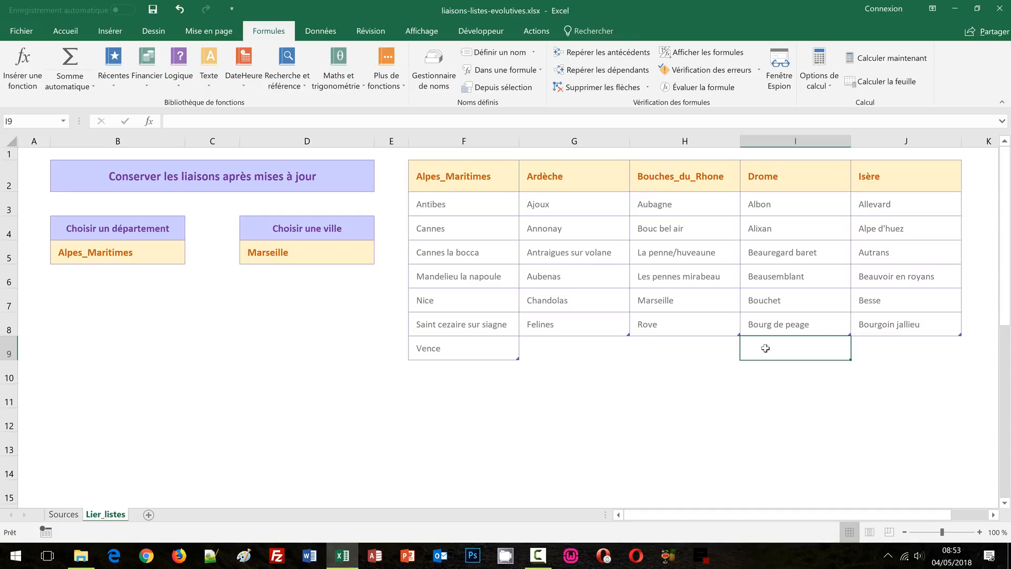
type("Bourg")
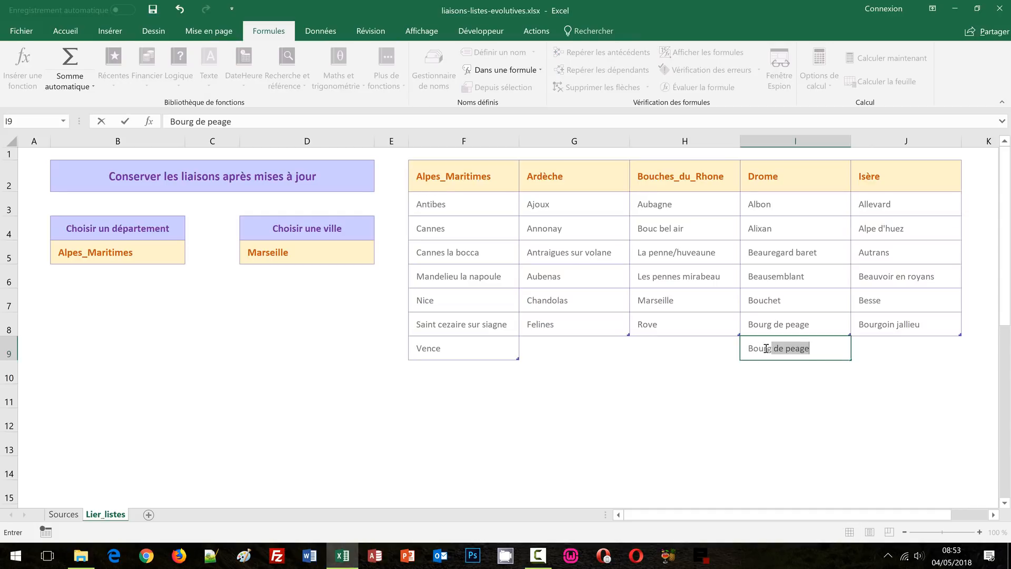
type(" les valence")
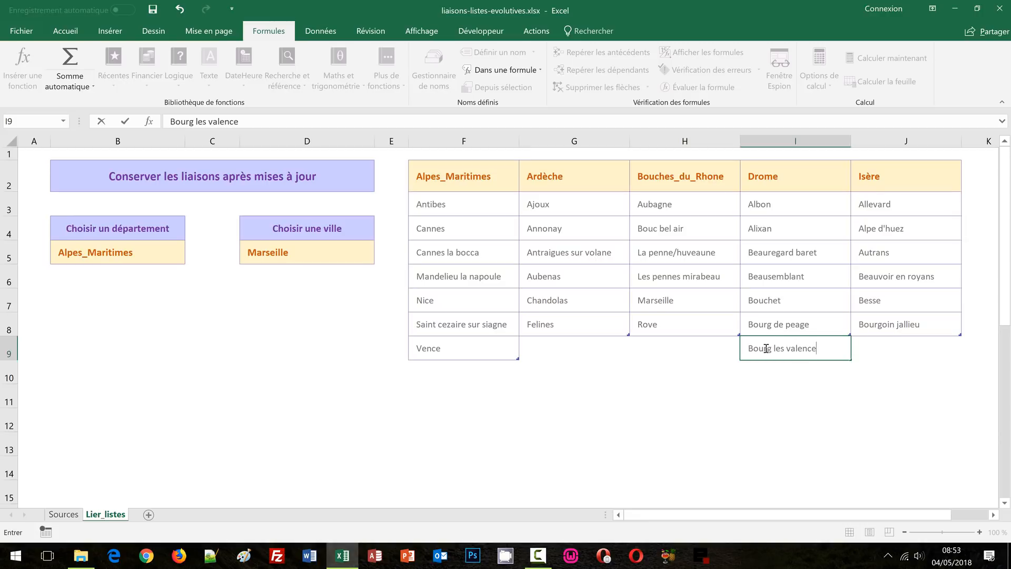
key("Return")
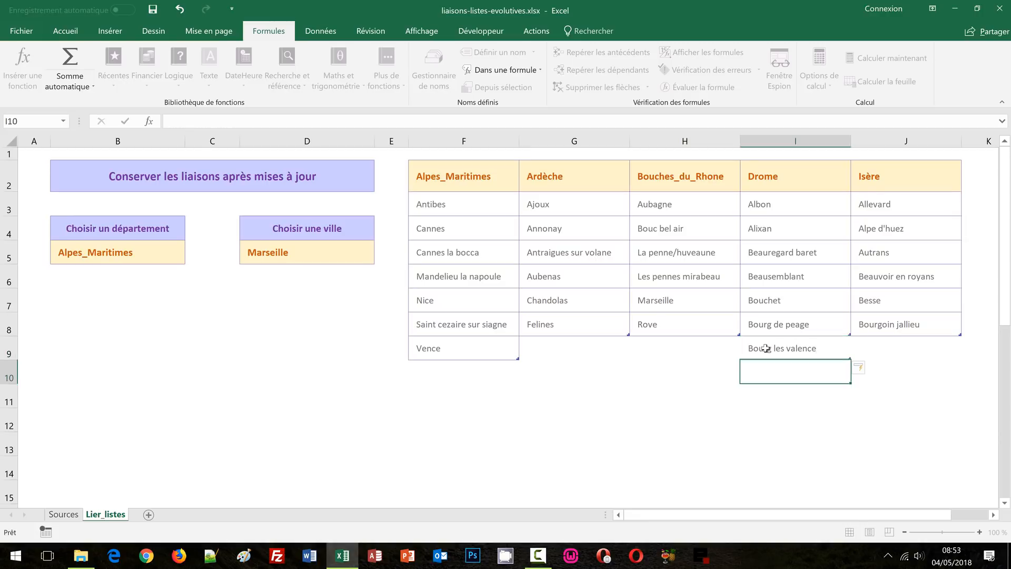
left_click(770, 429)
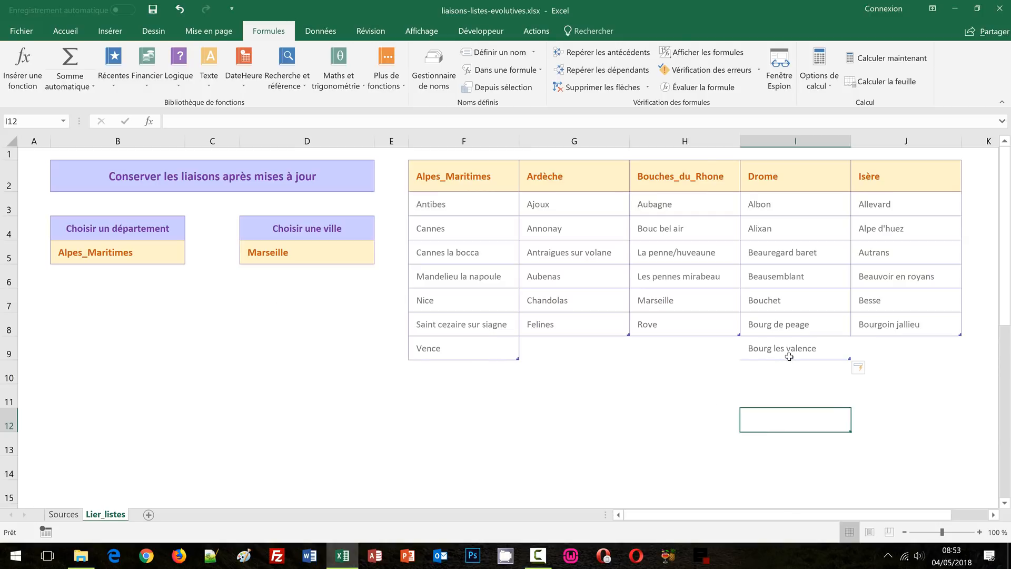
Step: Choose Drome as the department in B5 and Bourg les valence as the city in D5
left_click(182, 255)
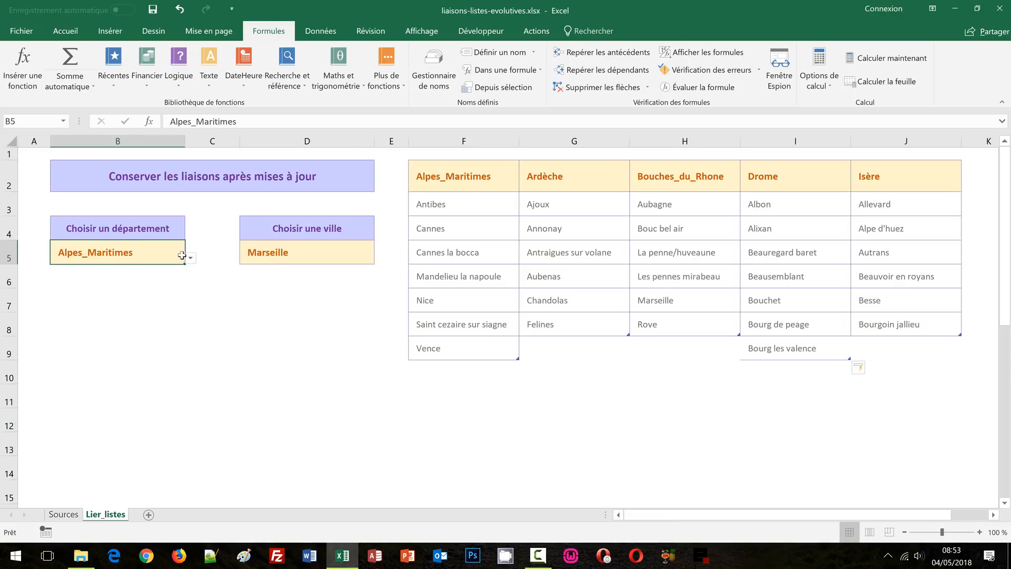
left_click(191, 257)
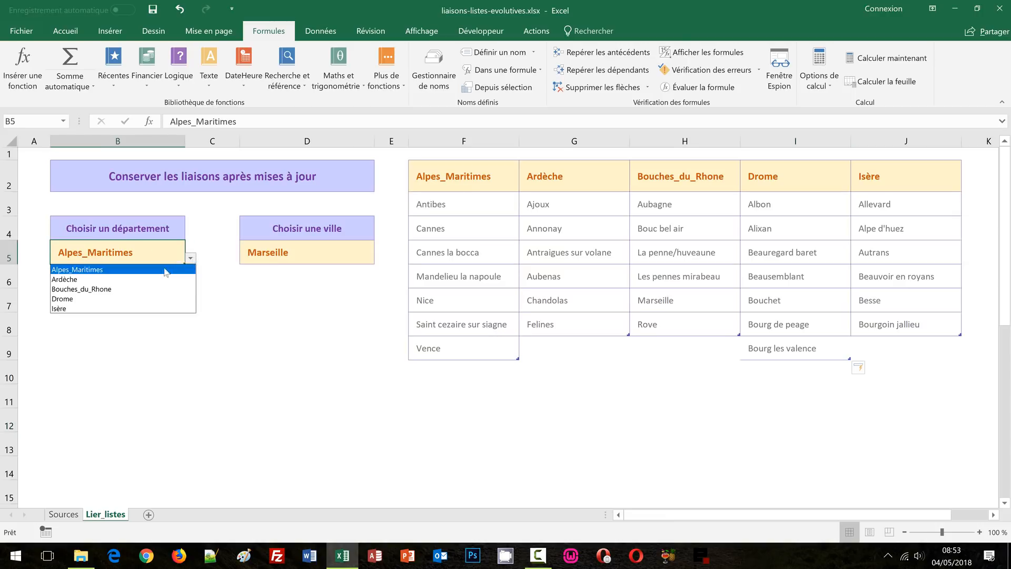
left_click(95, 299)
left_click(285, 254)
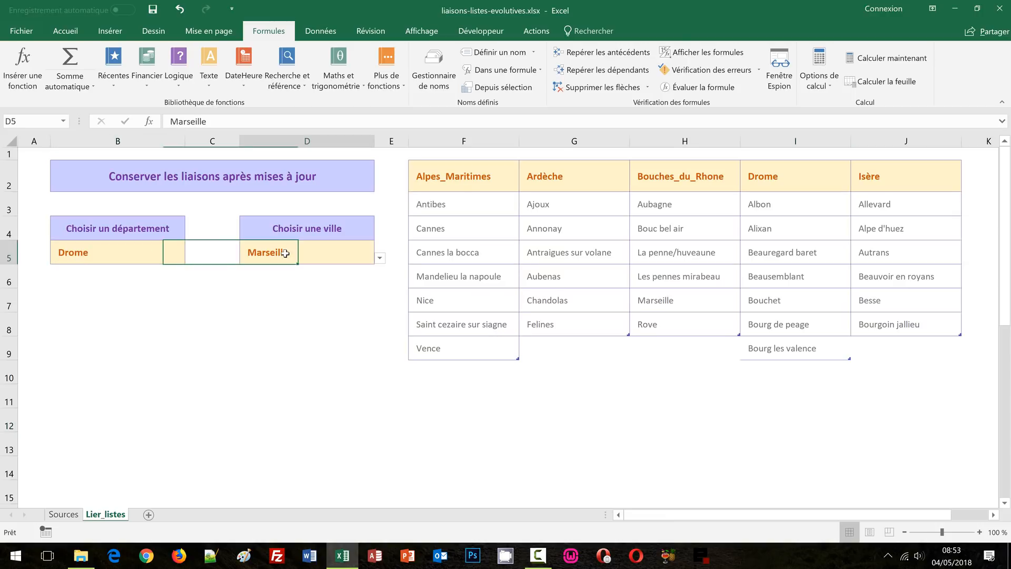
left_click(379, 258)
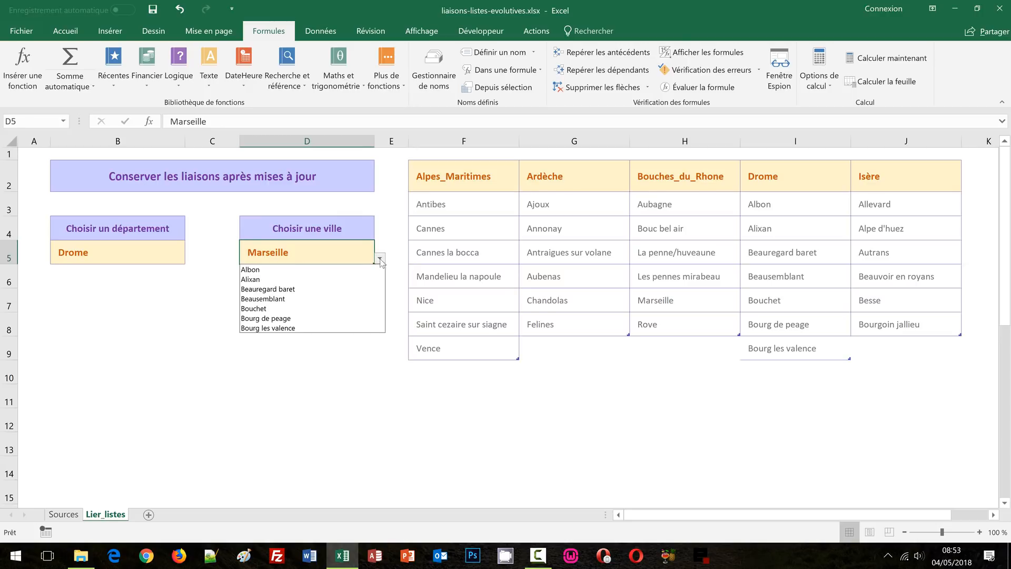
left_click(293, 328)
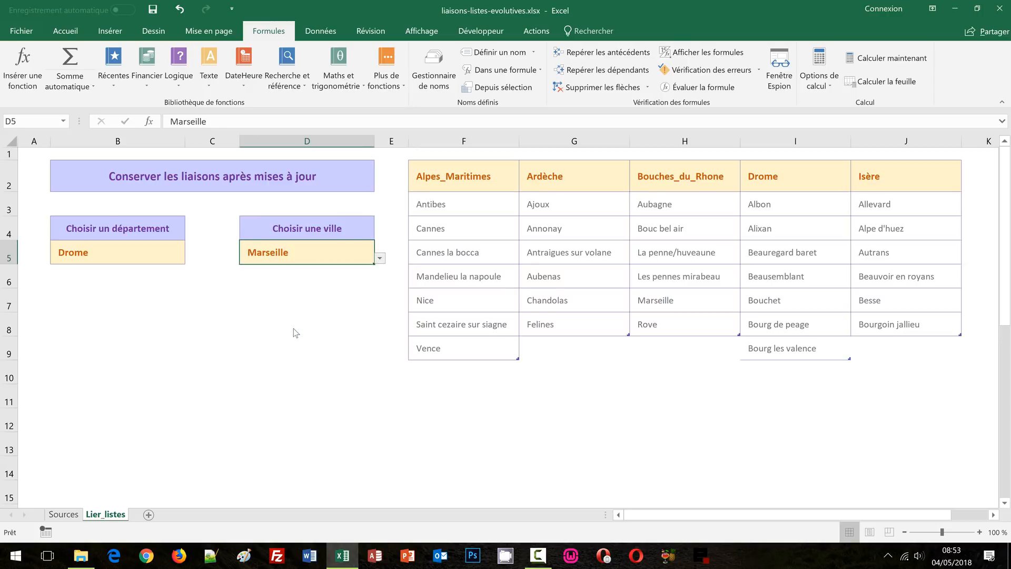
left_click(660, 401)
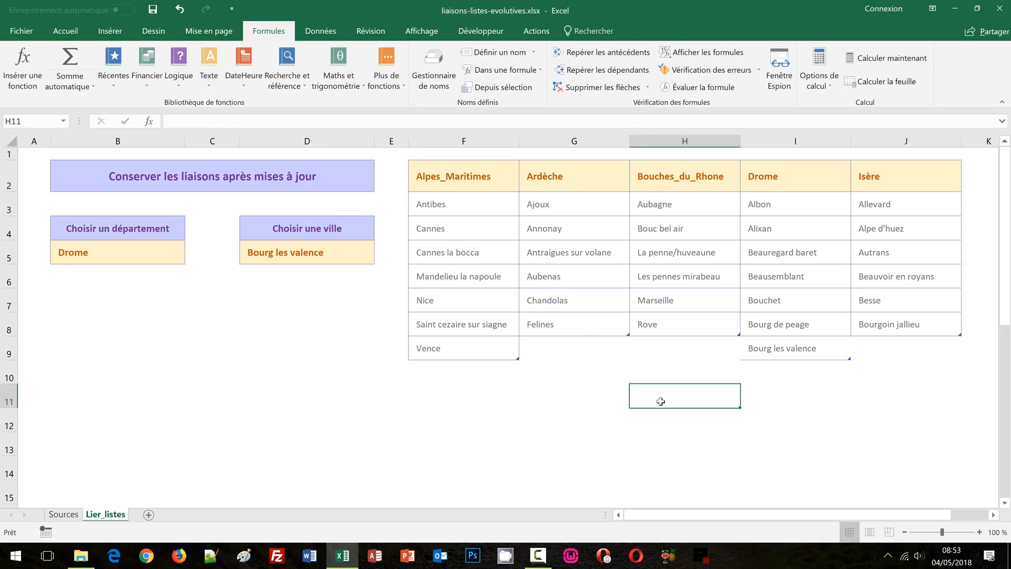